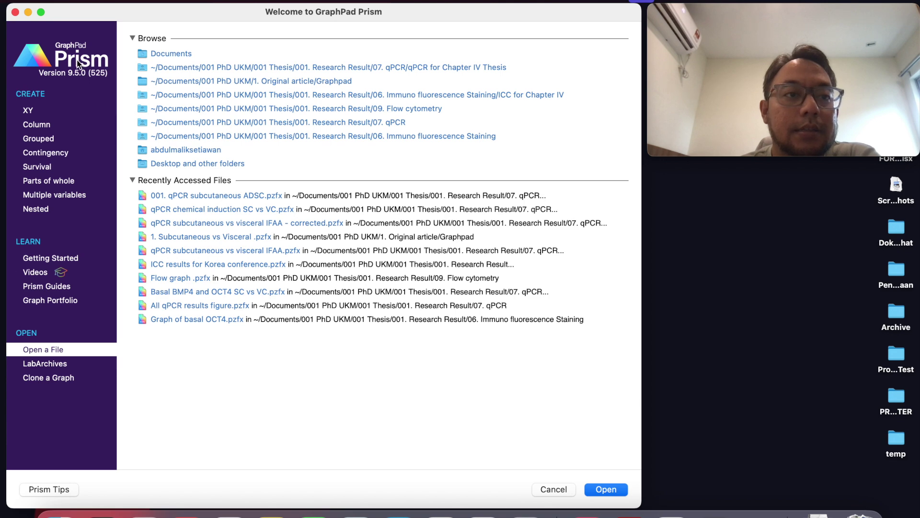
- Collapse the Browse and Recently Accessed Files lists on the welcome screen
{"action": "left_click", "coordinate": [132, 38]}
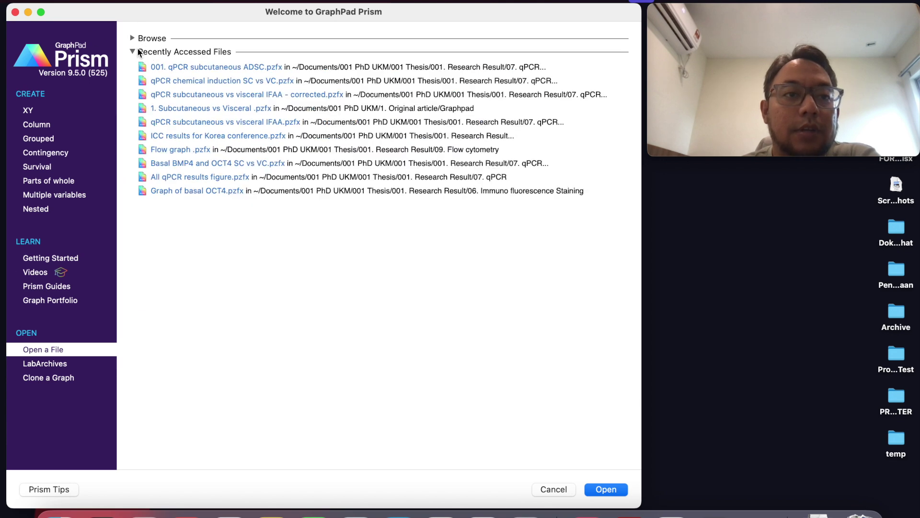
{"action": "left_click", "coordinate": [134, 50]}
{"action": "left_click", "coordinate": [134, 49]}
{"action": "left_click", "coordinate": [133, 38]}
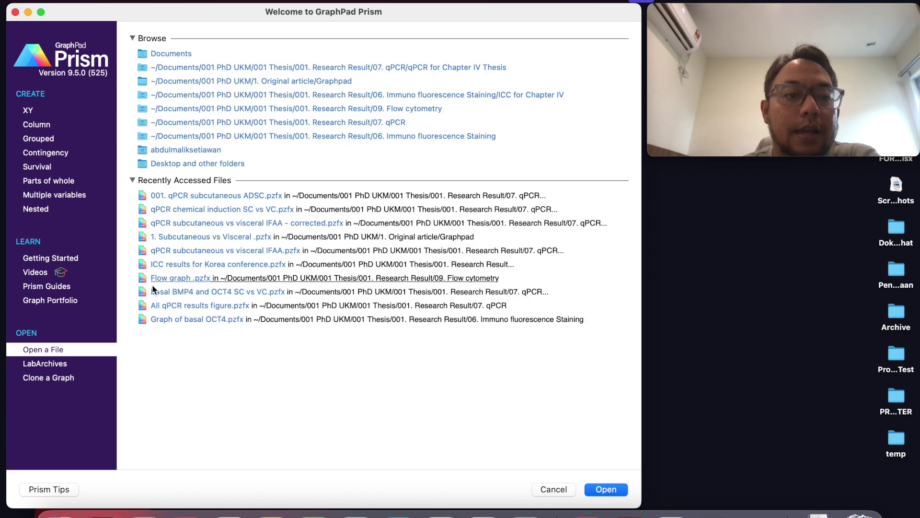
{"action": "left_click", "coordinate": [133, 179]}
{"action": "left_click", "coordinate": [133, 39]}
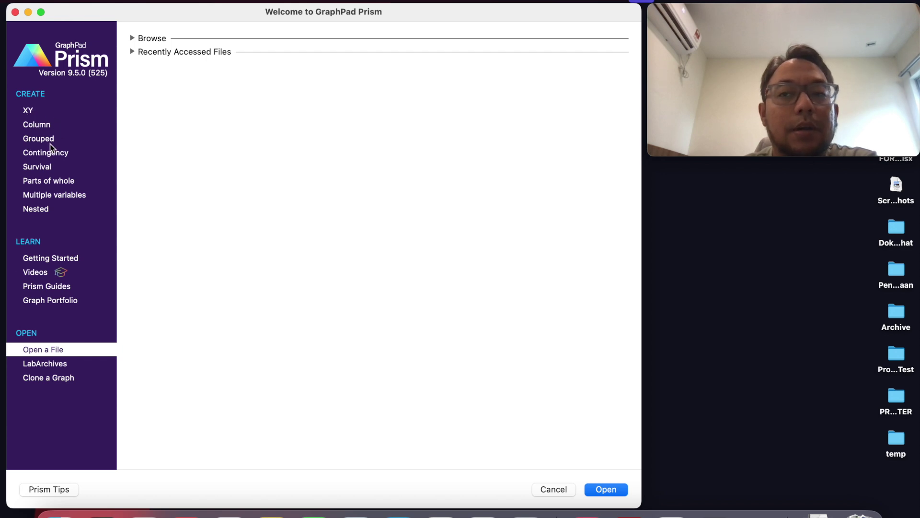
- Choose an XY table and set it to enter or import data into a new table
{"action": "left_click", "coordinate": [30, 114]}
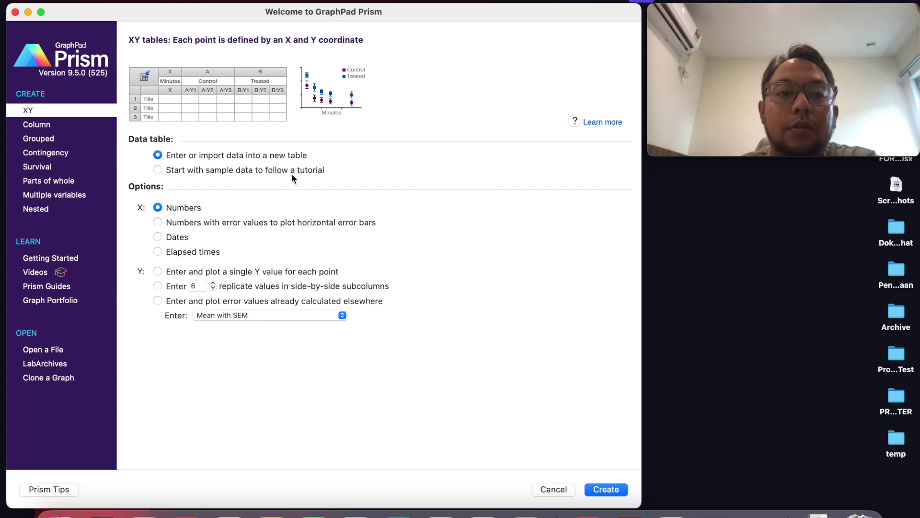
{"action": "left_click", "coordinate": [158, 171]}
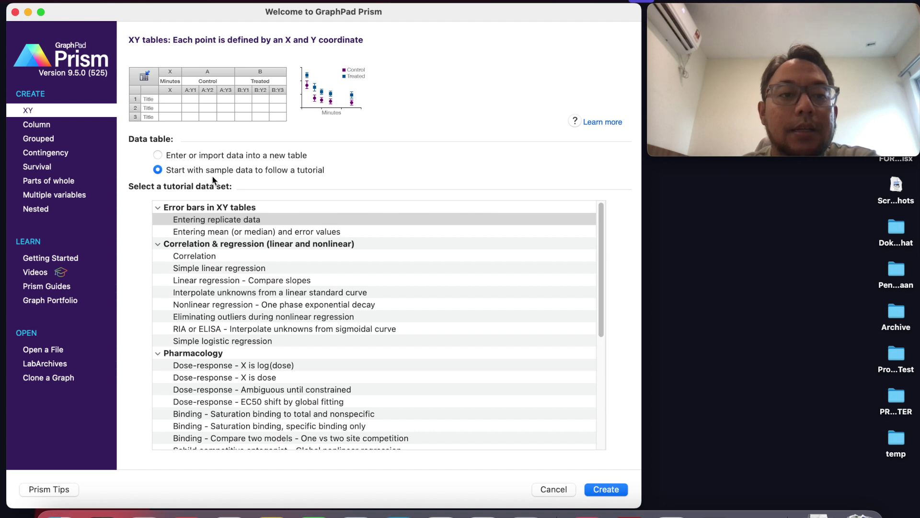
{"action": "scroll", "coordinate": [221, 379], "scroll_direction": "down", "scroll_amount": 10}
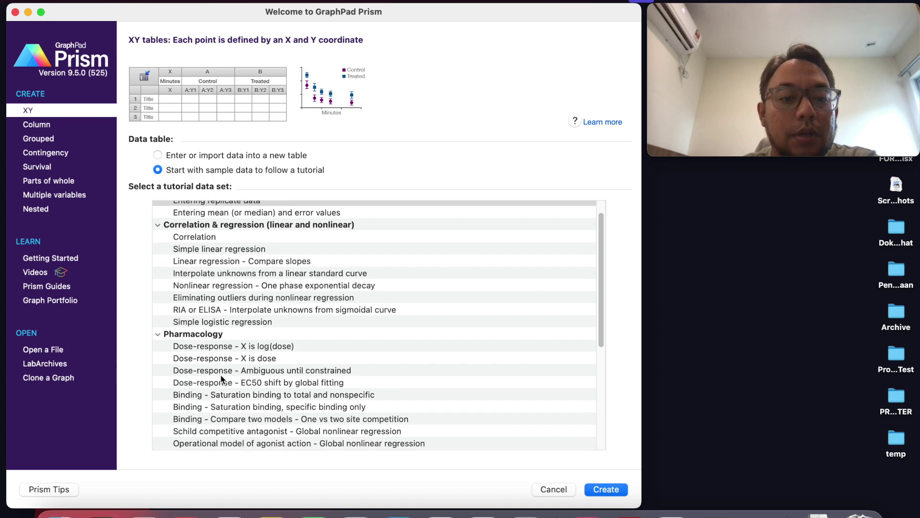
{"action": "scroll", "coordinate": [232, 268], "scroll_direction": "up", "scroll_amount": 10}
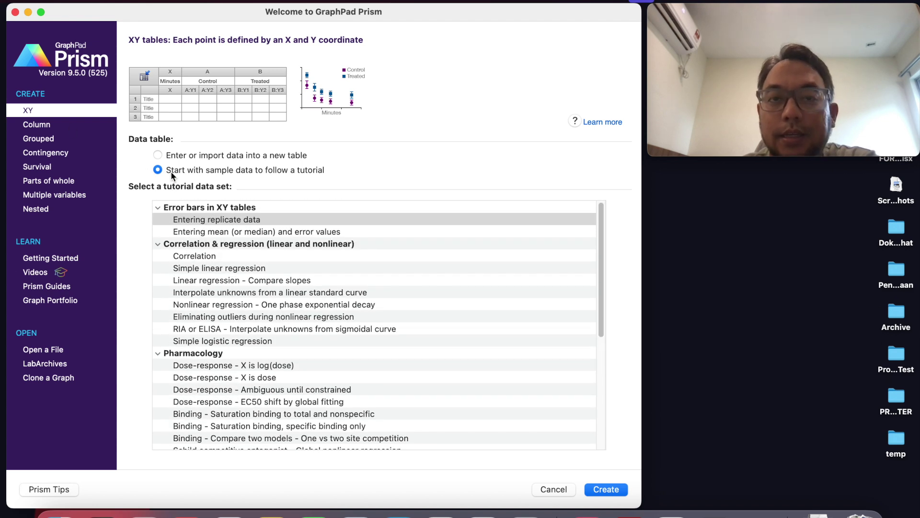
{"action": "left_click", "coordinate": [159, 156]}
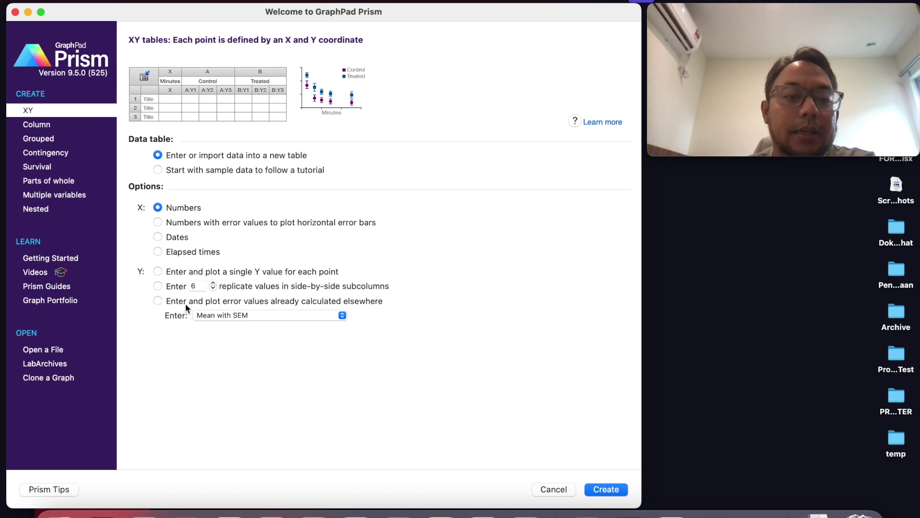
{"action": "left_click", "coordinate": [342, 315]}
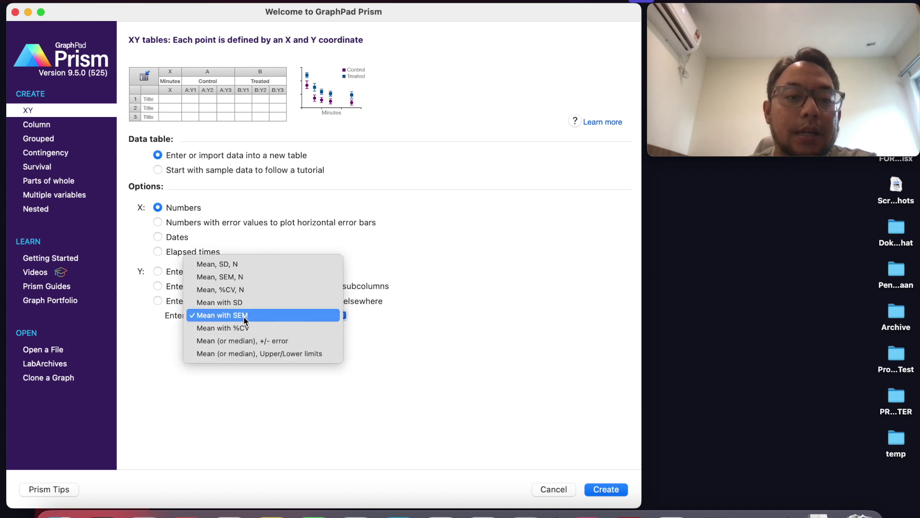
{"action": "left_click", "coordinate": [226, 263]}
{"action": "left_click", "coordinate": [314, 314]}
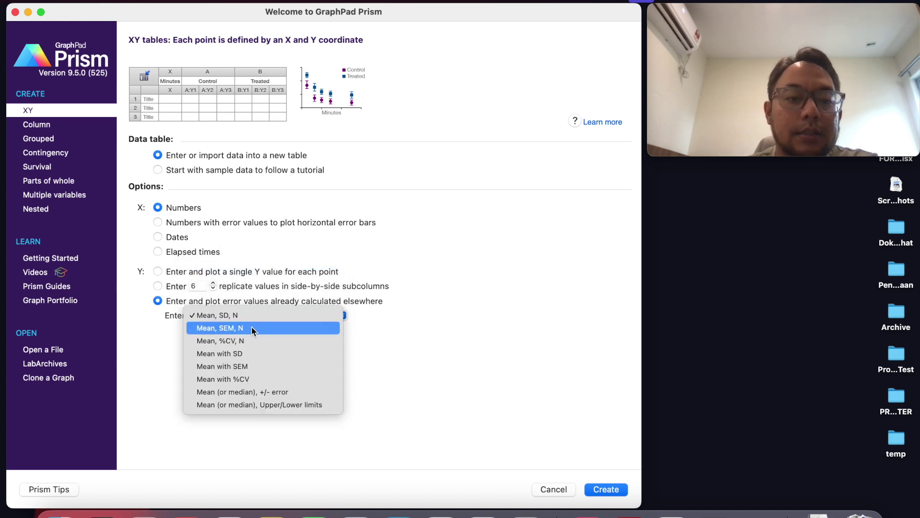
{"action": "left_click", "coordinate": [170, 319]}
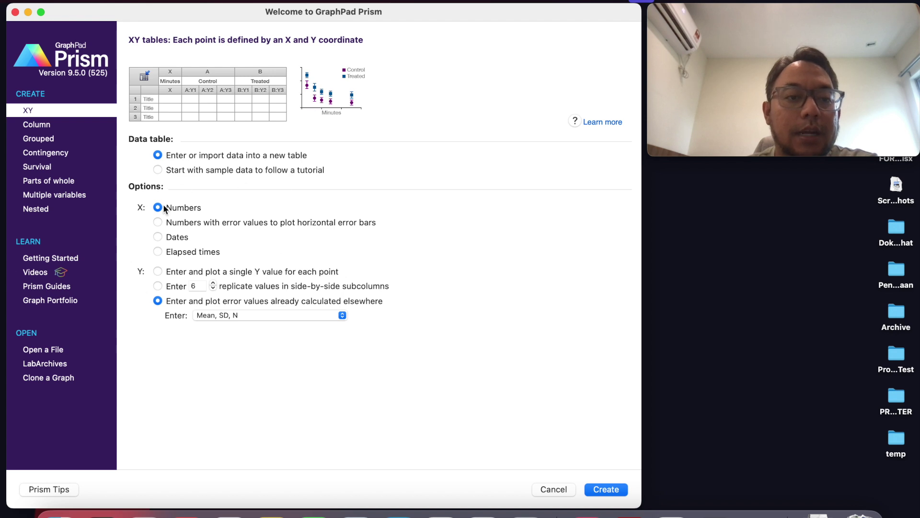
- Create the XY data table with a single Y value entered and plotted for each point
{"action": "left_click", "coordinate": [159, 271]}
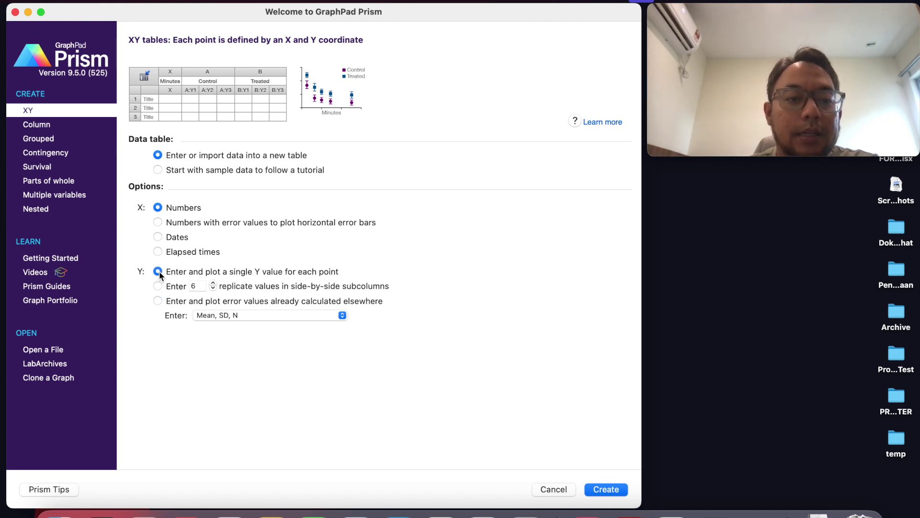
{"action": "left_click", "coordinate": [605, 490]}
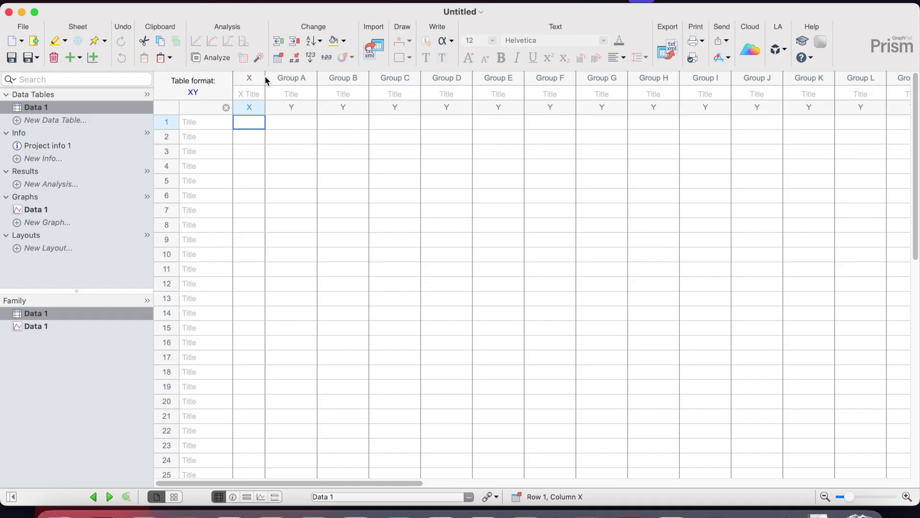
- Widen the X column and title it Usia
{"action": "left_click_drag", "start_coordinate": [265, 76], "coordinate": [300, 82]}
{"action": "left_click", "coordinate": [267, 95]}
{"action": "left_click", "coordinate": [267, 93]}
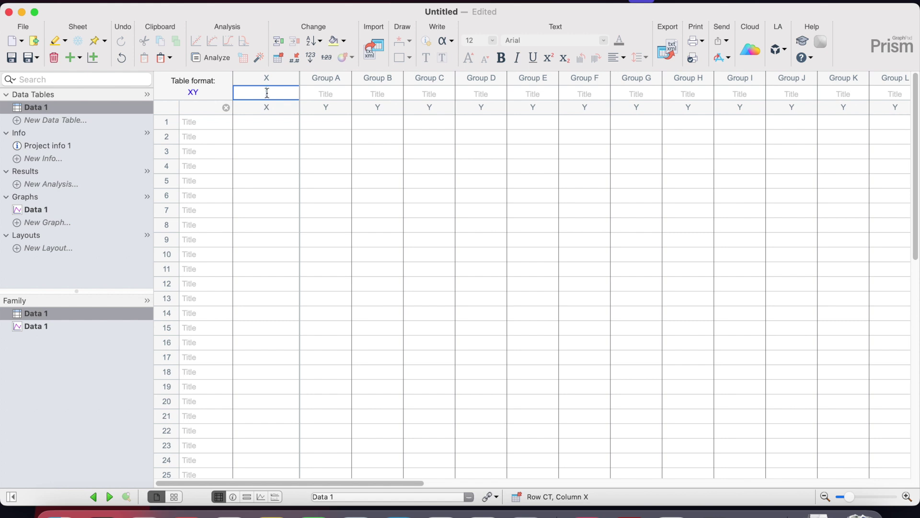
{"action": "type", "text": "Usia"}
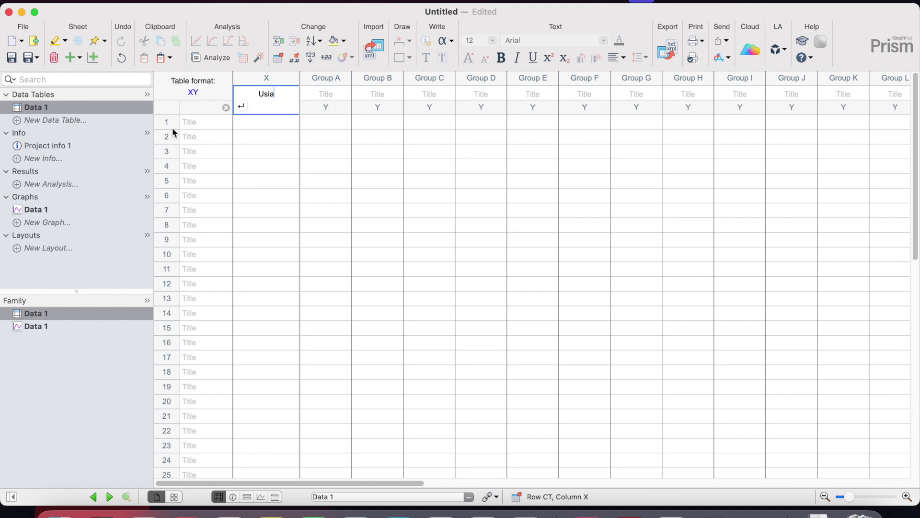
- Enter 10 as the Usia value in row 1 and title Group A Semester
{"action": "left_click", "coordinate": [266, 127]}
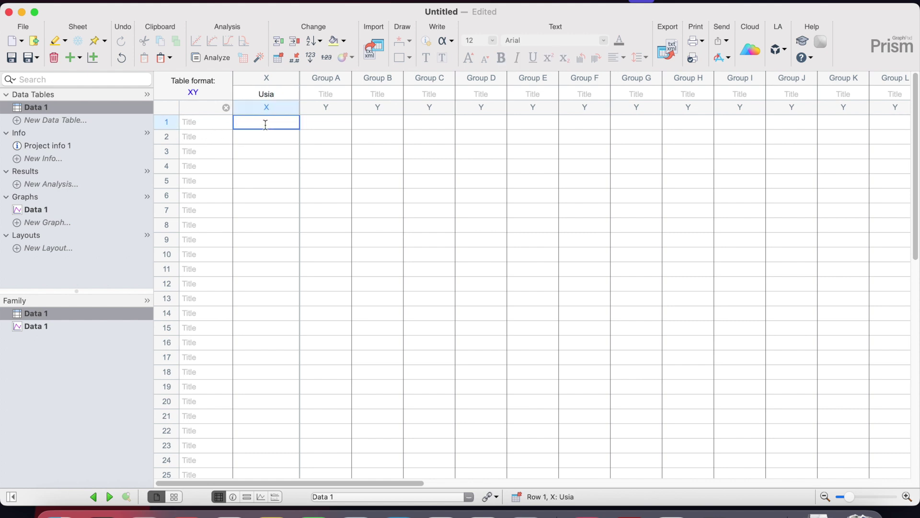
{"action": "type", "text": "10"}
{"action": "left_click", "coordinate": [336, 94]}
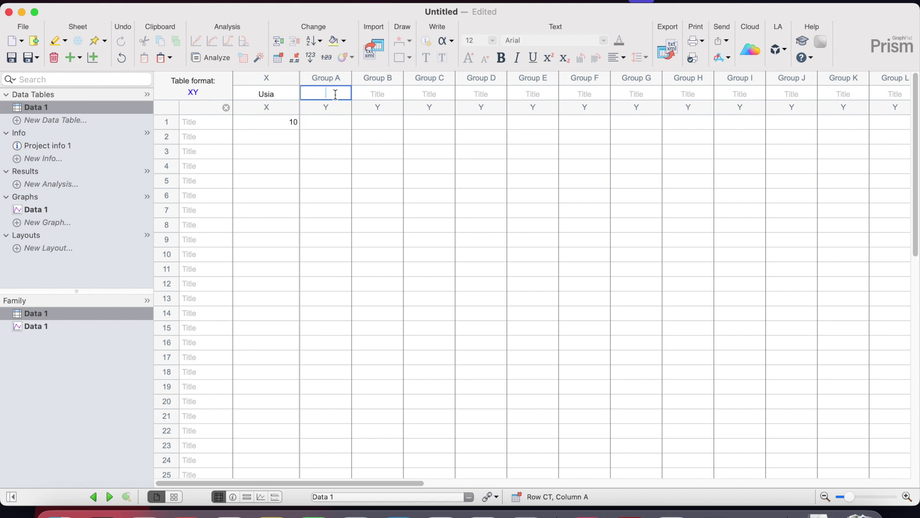
{"action": "type", "text": "Semester"}
{"action": "key", "text": "Return"}
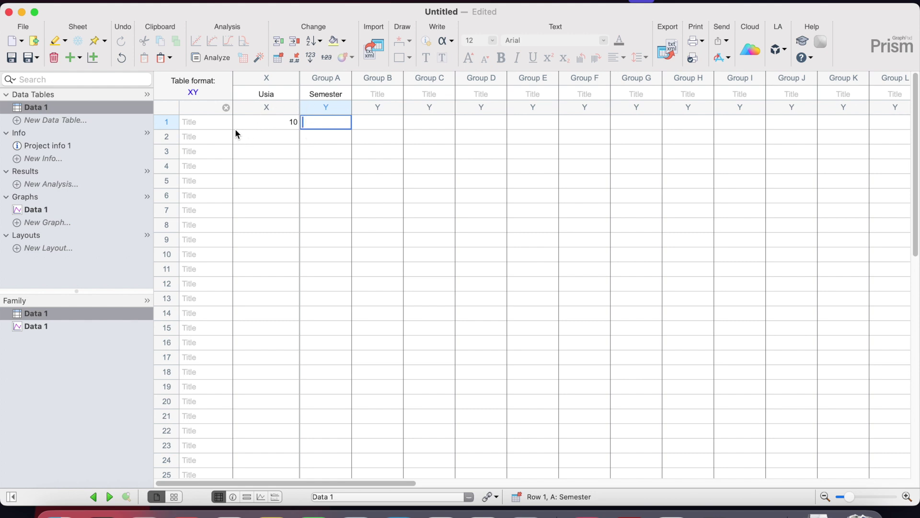
- Title row 1 Sampel 1 and row 2 Sampel 2
{"action": "left_click", "coordinate": [203, 123]}
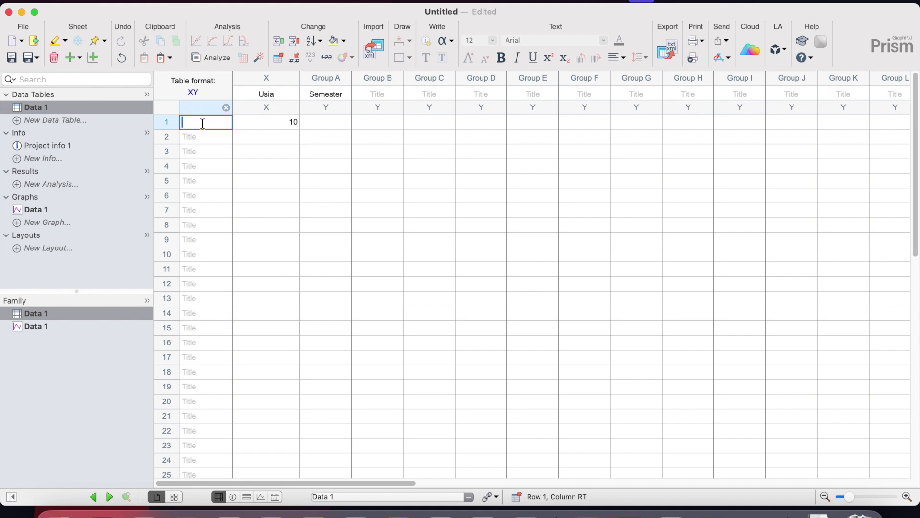
{"action": "type", "text": "Sampel 1"}
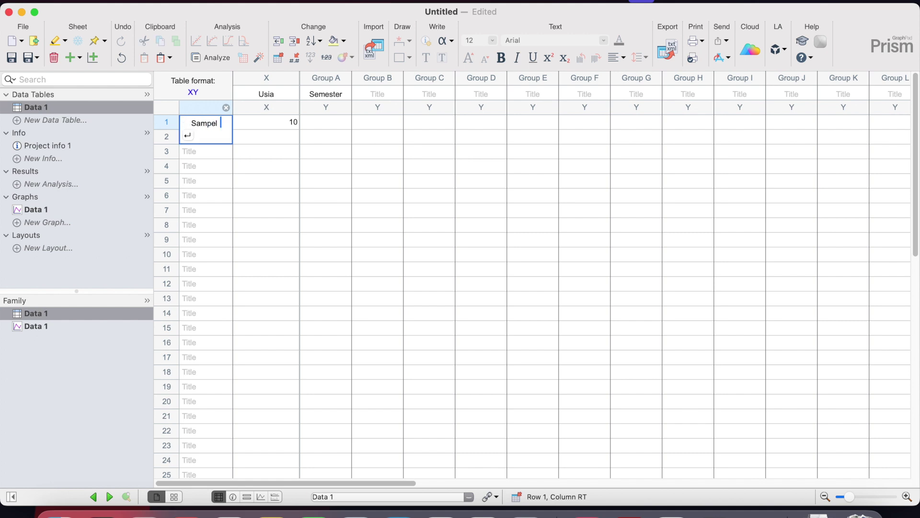
{"action": "key", "text": "Return"}
{"action": "type", "text": "Sampel 2"}
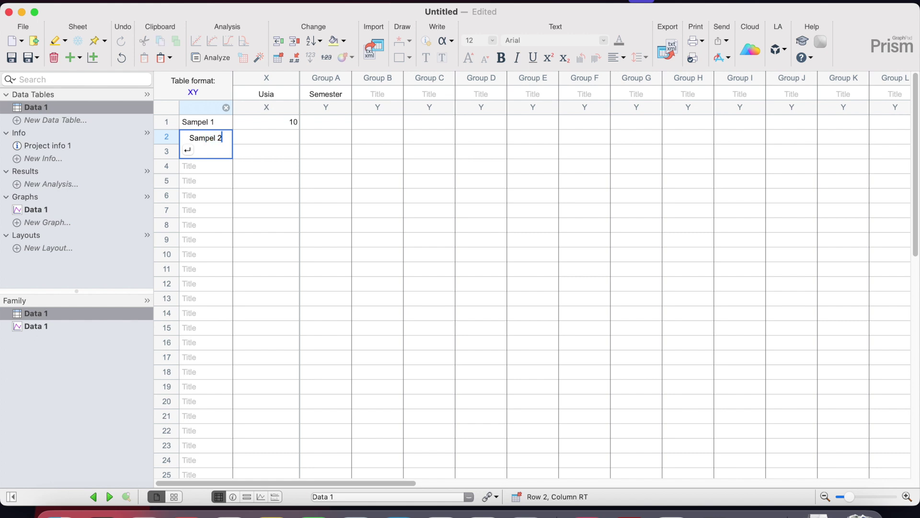
{"action": "key", "text": "Return"}
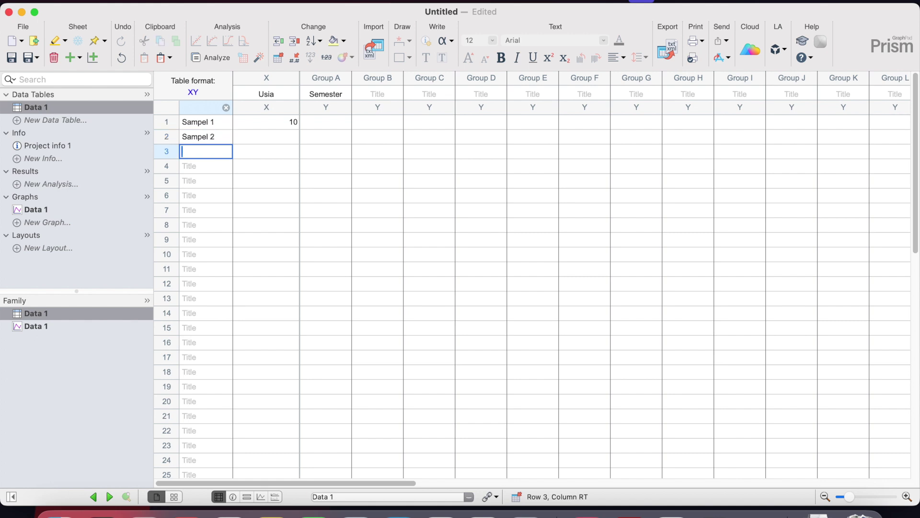
- Fill the row titles of rows 3 to 10 with repeated copies of the Sampel 1 and Sampel 2 pair
{"action": "left_click_drag", "start_coordinate": [211, 124], "coordinate": [211, 254]}
{"action": "type", "text": "Sampel 1 Sampel 2"}
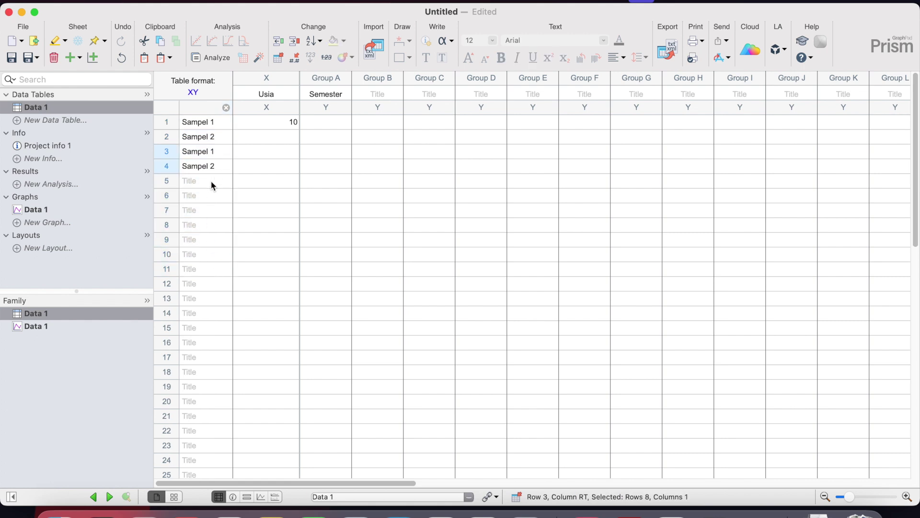
{"action": "left_click_drag", "start_coordinate": [211, 180], "coordinate": [212, 195]}
{"action": "type", "text": "Sampel 1 Sampel 2"}
{"action": "left_click", "coordinate": [205, 210]}
{"action": "type", "text": "Sampel 1 Sampel 2"}
{"action": "left_click", "coordinate": [199, 238]}
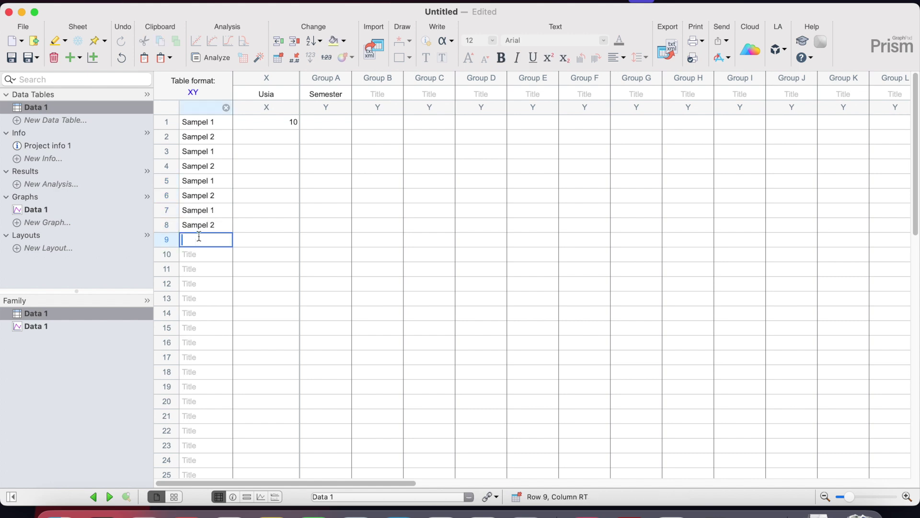
{"action": "type", "text": "Sampel 1 Sampel 2"}
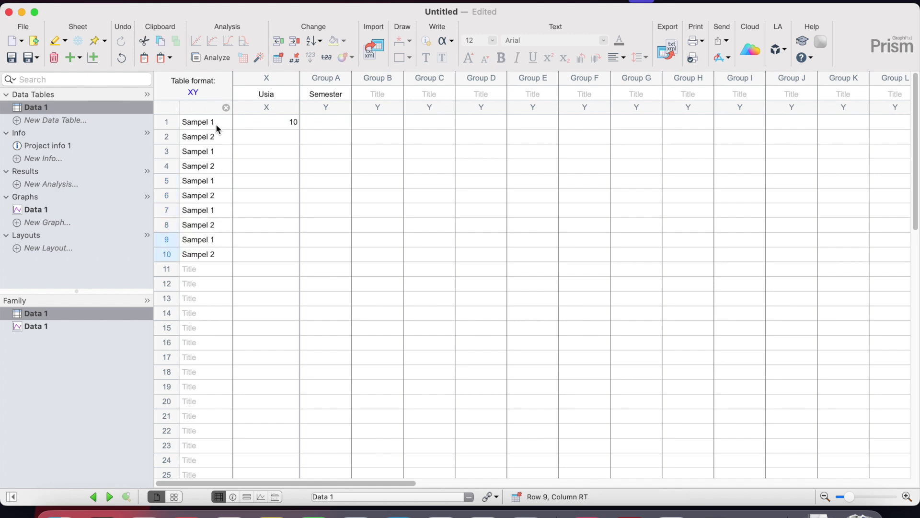
- Retitle row 3 as Sampel 3 and row 5 as Sampel 4
{"action": "left_click", "coordinate": [218, 151]}
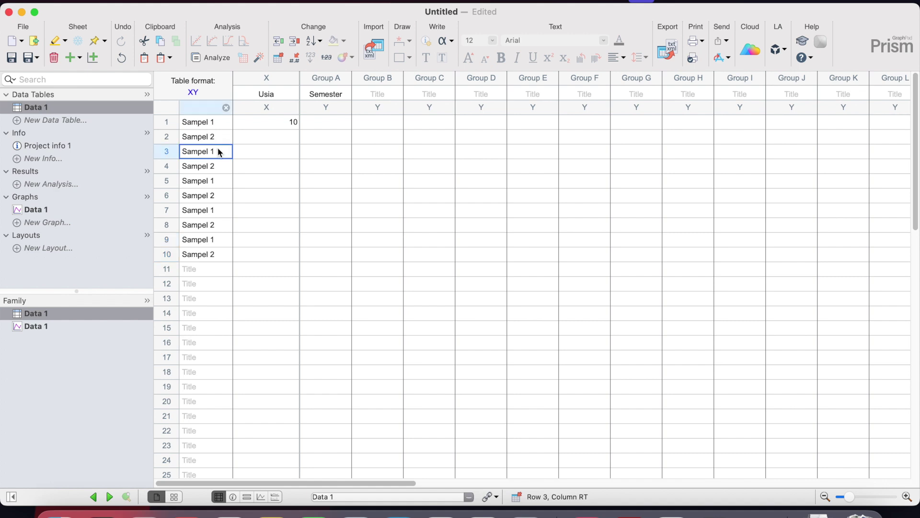
{"action": "type", "text": "Sampel 3"}
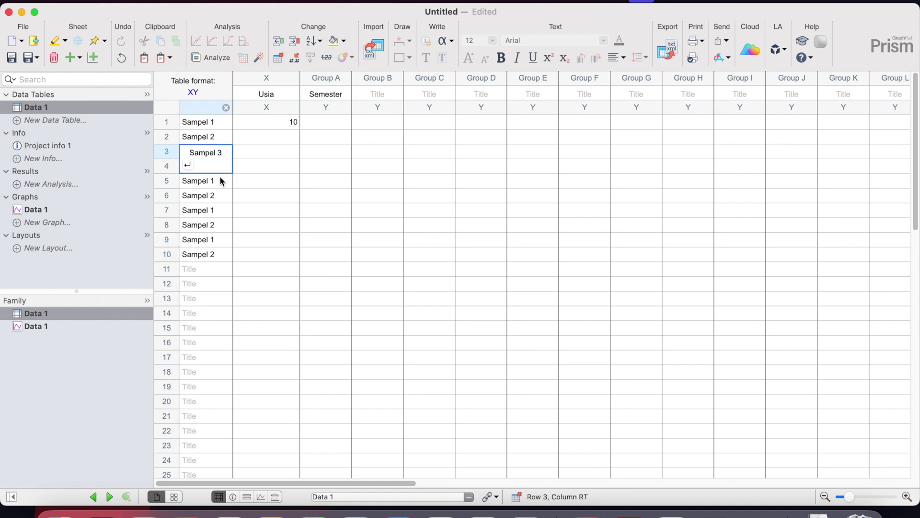
{"action": "left_click", "coordinate": [220, 177]}
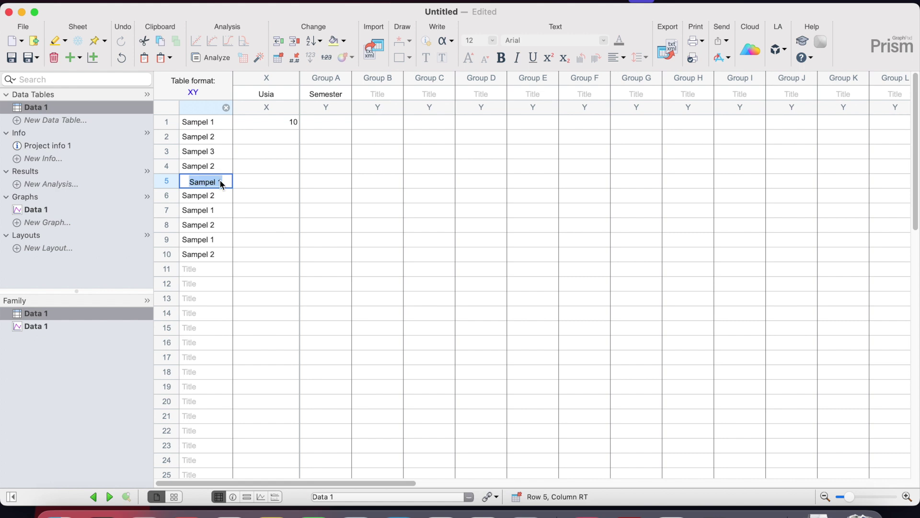
{"action": "double_click", "coordinate": [222, 182]}
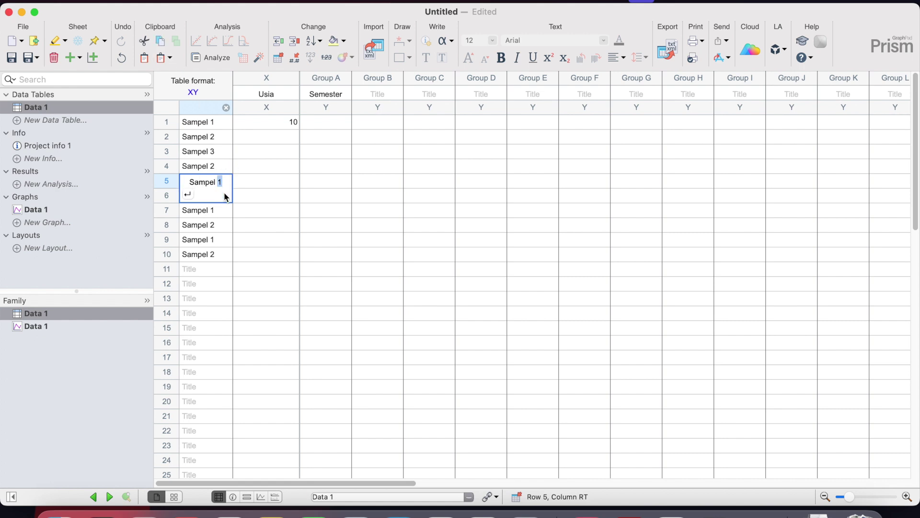
{"action": "type", "text": "4"}
{"action": "key", "text": "Return"}
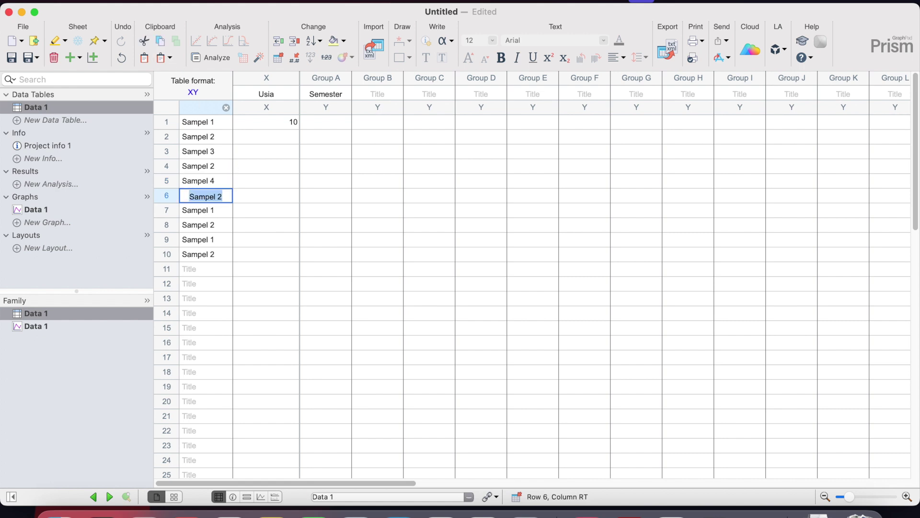
- Retitle rows 6, 7 and 8 as Sampel 5, Sampel 6 and Sampel 7
{"action": "double_click", "coordinate": [224, 197]}
{"action": "type", "text": "5"}
{"action": "key", "text": "Return"}
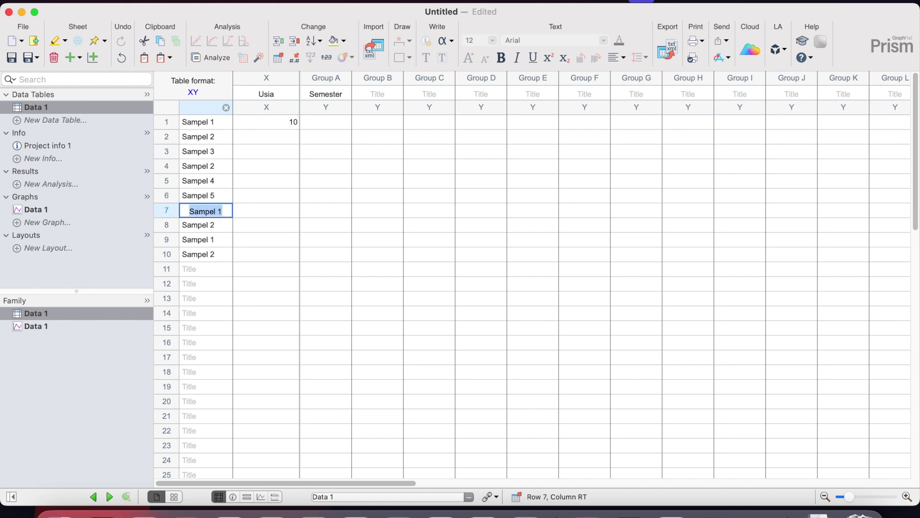
{"action": "double_click", "coordinate": [230, 215]}
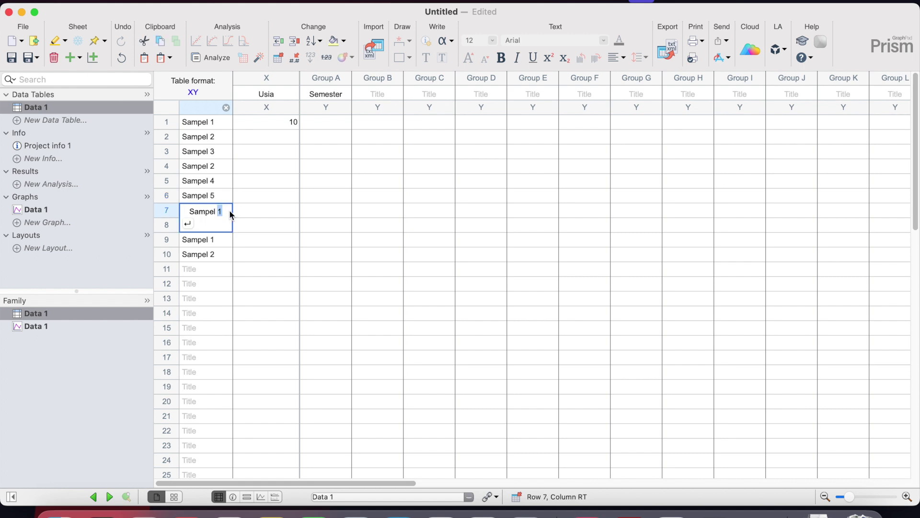
{"action": "type", "text": "6"}
{"action": "key", "text": "Return"}
{"action": "double_click", "coordinate": [224, 229]}
{"action": "type", "text": "7"}
{"action": "key", "text": "Return"}
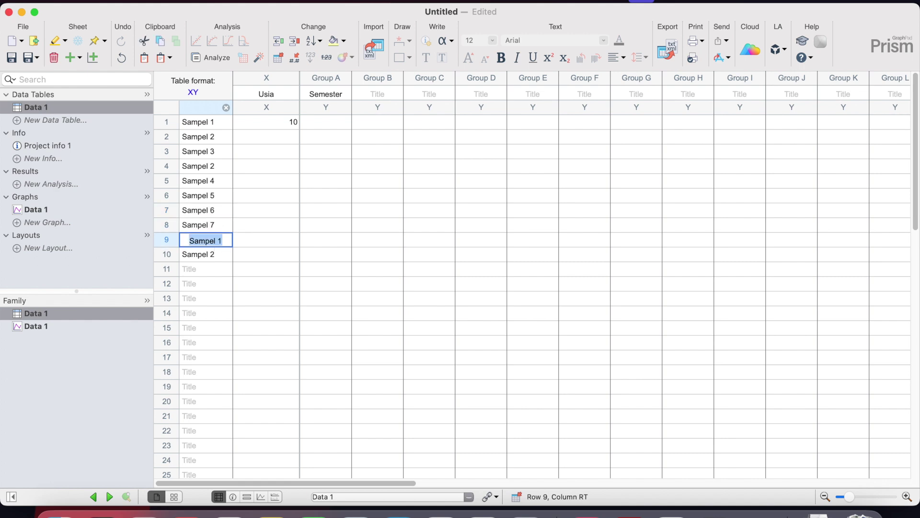
- Retitle rows 9 and 10 as Sampel 8 and Sampel 9
{"action": "double_click", "coordinate": [226, 241]}
{"action": "type", "text": "8"}
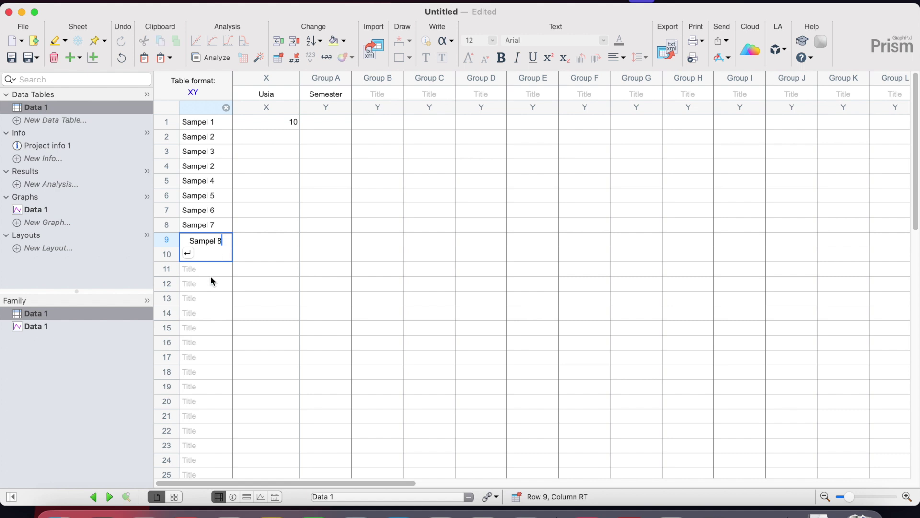
{"action": "key", "text": "Return"}
{"action": "double_click", "coordinate": [221, 257]}
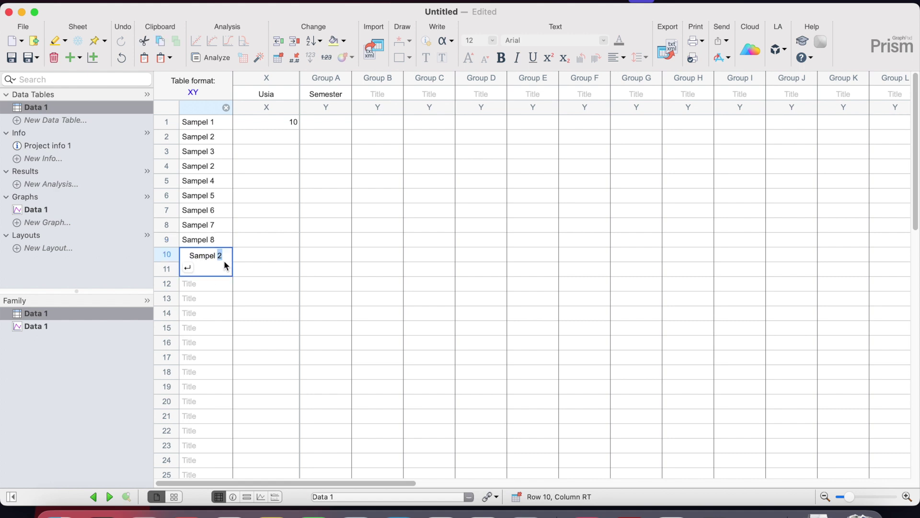
{"action": "type", "text": "9"}
{"action": "key", "text": "Return"}
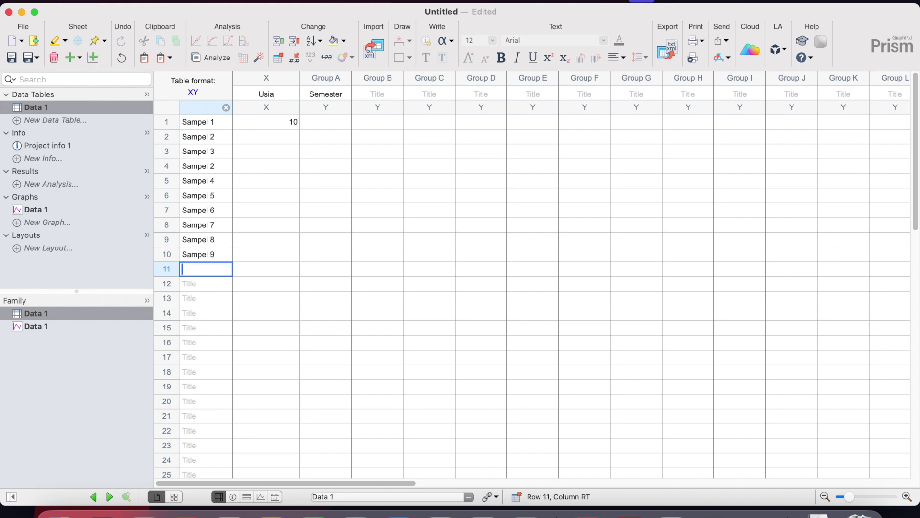
- Title row 11 Sampel 10
{"action": "left_click_drag", "start_coordinate": [211, 277], "coordinate": [213, 292]}
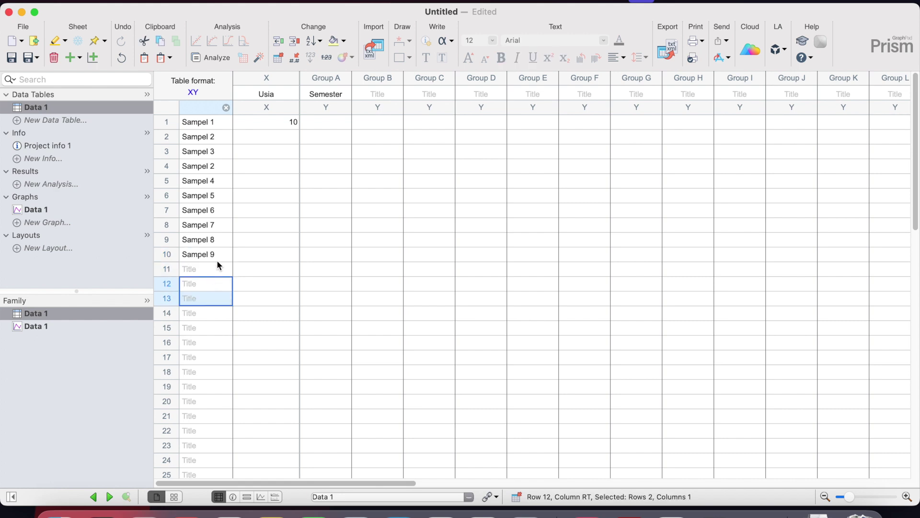
{"action": "left_click", "coordinate": [207, 269]}
{"action": "type", "text": "Sampel 1"}
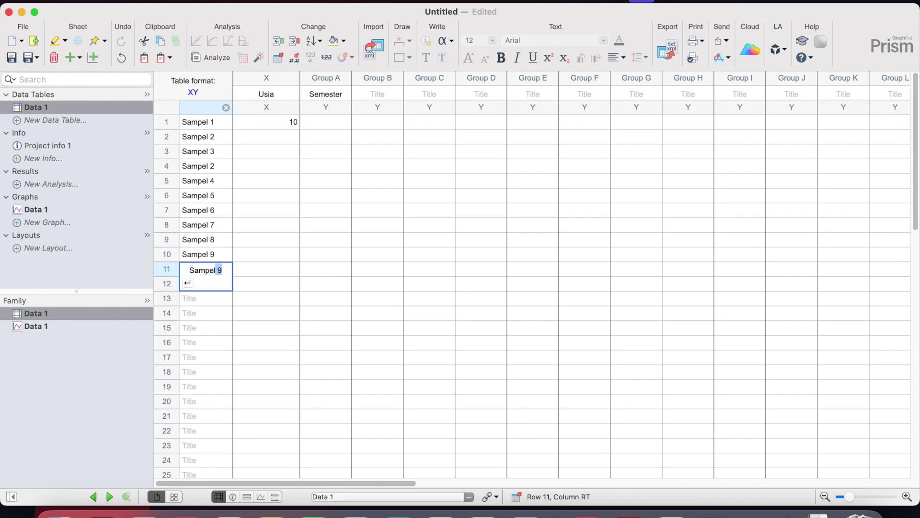
{"action": "type", "text": "0"}
{"action": "key", "text": "Return"}
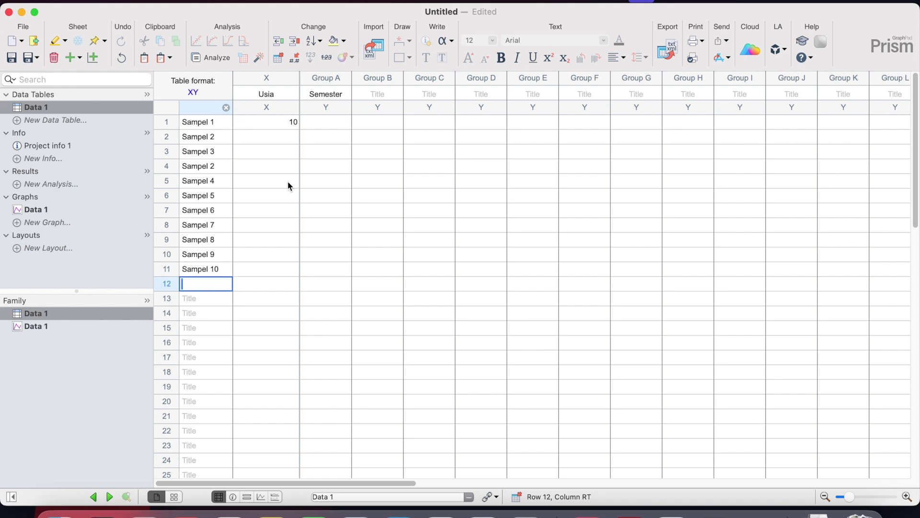
- Enter the Usia values 11, 9, 11, 10 and 9 in rows 2 to 6
{"action": "left_click", "coordinate": [294, 137]}
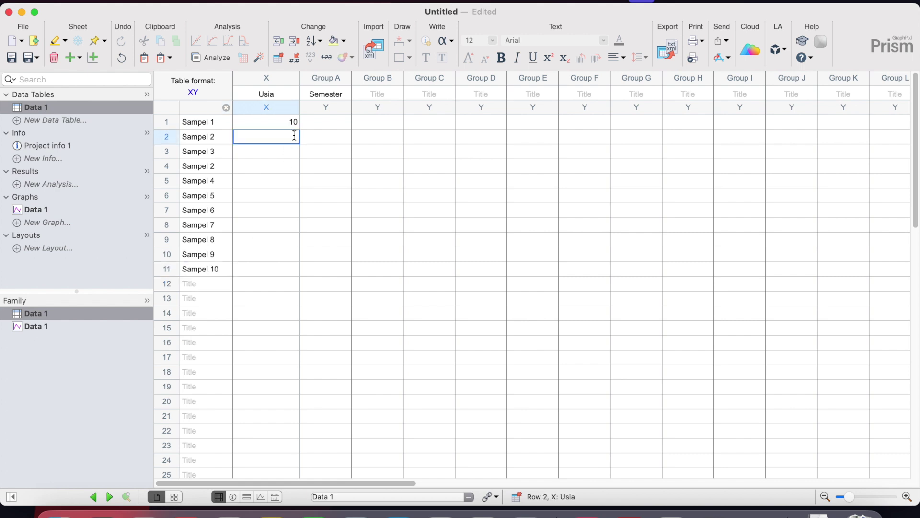
{"action": "type", "text": "11"}
{"action": "key", "text": "Return"}
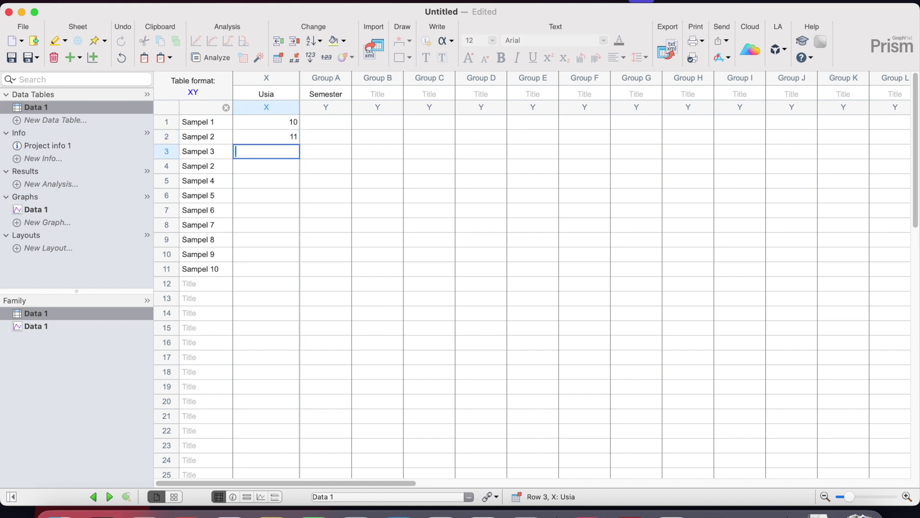
{"action": "type", "text": "9"}
{"action": "key", "text": "Return"}
{"action": "type", "text": "11"}
{"action": "key", "text": "Return"}
{"action": "type", "text": "10"}
{"action": "key", "text": "Return"}
{"action": "type", "text": "9"}
{"action": "key", "text": "Return"}
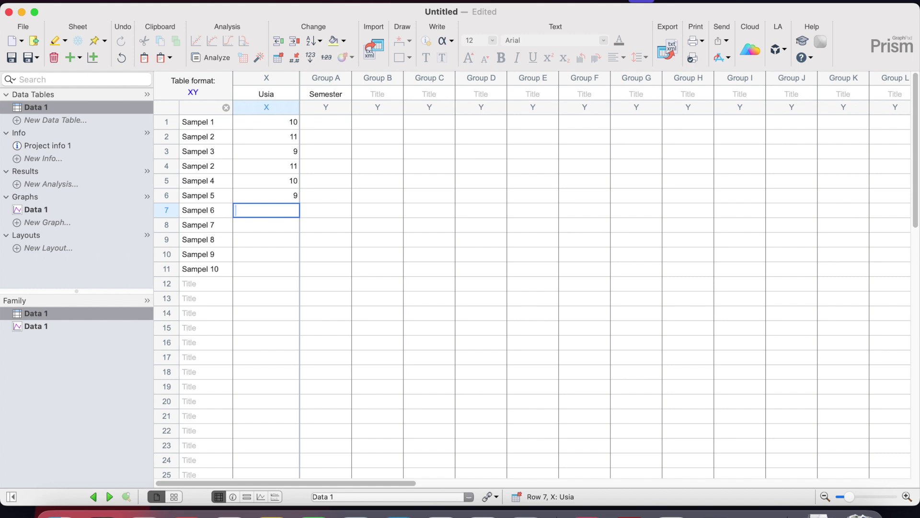
- Enter the Usia values 10, 9, 11, 12 and 13 in rows 7 to 11
{"action": "type", "text": "0"}
{"action": "key", "text": "Return"}
{"action": "type", "text": "9"}
{"action": "key", "text": "Return"}
{"action": "type", "text": "11"}
{"action": "key", "text": "Return"}
{"action": "type", "text": "12"}
{"action": "key", "text": "Return"}
{"action": "type", "text": "13"}
{"action": "left_click", "coordinate": [331, 123]}
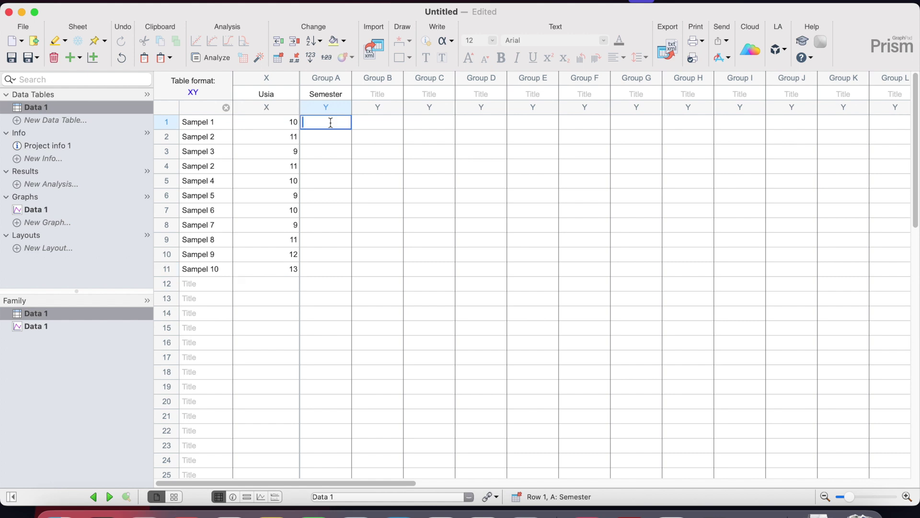
- Rename the Group A column from Semester to Kelas
{"action": "double_click", "coordinate": [343, 94]}
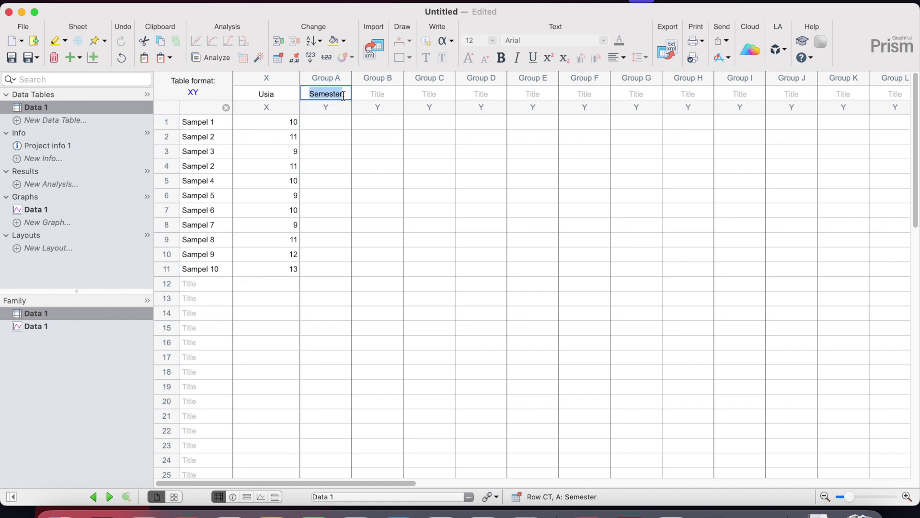
{"action": "type", "text": "Kelas"}
{"action": "left_click", "coordinate": [340, 123]}
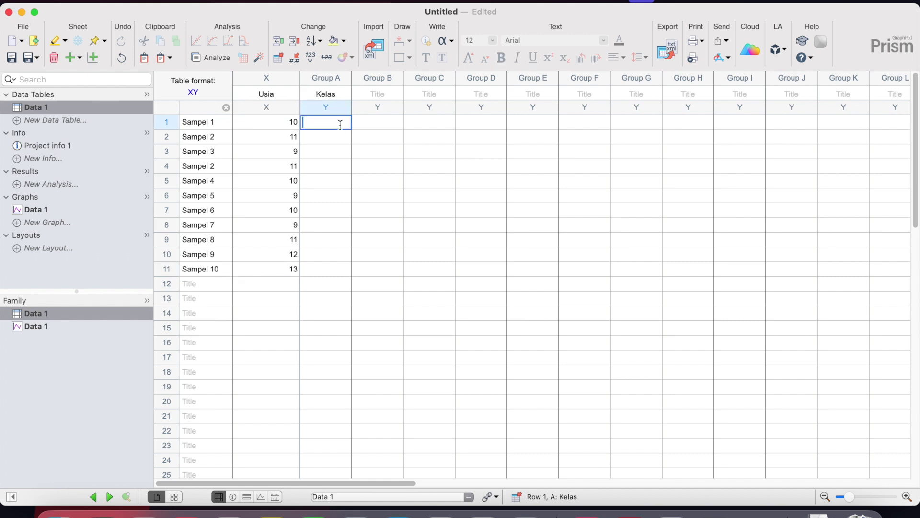
- Enter the Kelas values 2, 2, 1, 1 and 3 in rows 1 to 5
{"action": "type", "text": "2"}
{"action": "key", "text": "Return"}
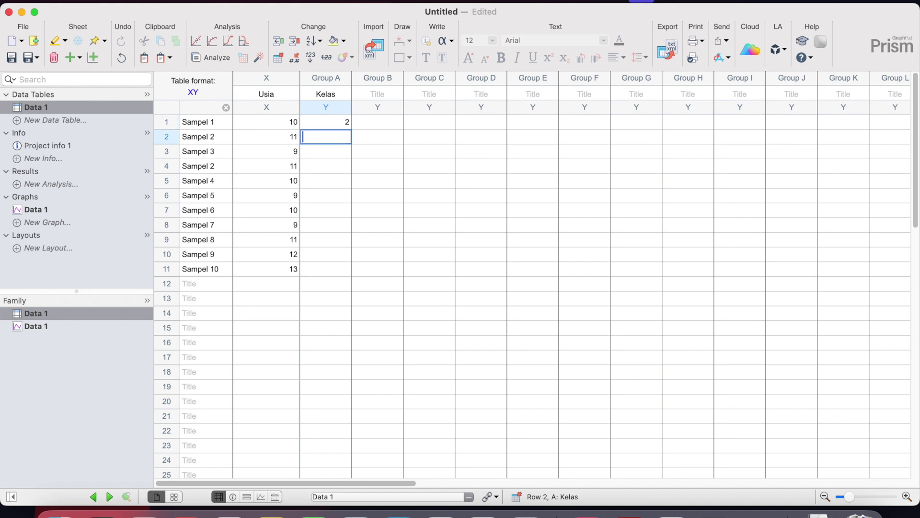
{"action": "type", "text": "2"}
{"action": "key", "text": "Return"}
{"action": "type", "text": "1"}
{"action": "key", "text": "Return"}
{"action": "type", "text": "1"}
{"action": "key", "text": "Return"}
{"action": "type", "text": "3"}
{"action": "key", "text": "Return"}
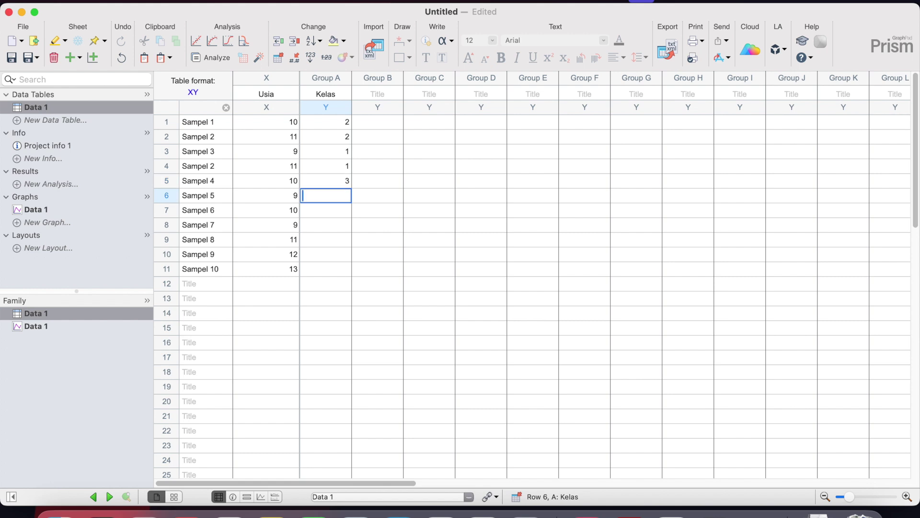
- Enter the Kelas values 2, 2, 1, 2, 1 and 3 in rows 6 to 11
{"action": "type", "text": "2"}
{"action": "key", "text": "Return"}
{"action": "type", "text": "2"}
{"action": "key", "text": "Return"}
{"action": "type", "text": "1"}
{"action": "key", "text": "Return"}
{"action": "type", "text": "2"}
{"action": "key", "text": "Return"}
{"action": "type", "text": "1"}
{"action": "key", "text": "Return"}
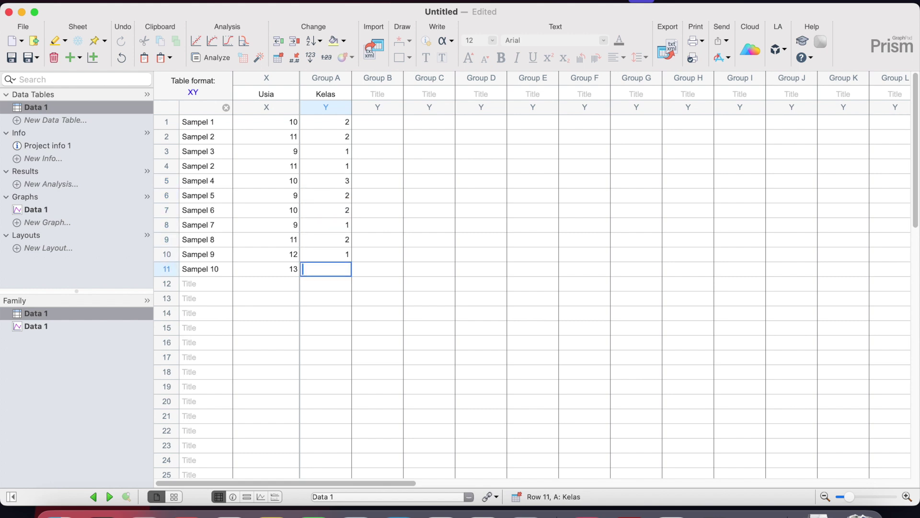
{"action": "type", "text": "3"}
{"action": "key", "text": "Return"}
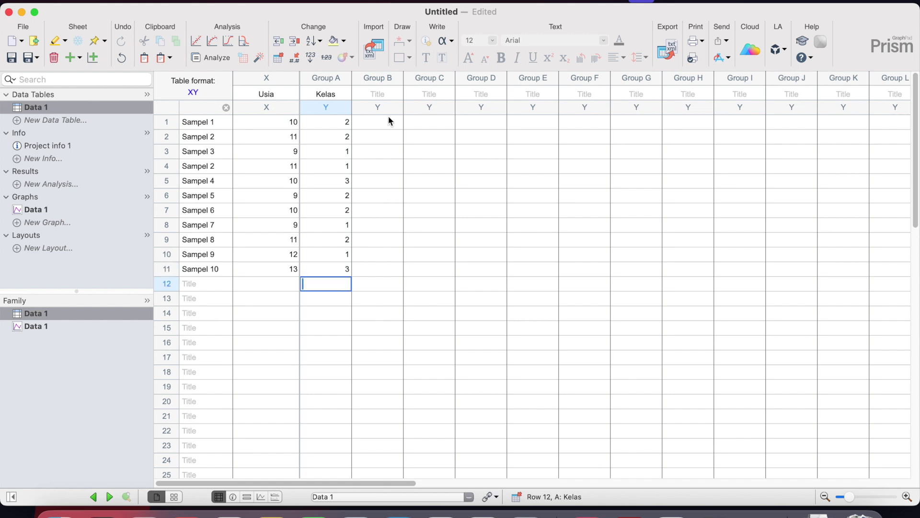
- Create the Data 1 graph as an XY graph of the Points only type
{"action": "left_click", "coordinate": [43, 211]}
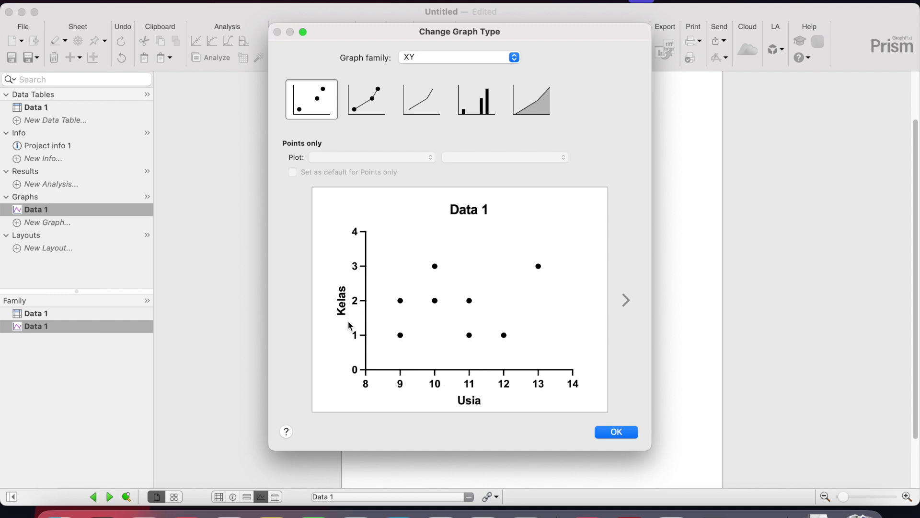
{"action": "left_click_drag", "start_coordinate": [404, 36], "coordinate": [553, 41]}
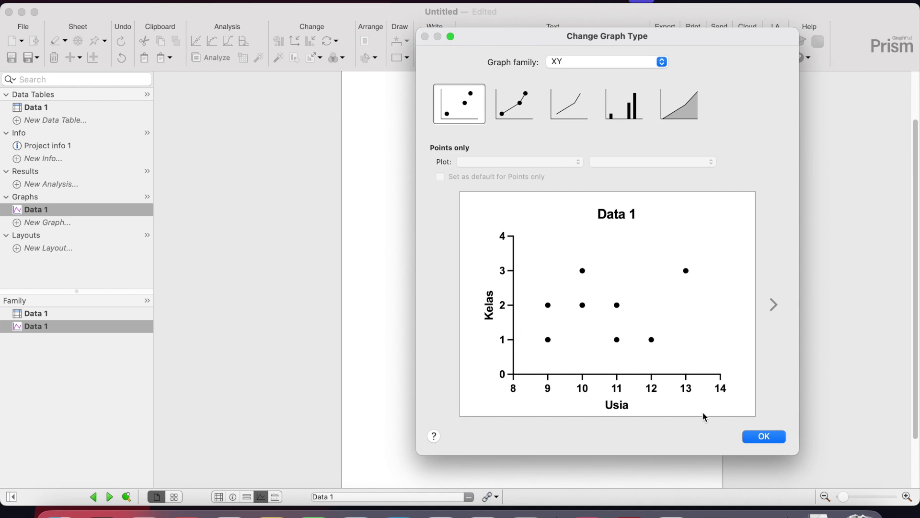
{"action": "left_click", "coordinate": [762, 436]}
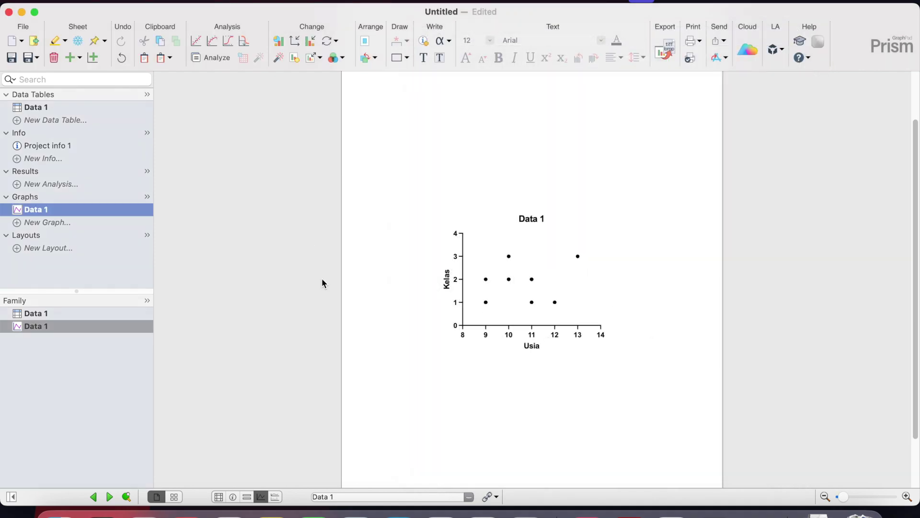
- In the Data 1 table, move the Kelas values of rows 1 to 11 into the X column, starting at row 12
{"action": "left_click", "coordinate": [44, 110]}
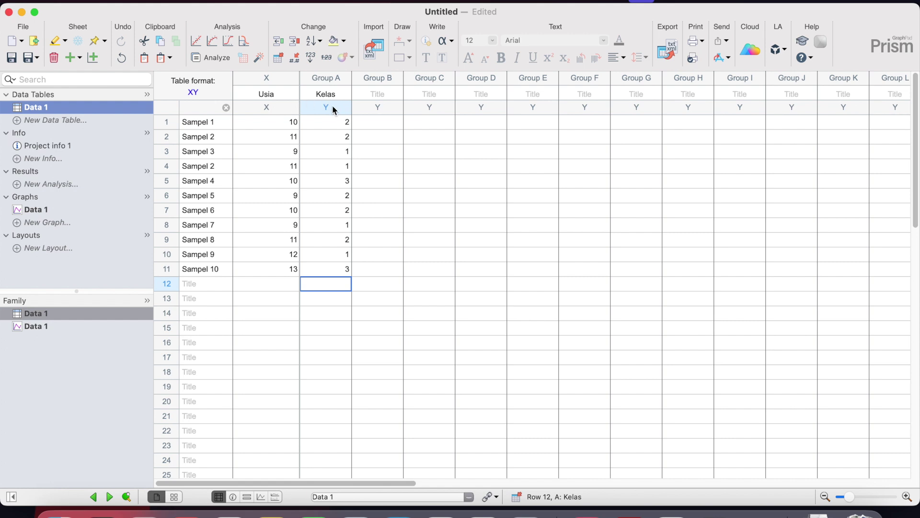
{"action": "mouse_move", "coordinate": [52, 115]}
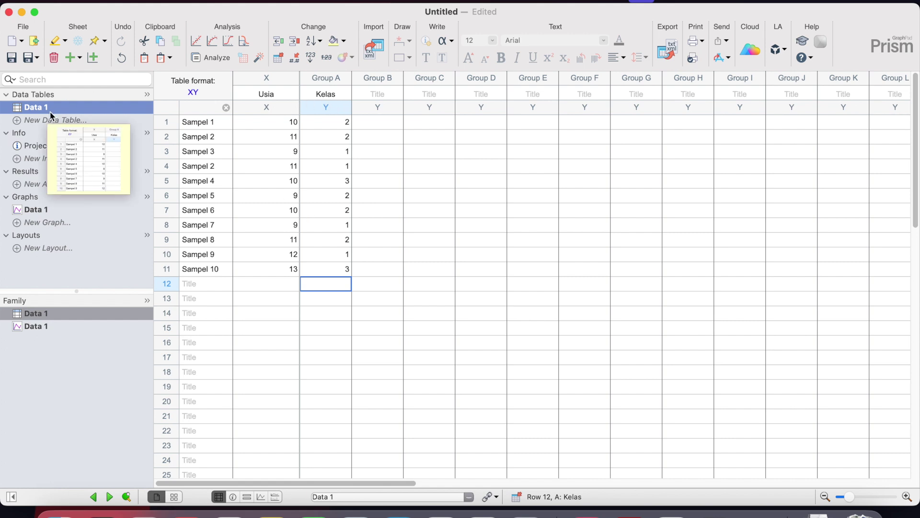
{"action": "mouse_move", "coordinate": [42, 211]}
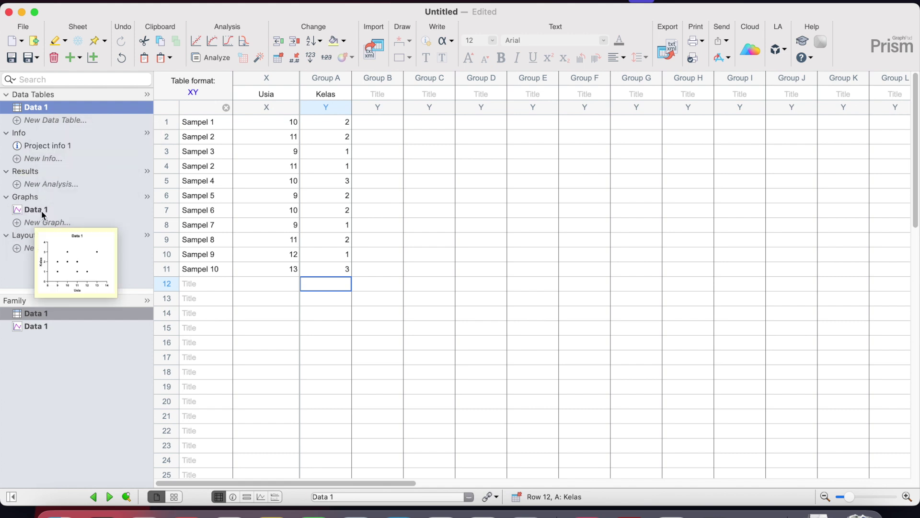
{"action": "left_click_drag", "start_coordinate": [327, 121], "coordinate": [327, 270]}
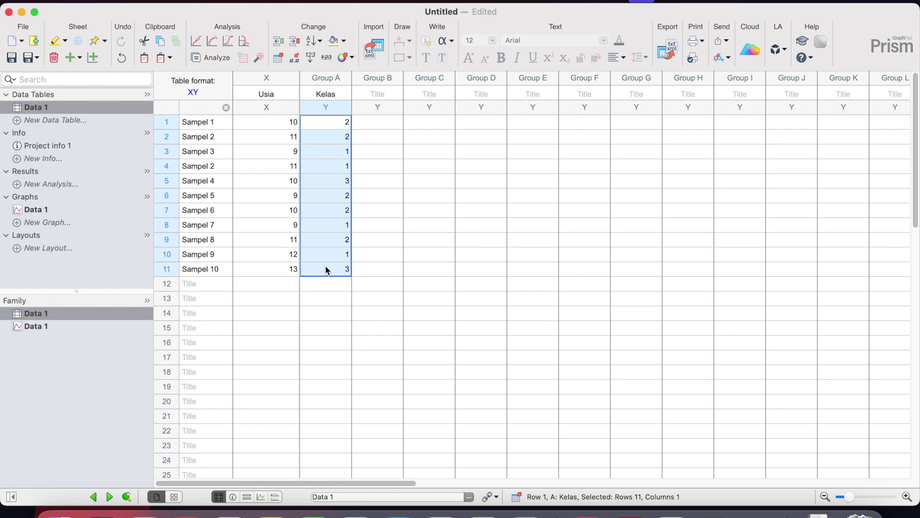
{"action": "key", "text": "super+x"}
{"action": "left_click", "coordinate": [289, 284]}
{"action": "key", "text": "super+v"}
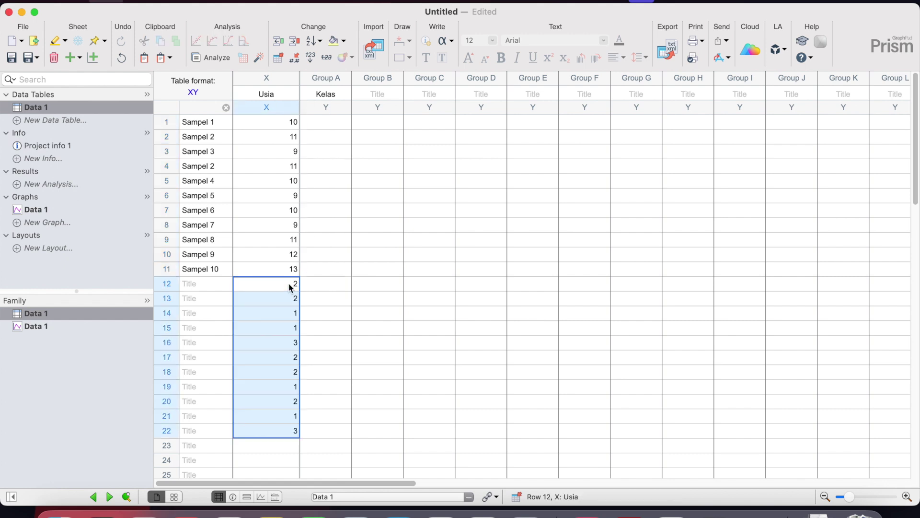
- Move the X column values of rows 1 to 11 into the Group A column, starting at row 1
{"action": "left_click_drag", "start_coordinate": [282, 123], "coordinate": [287, 269]}
{"action": "key", "text": "super+x"}
{"action": "left_click", "coordinate": [336, 123]}
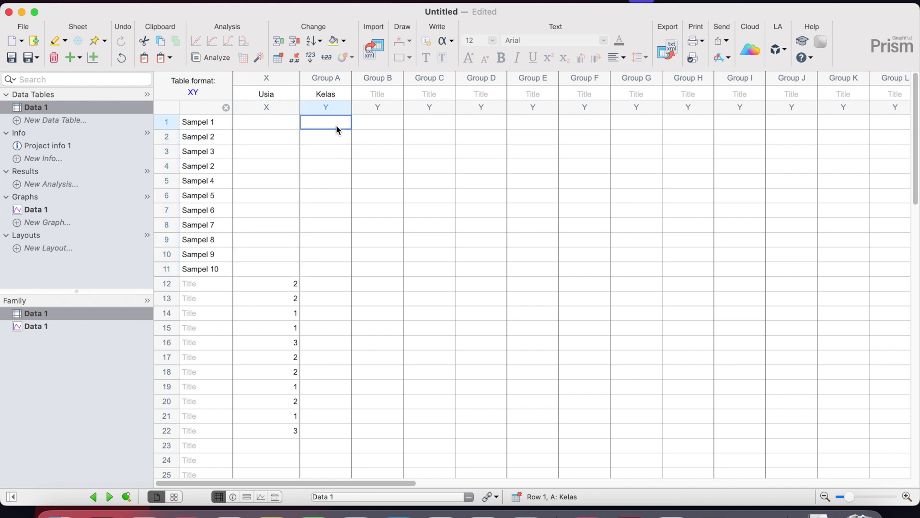
{"action": "key", "text": "super+v"}
- Move the X column values of rows 12 to 22 up to rows 1 to 11 of the same column
{"action": "left_click_drag", "start_coordinate": [291, 287], "coordinate": [289, 430]}
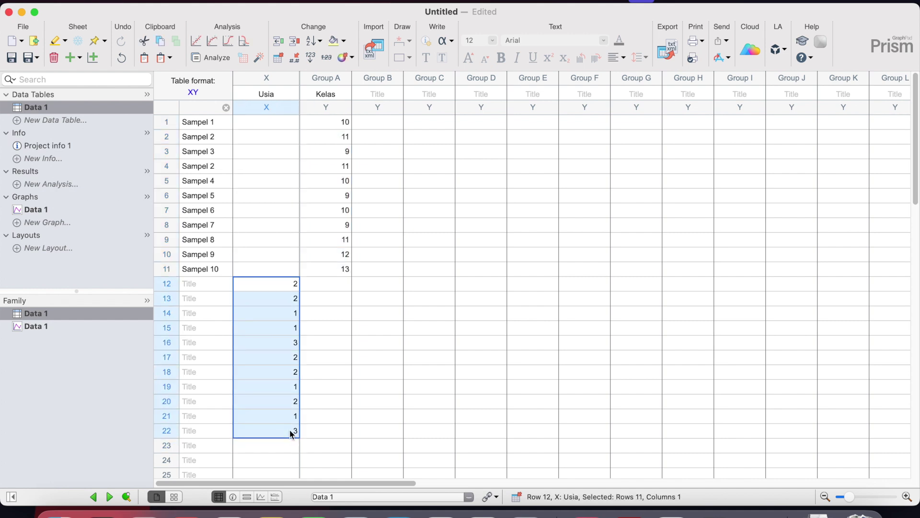
{"action": "key", "text": "super+x"}
{"action": "left_click", "coordinate": [278, 121]}
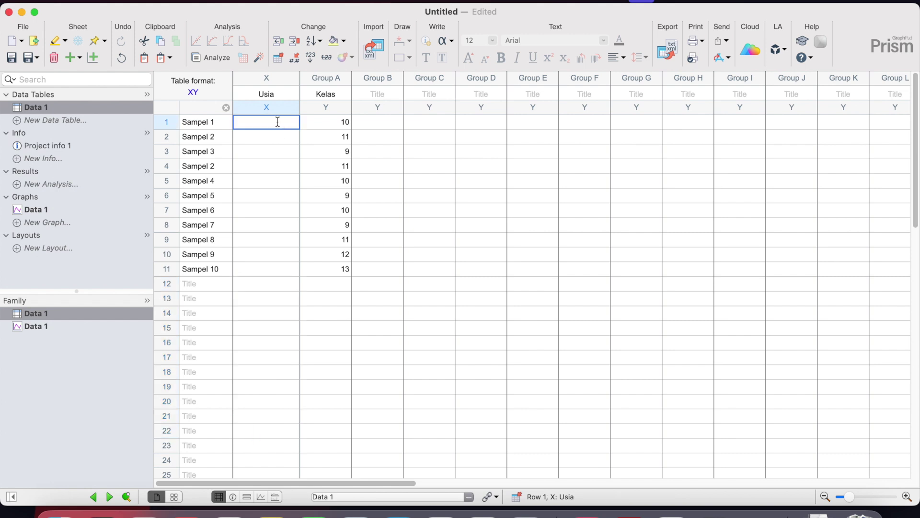
{"action": "key", "text": "super+v"}
- Compare the Data 1 graph's axes and points with the swapped values in the Data 1 table
{"action": "left_click", "coordinate": [33, 209]}
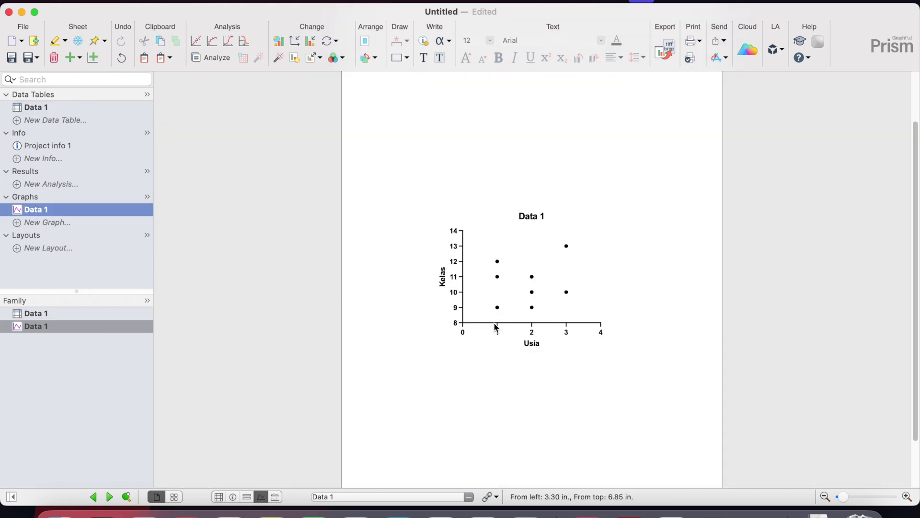
{"action": "left_click", "coordinate": [38, 110]}
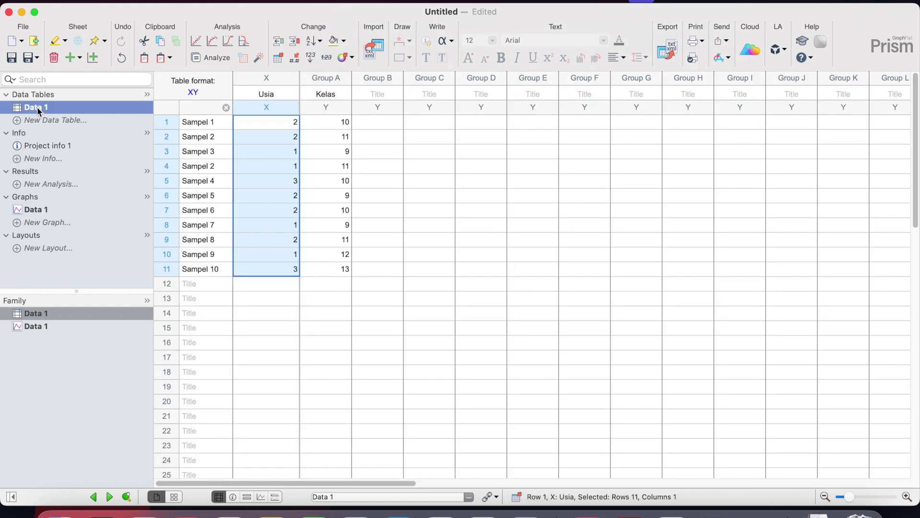
{"action": "left_click", "coordinate": [36, 209]}
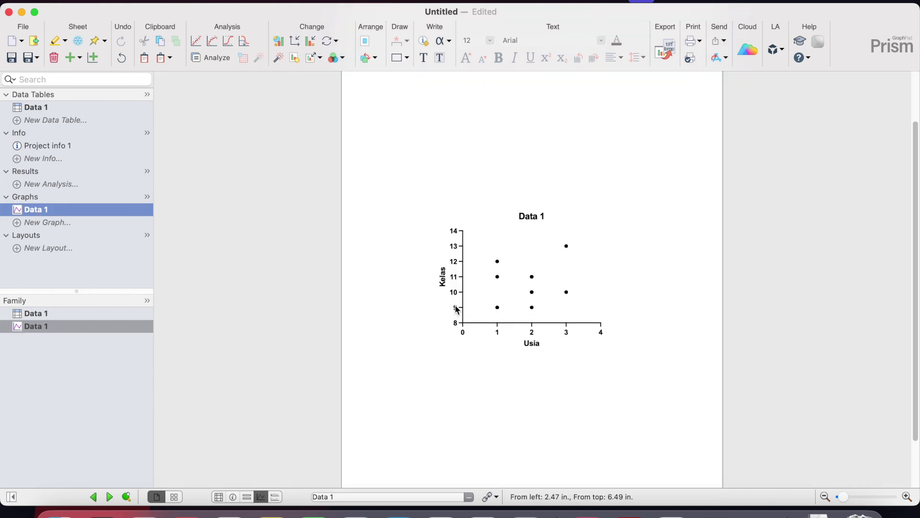
- In the Data 1 table, title the X column Kelas and the Group A column Usia
{"action": "mouse_move", "coordinate": [44, 115]}
{"action": "left_click", "coordinate": [42, 112]}
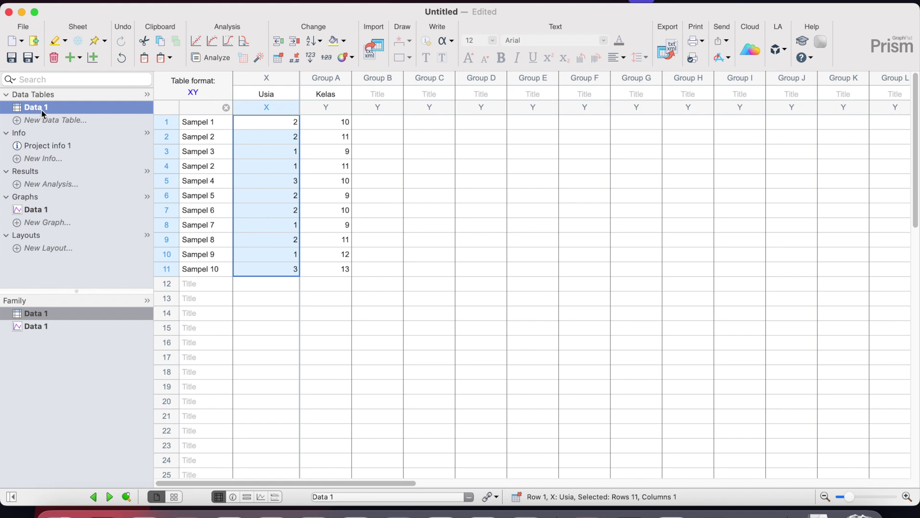
{"action": "left_click", "coordinate": [279, 99]}
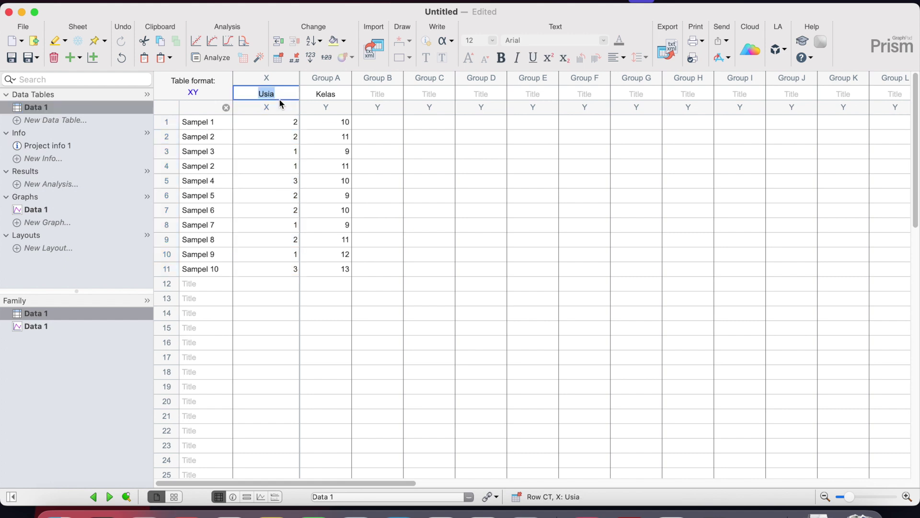
{"action": "type", "text": "Kelas"}
{"action": "left_click", "coordinate": [328, 94]}
{"action": "type", "text": "Usia"}
{"action": "key", "text": "Return"}
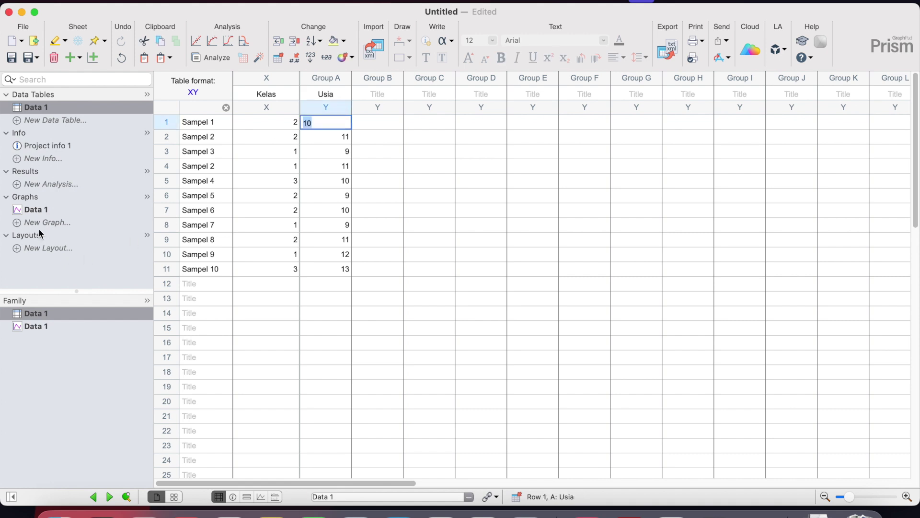
- Check the axis titles and plotted points of the Data 1 graph, and return to its data table
{"action": "left_click", "coordinate": [35, 210]}
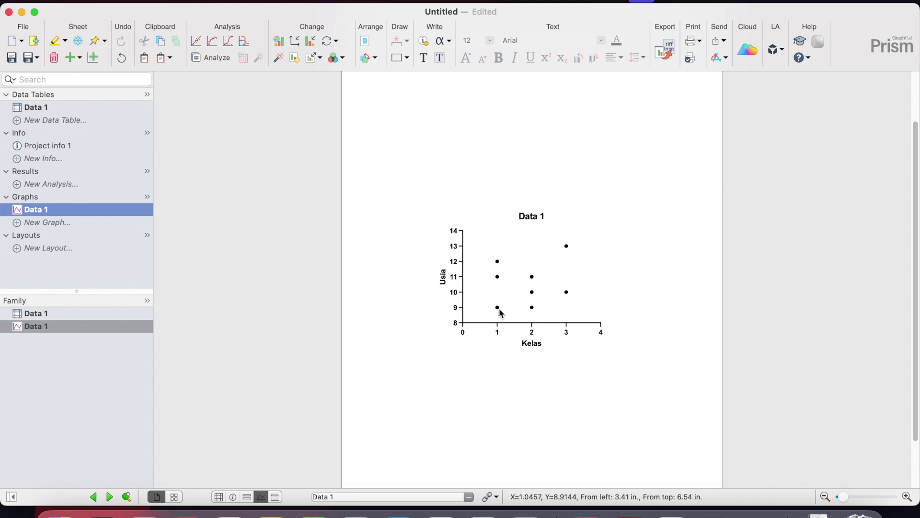
{"action": "left_click", "coordinate": [38, 111]}
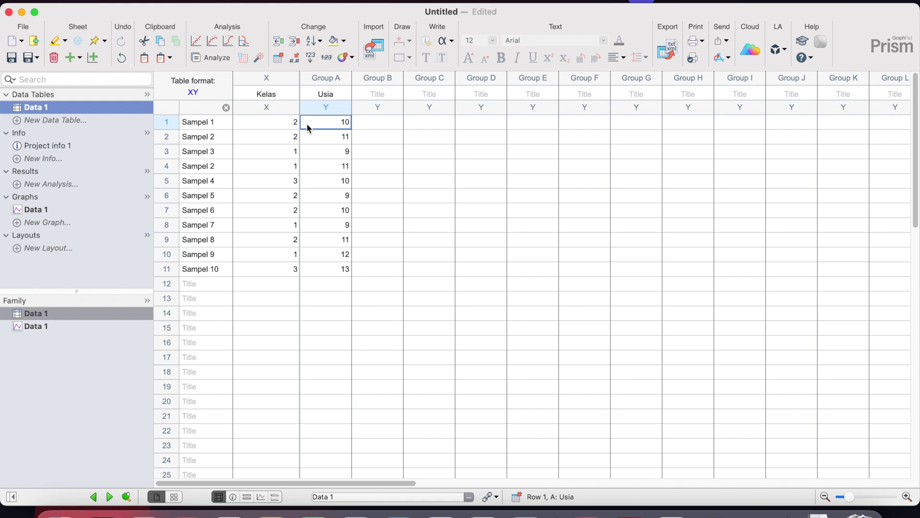
- In the Data 1 table, fill rows 1 to 5 of the Usia column with 12, 12, 9, 10 and 14
{"action": "double_click", "coordinate": [349, 124]}
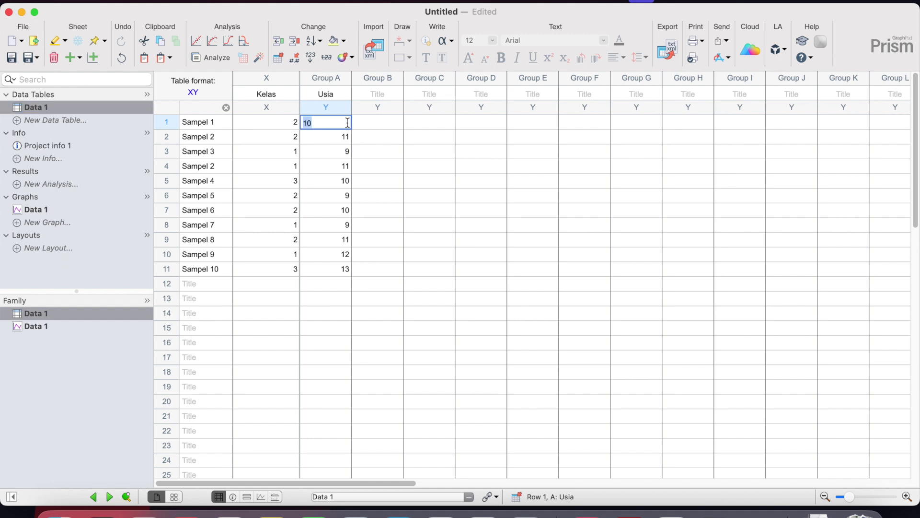
{"action": "type", "text": "12"}
{"action": "key", "text": "Return"}
{"action": "type", "text": "12"}
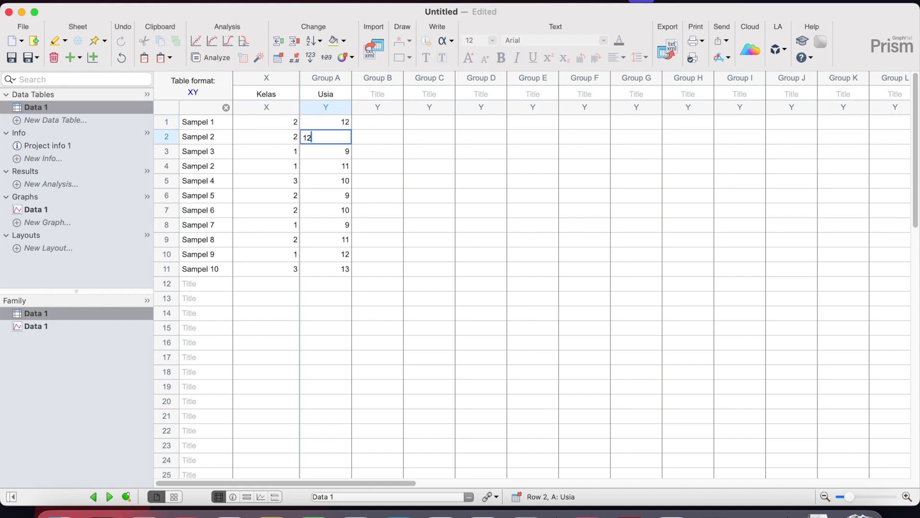
{"action": "key", "text": "Return"}
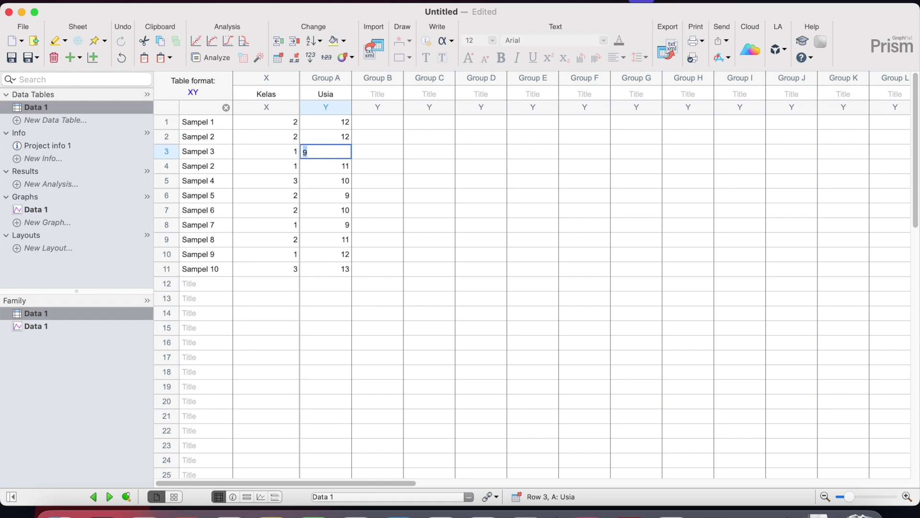
{"action": "key", "text": "Return"}
{"action": "type", "text": "10"}
{"action": "key", "text": "Return"}
{"action": "type", "text": "1"}
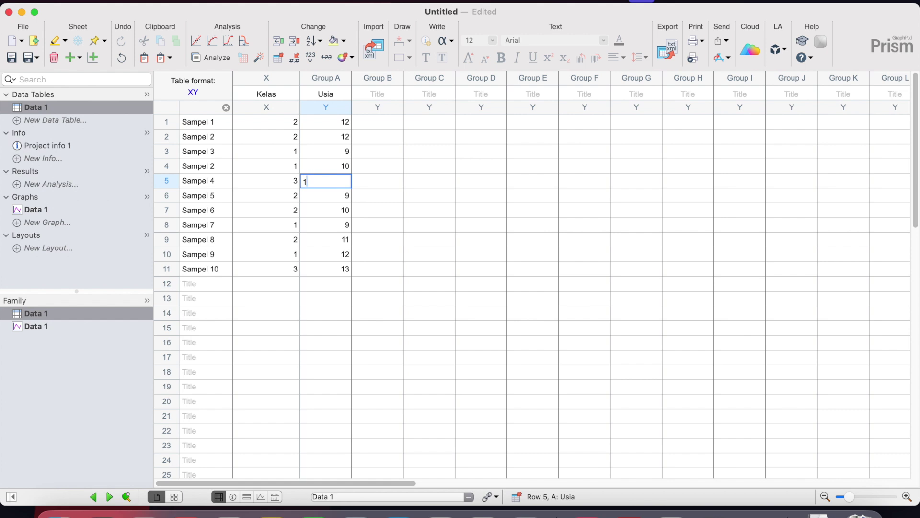
{"action": "key", "text": "Return"}
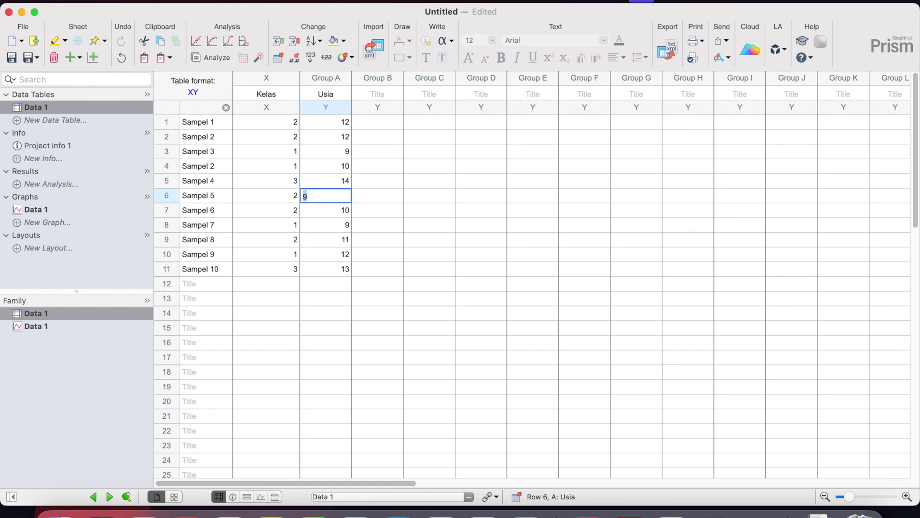
- Fill rows 6 to 11 of the Usia column with 11, 11, 8, 10, 8 and 15
{"action": "type", "text": "11"}
{"action": "key", "text": "Return"}
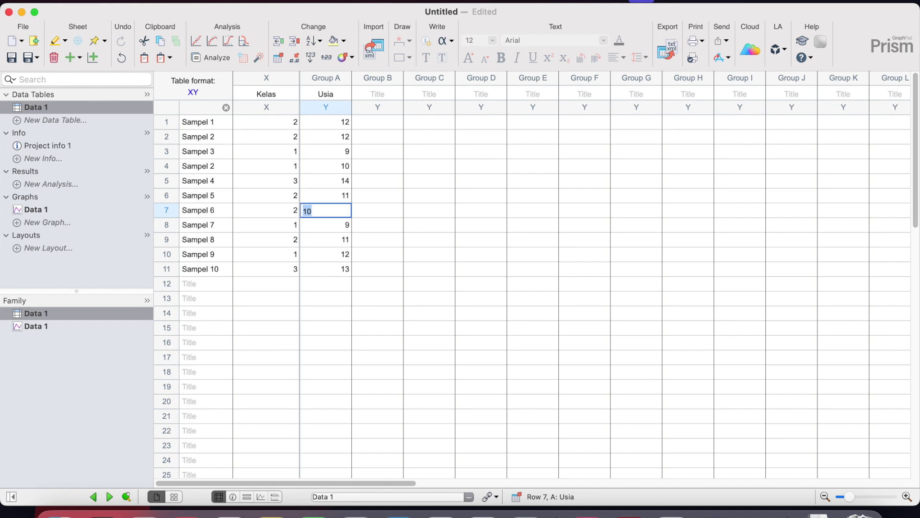
{"action": "type", "text": "11"}
{"action": "key", "text": "Return"}
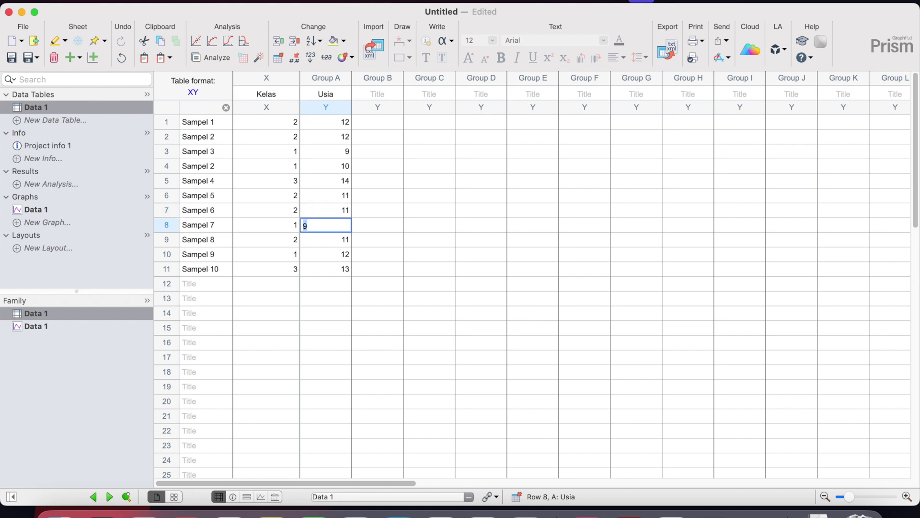
{"action": "type", "text": "8"}
{"action": "key", "text": "Return"}
{"action": "type", "text": "1"}
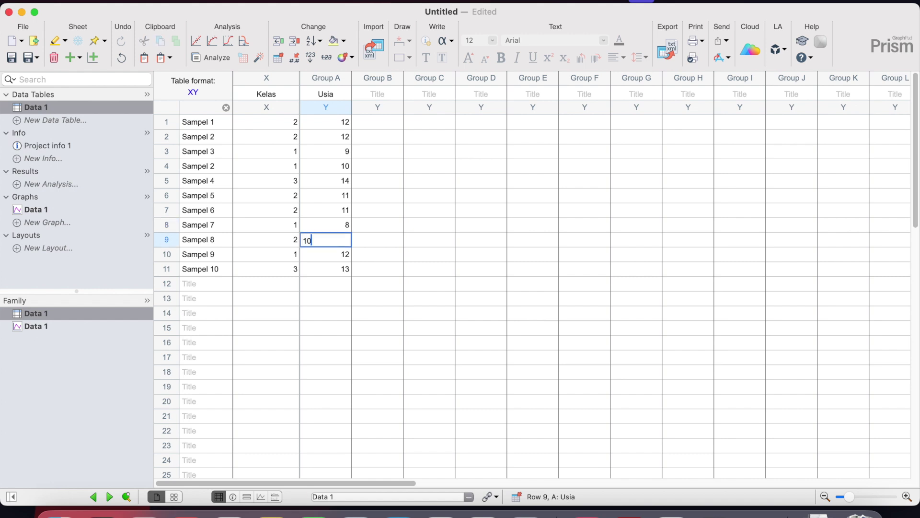
{"action": "key", "text": "Return"}
{"action": "type", "text": "8"}
{"action": "key", "text": "Return"}
{"action": "type", "text": "1"}
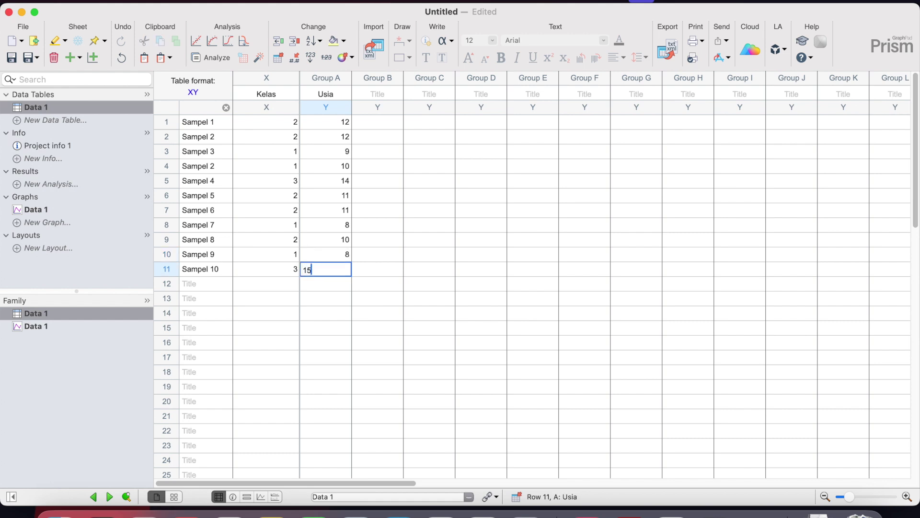
{"action": "type", "text": "5"}
{"action": "key", "text": "Return"}
- Preview the XY graph types for the Data 1 graph, including connecting lines, spikes and area fill, and keep Points only
{"action": "left_click", "coordinate": [77, 210]}
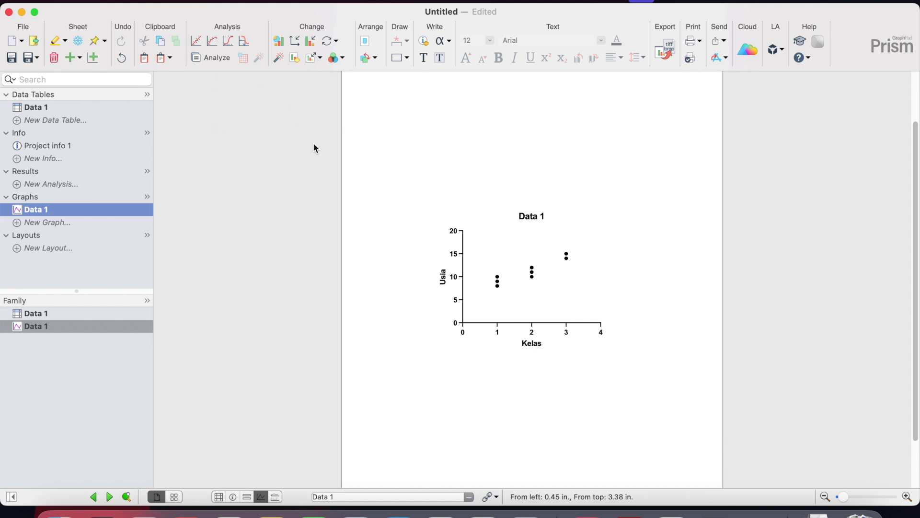
{"action": "left_click", "coordinate": [278, 44]}
{"action": "left_click", "coordinate": [373, 106]}
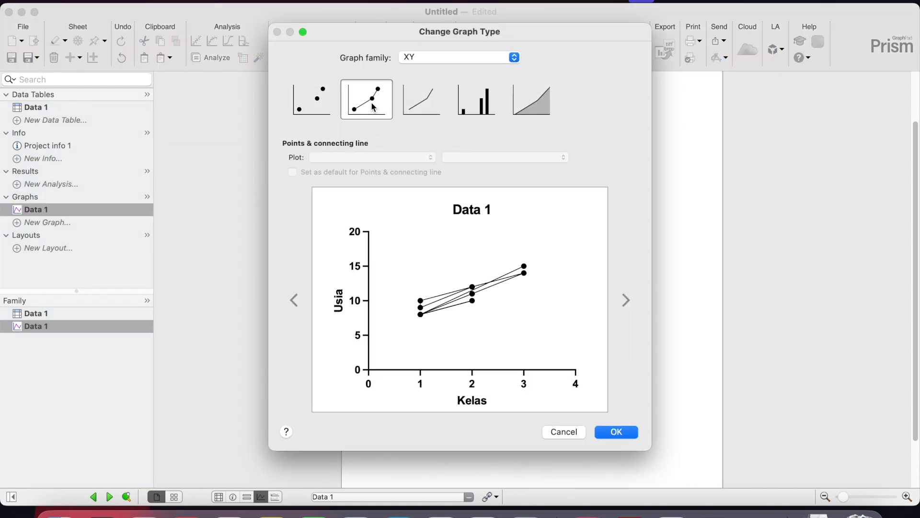
{"action": "left_click", "coordinate": [428, 114]}
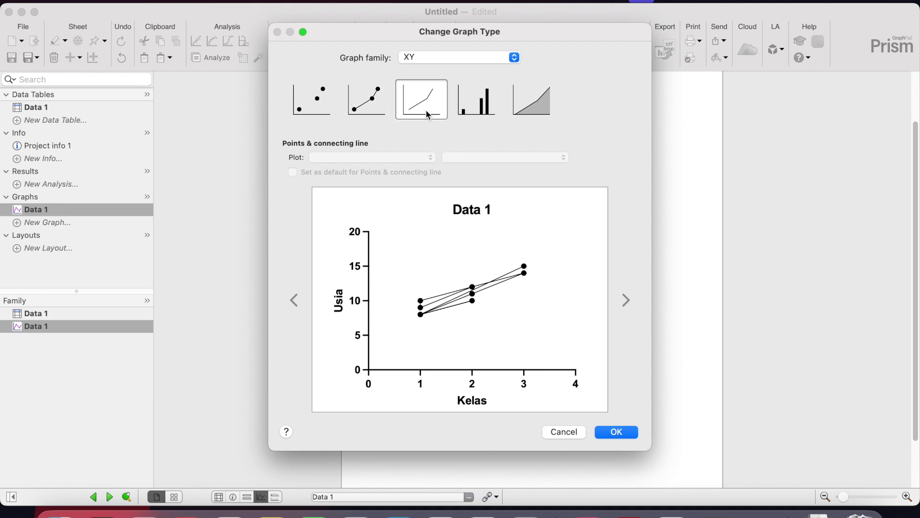
{"action": "left_click", "coordinate": [479, 119]}
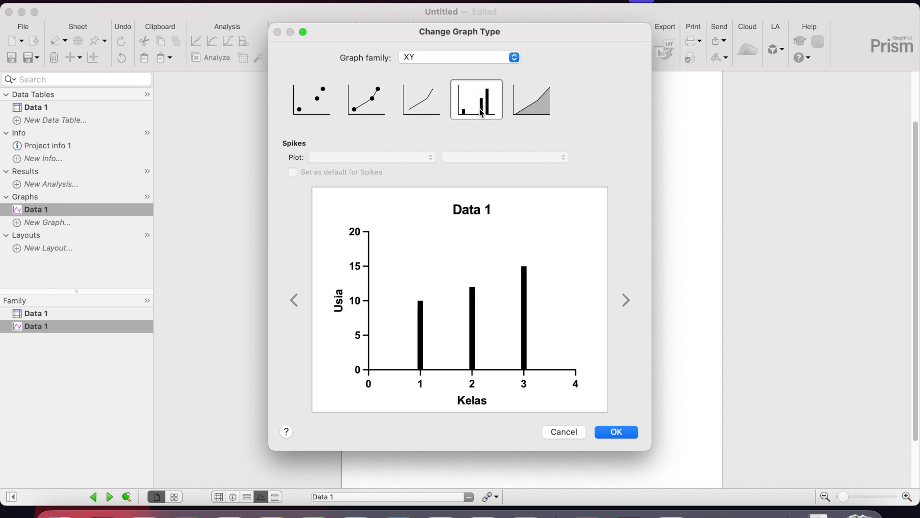
{"action": "left_click", "coordinate": [538, 102]}
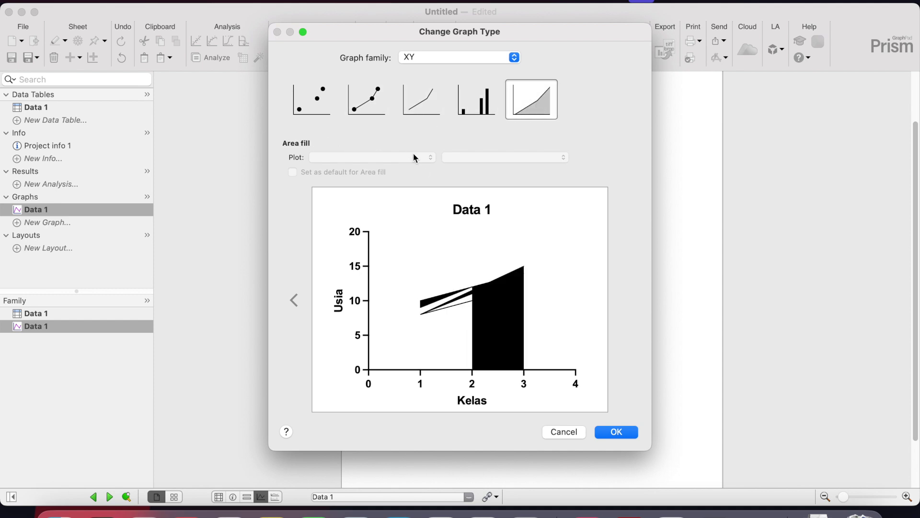
{"action": "left_click", "coordinate": [310, 108]}
{"action": "left_click", "coordinate": [515, 58]}
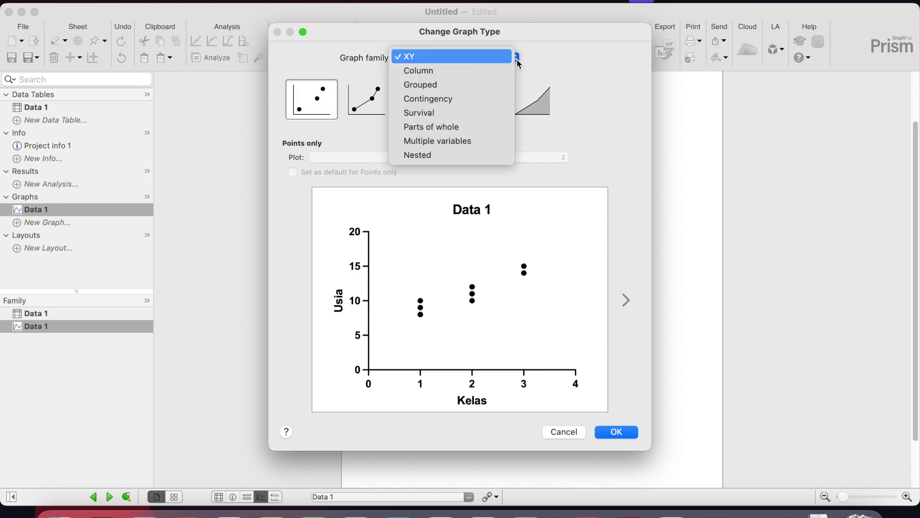
{"action": "left_click", "coordinate": [557, 68]}
{"action": "left_click", "coordinate": [622, 433]}
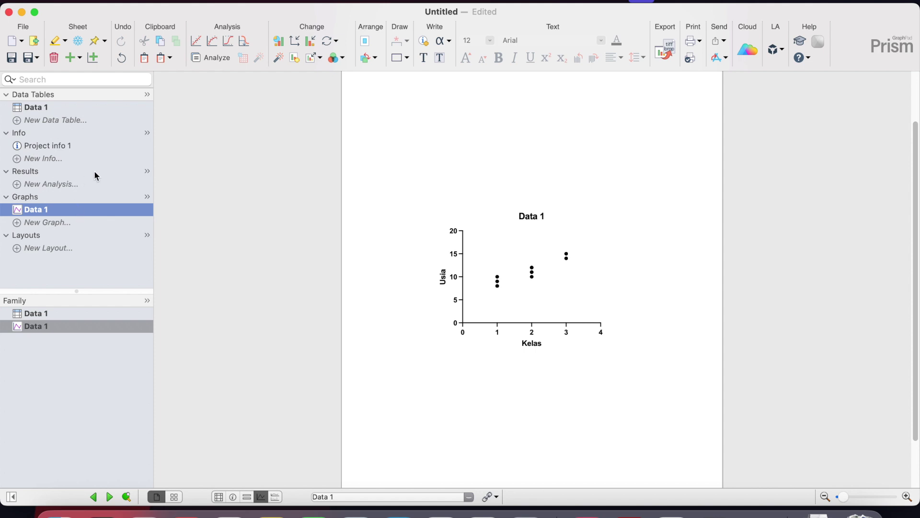
- Run a simple linear regression on Data 1, showing the 95% confidence bands of the best-fit line
{"action": "left_click", "coordinate": [205, 58]}
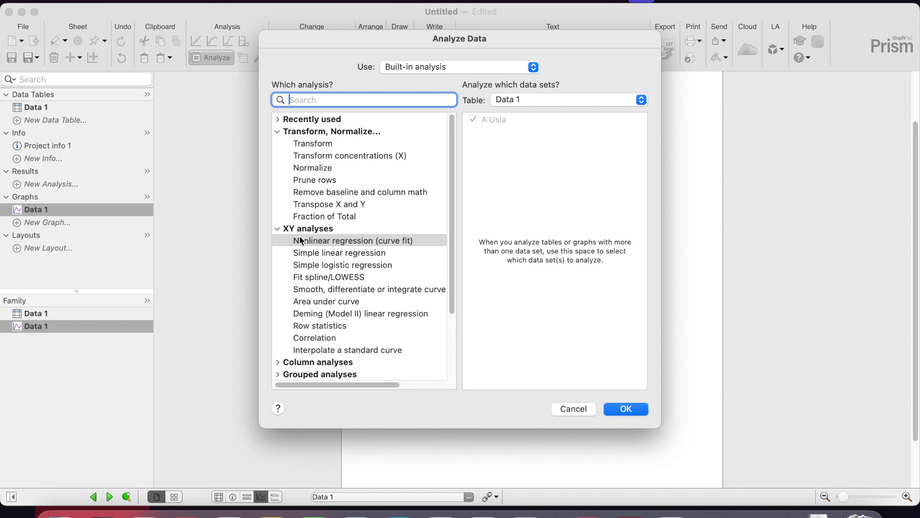
{"action": "left_click", "coordinate": [339, 255]}
{"action": "left_click", "coordinate": [627, 410]}
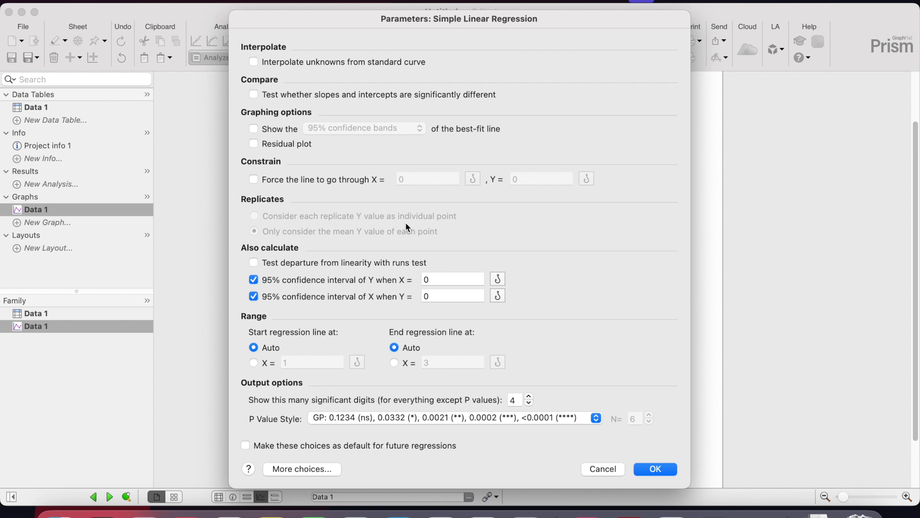
{"action": "left_click", "coordinate": [275, 131]}
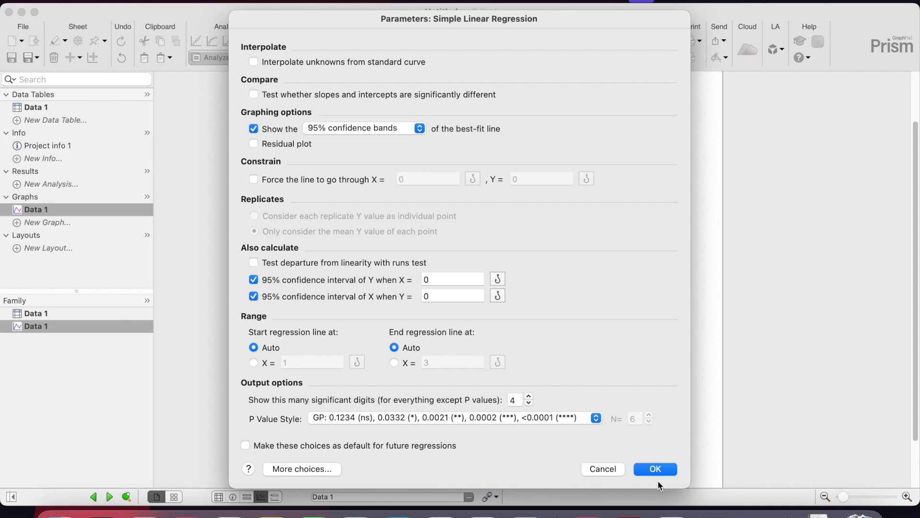
{"action": "left_click", "coordinate": [668, 470]}
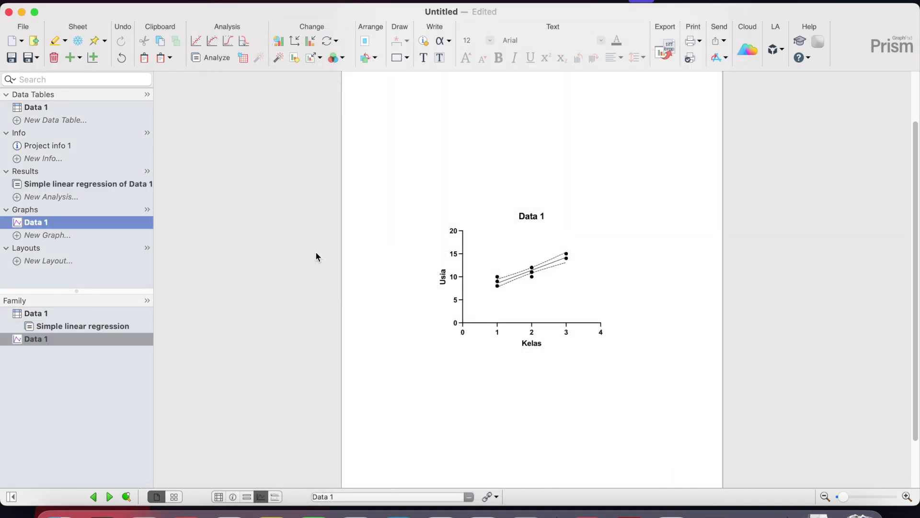
- Review the tabular results of the simple linear regression, from best-fit values to the slope significance and equation
{"action": "left_click", "coordinate": [72, 185]}
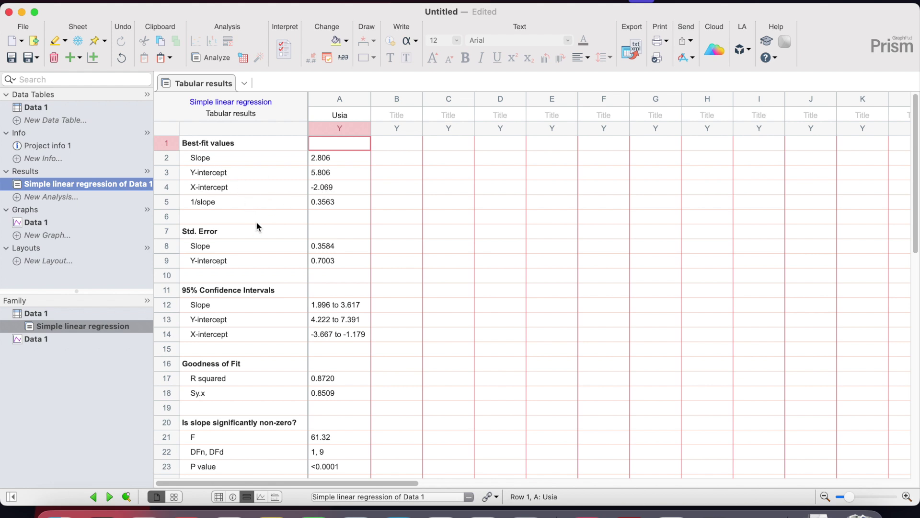
{"action": "scroll", "coordinate": [267, 298], "scroll_direction": "down", "scroll_amount": 5}
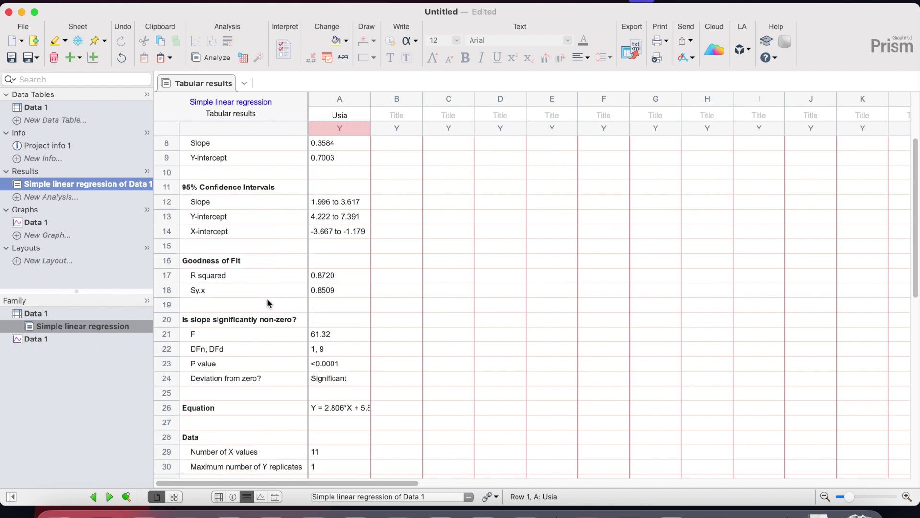
{"action": "scroll", "coordinate": [266, 298], "scroll_direction": "down", "scroll_amount": 4}
{"action": "scroll", "coordinate": [266, 298], "scroll_direction": "up", "scroll_amount": 3}
{"action": "scroll", "coordinate": [267, 298], "scroll_direction": "up", "scroll_amount": 5}
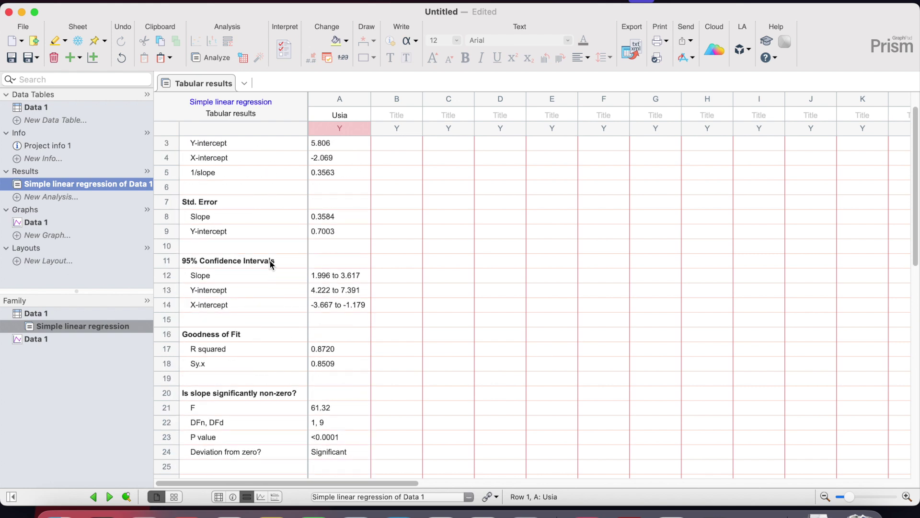
{"action": "scroll", "coordinate": [290, 253], "scroll_direction": "up", "scroll_amount": 2}
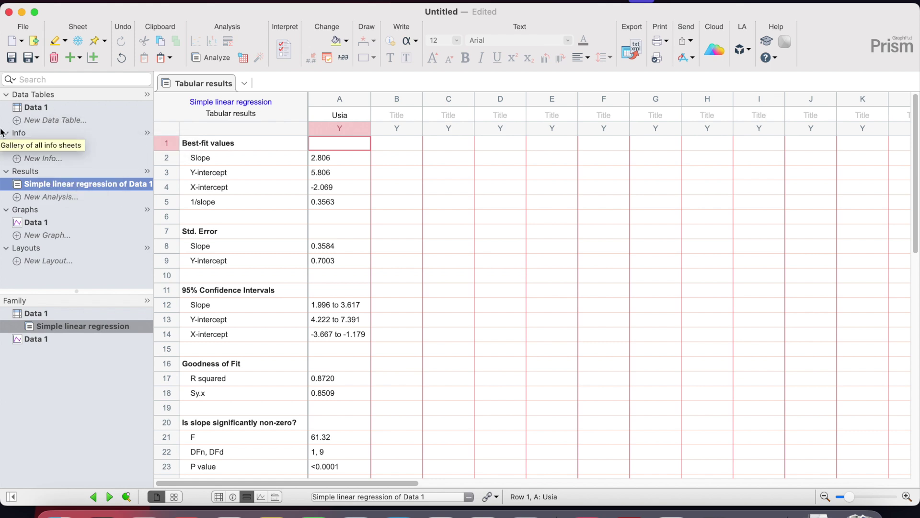
- Create a new Column data table for entering replicate values stacked into columns
{"action": "left_click", "coordinate": [45, 120]}
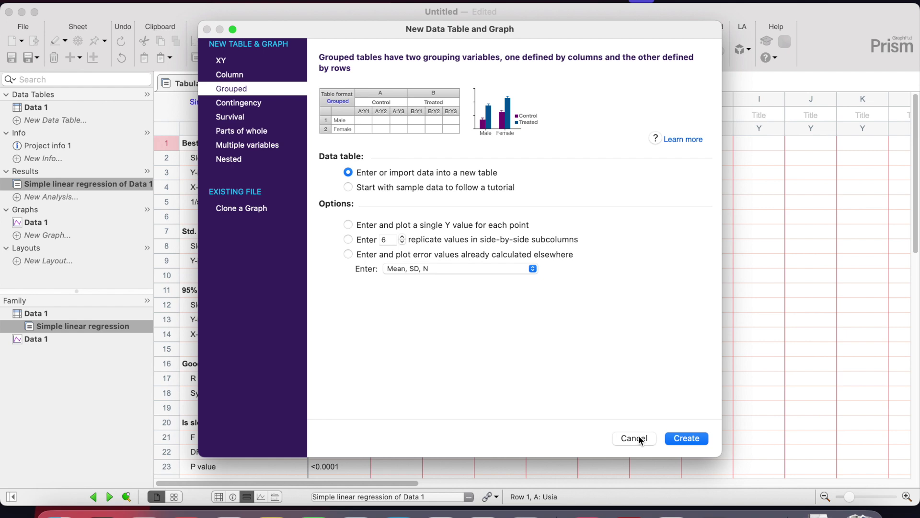
{"action": "left_click", "coordinate": [634, 438]}
{"action": "left_click", "coordinate": [47, 120]}
{"action": "left_click", "coordinate": [240, 77]}
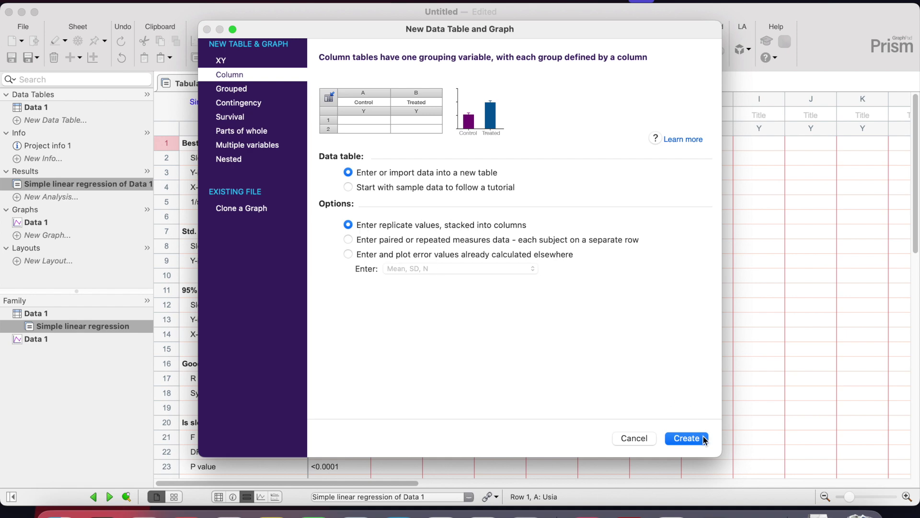
{"action": "left_click", "coordinate": [689, 439]}
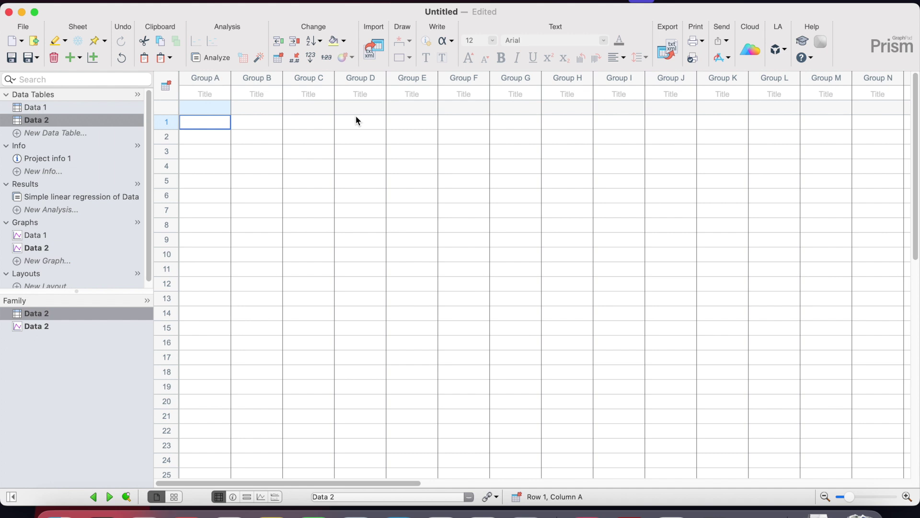
- In the Data 2 table, title the Group A column Control and the Group B column Treated
{"action": "left_click", "coordinate": [215, 93]}
{"action": "type", "text": "Control"}
{"action": "left_click", "coordinate": [271, 92]}
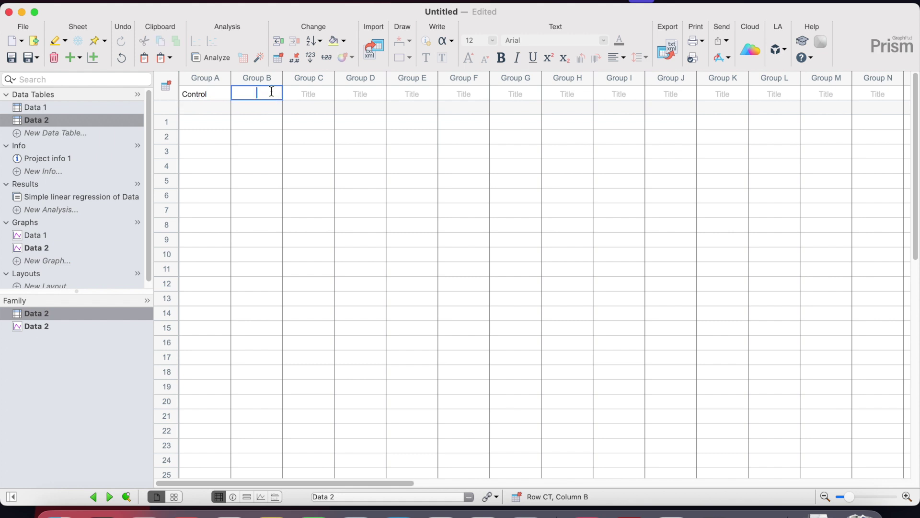
{"action": "type", "text": "Treated+"}
{"action": "key", "text": "BackSpace"}
{"action": "key", "text": "Return"}
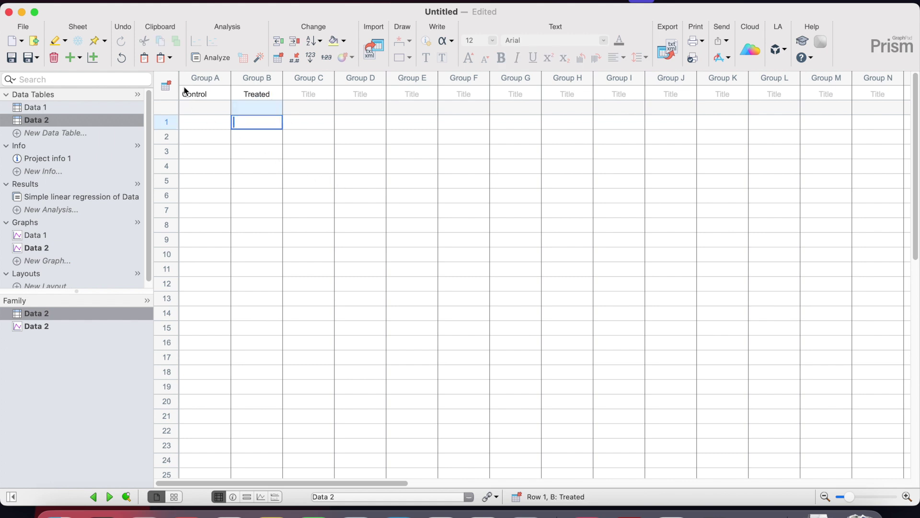
- Reveal the row title column of the Data 2 table and enter four people's first names in rows 1 to 4
{"action": "left_click_drag", "start_coordinate": [178, 79], "coordinate": [238, 80]}
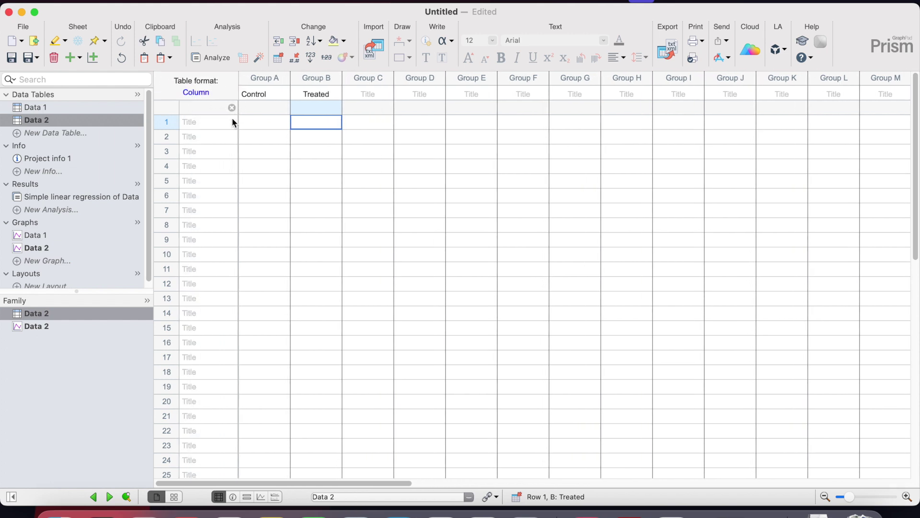
{"action": "left_click", "coordinate": [217, 123]}
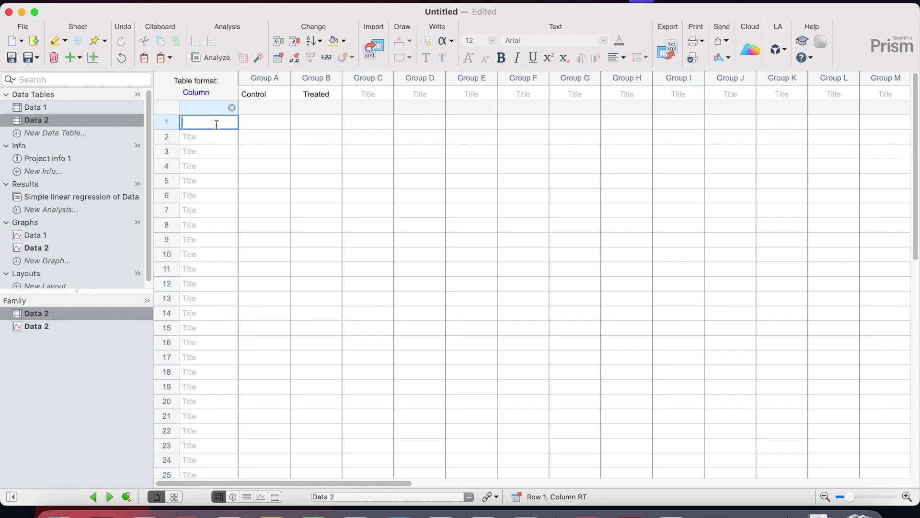
{"action": "type", "text": "joko"}
{"action": "key", "text": "Return"}
{"action": "type", "text": "Budi"}
{"action": "key", "text": "Return"}
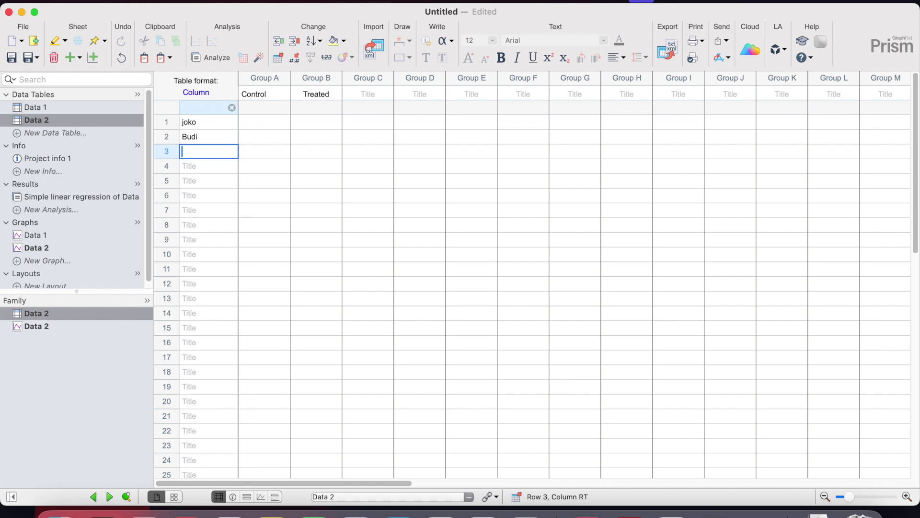
{"action": "type", "text": "Agus"}
{"action": "key", "text": "Return"}
{"action": "type", "text": "Putri"}
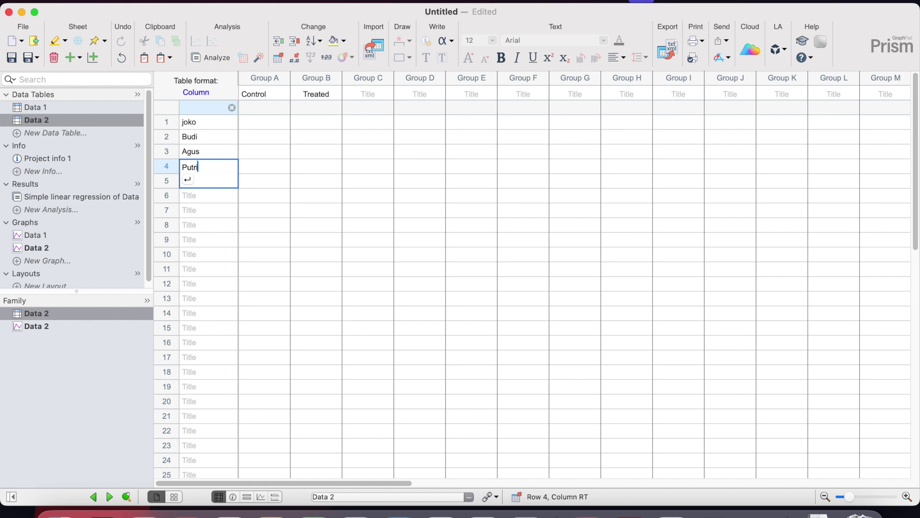
{"action": "key", "text": "Return"}
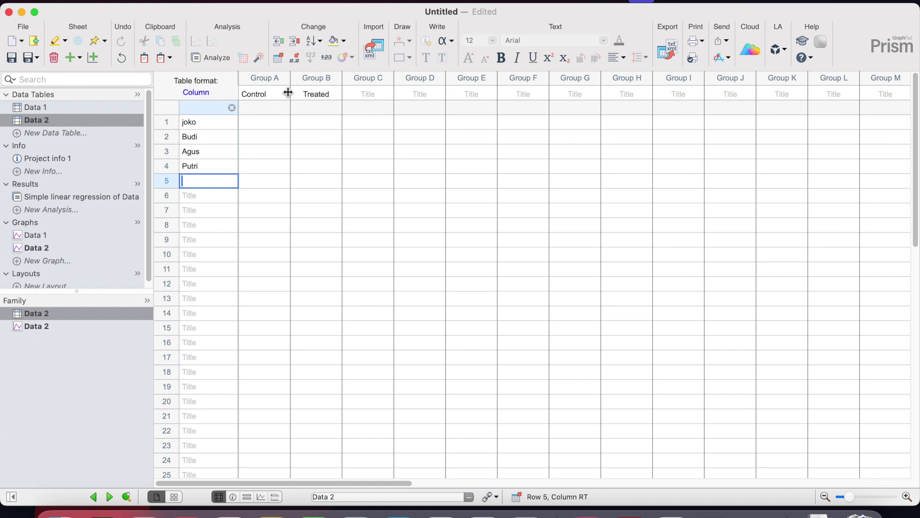
- Center-align the Control and Treated column titles in the Data 2 table
{"action": "left_click_drag", "start_coordinate": [277, 96], "coordinate": [315, 94]}
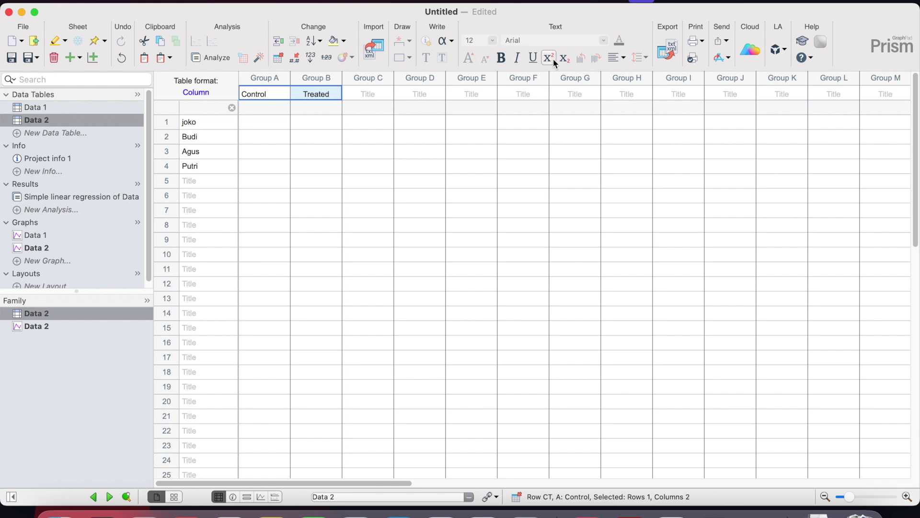
{"action": "left_click", "coordinate": [613, 60]}
{"action": "left_click", "coordinate": [624, 58]}
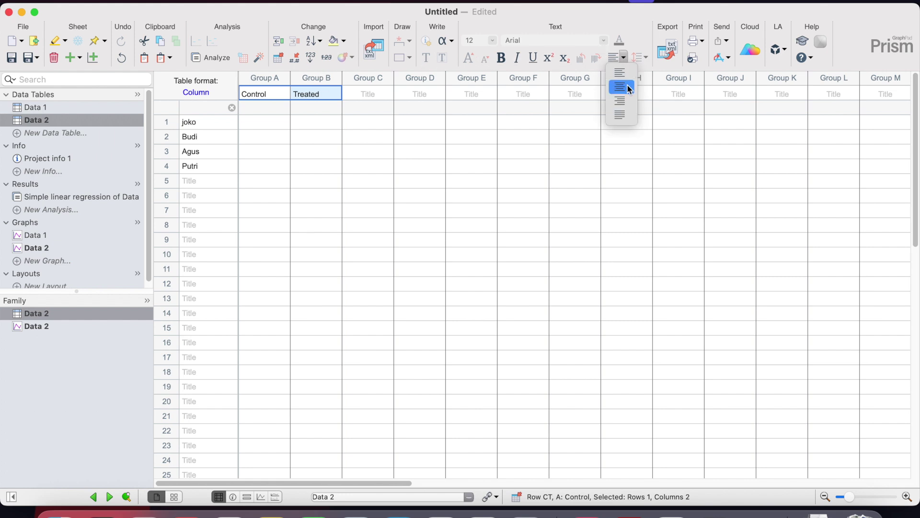
{"action": "left_click", "coordinate": [629, 89]}
- Enter 110, 120, 130 and 140 in rows 1 to 4 of the Control column
{"action": "left_click", "coordinate": [269, 118]}
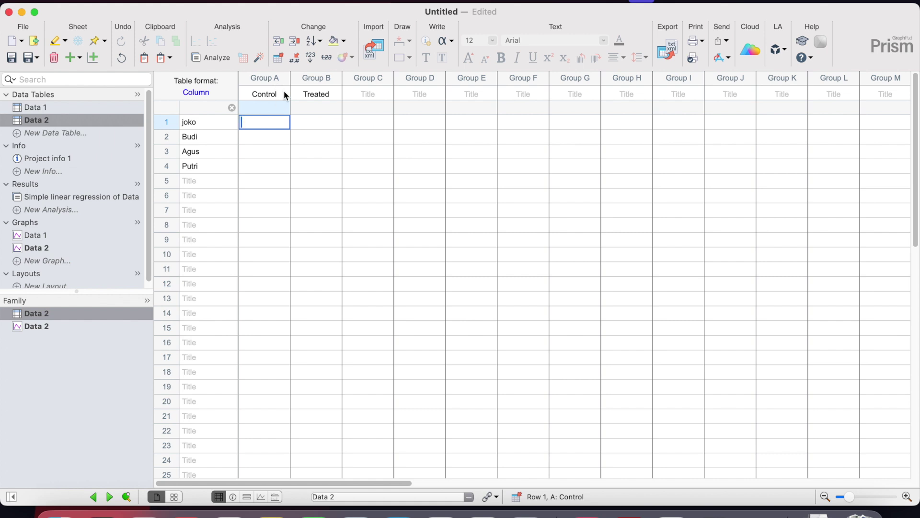
{"action": "type", "text": "110"}
{"action": "key", "text": "Return"}
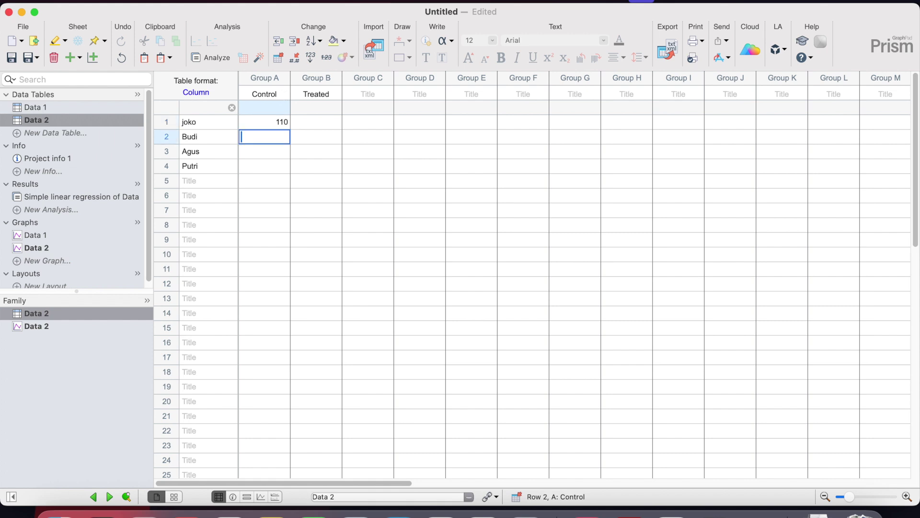
{"action": "type", "text": "120"}
{"action": "key", "text": "Return"}
{"action": "type", "text": "130"}
{"action": "key", "text": "Return"}
{"action": "type", "text": "140"}
{"action": "left_click", "coordinate": [408, 97]}
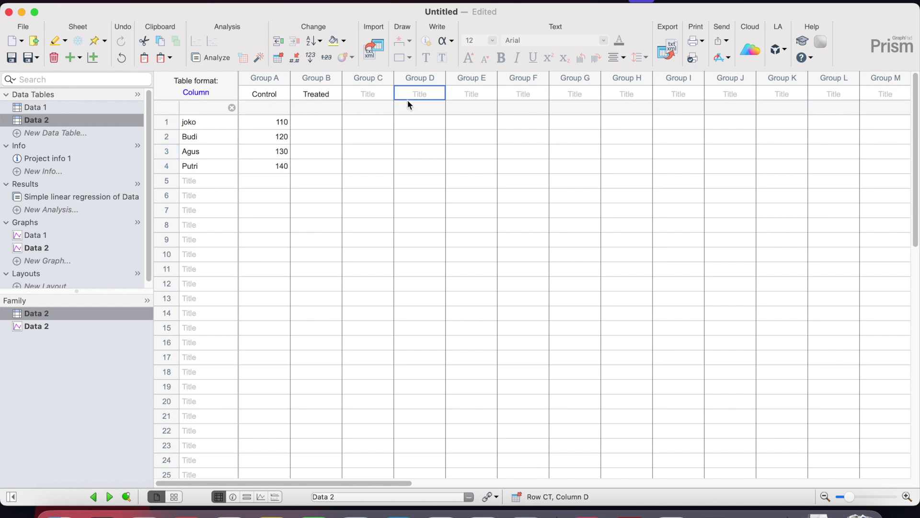
- Enter 90 in row 1 of the Treated column
{"action": "left_click", "coordinate": [323, 125]}
{"action": "left_click", "coordinate": [323, 122]}
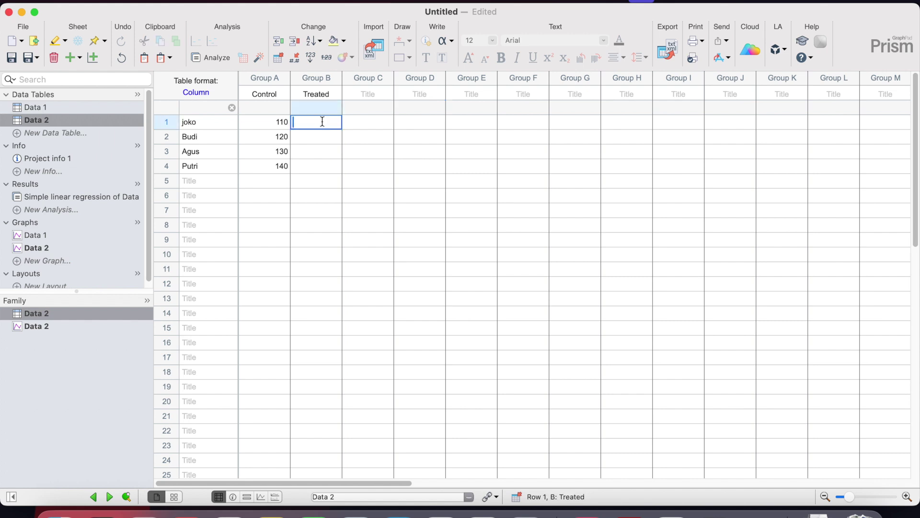
{"action": "type", "text": "90"}
- Change the Control values in rows 1 and 2 to 130 and 140
{"action": "double_click", "coordinate": [278, 121]}
{"action": "type", "text": "130"}
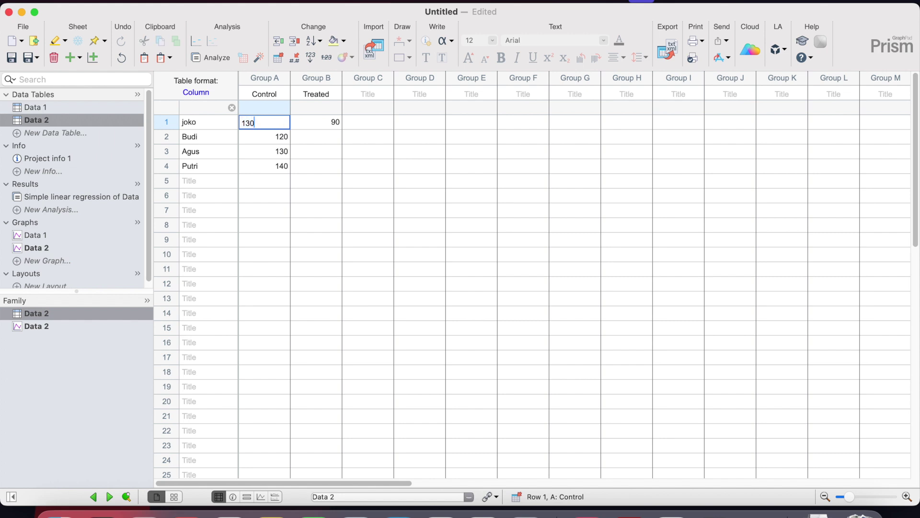
{"action": "key", "text": "Return"}
{"action": "type", "text": "140"}
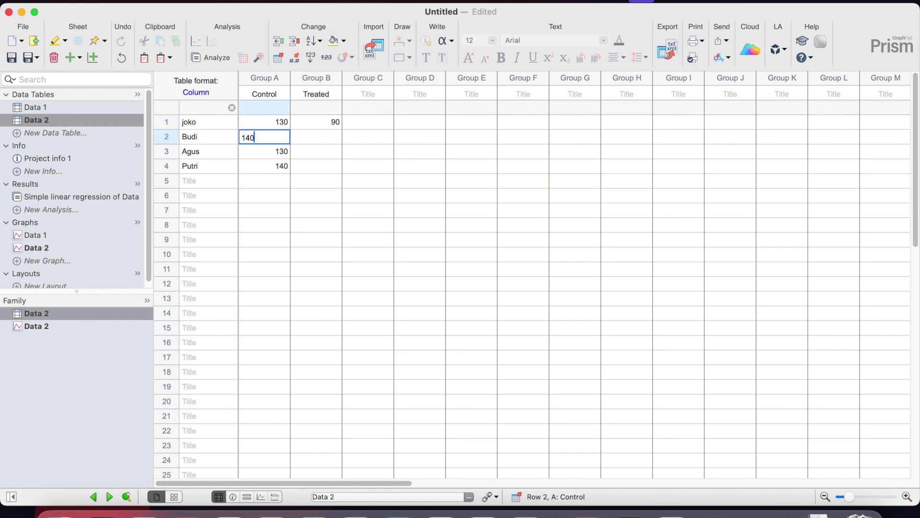
{"action": "key", "text": "Return"}
- Fill rows 1 to 4 of the Treated column with 110, 90, 100 and 95
{"action": "left_click", "coordinate": [338, 122]}
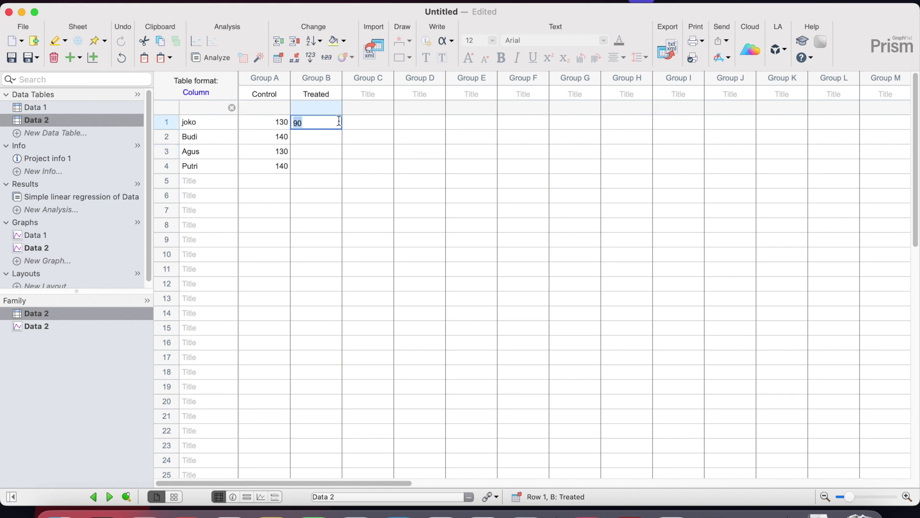
{"action": "type", "text": "110"}
{"action": "key", "text": "Return"}
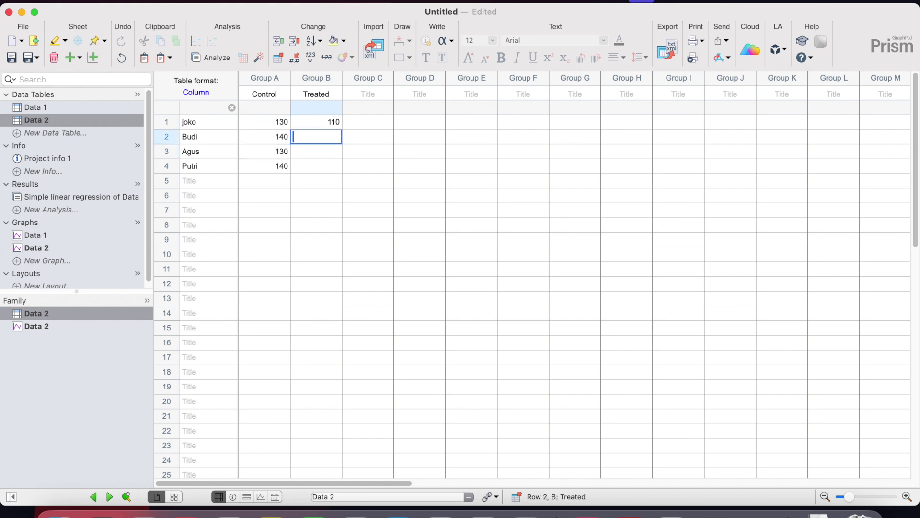
{"action": "type", "text": "90"}
{"action": "key", "text": "Return"}
{"action": "type", "text": "100"}
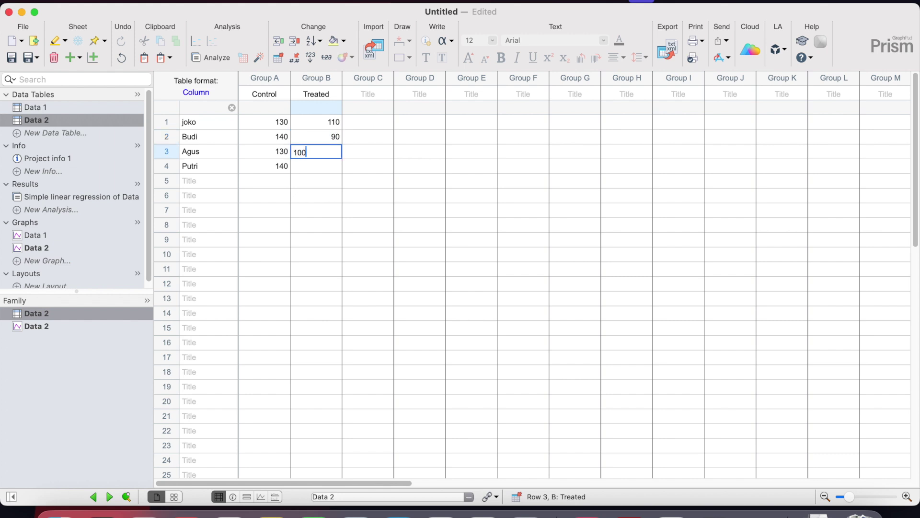
{"action": "key", "text": "Return"}
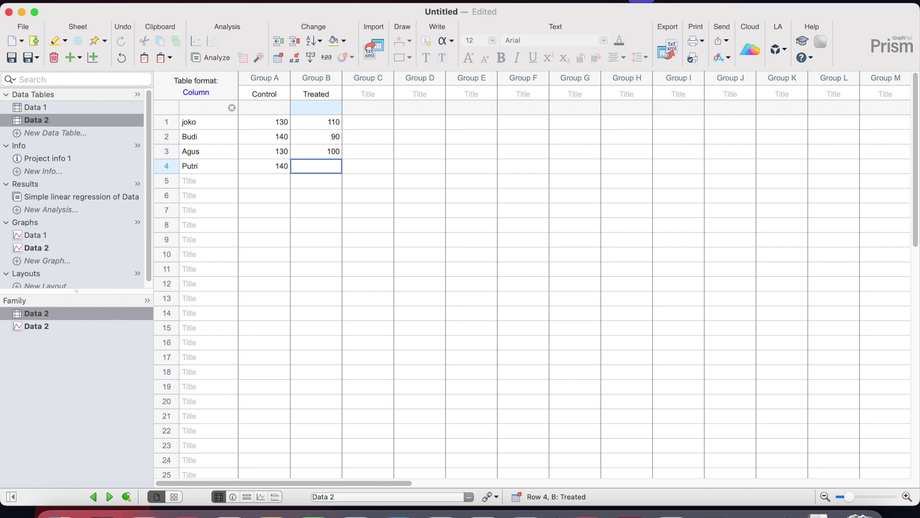
{"action": "type", "text": "95"}
{"action": "key", "text": "Return"}
{"action": "left_click", "coordinate": [459, 240]}
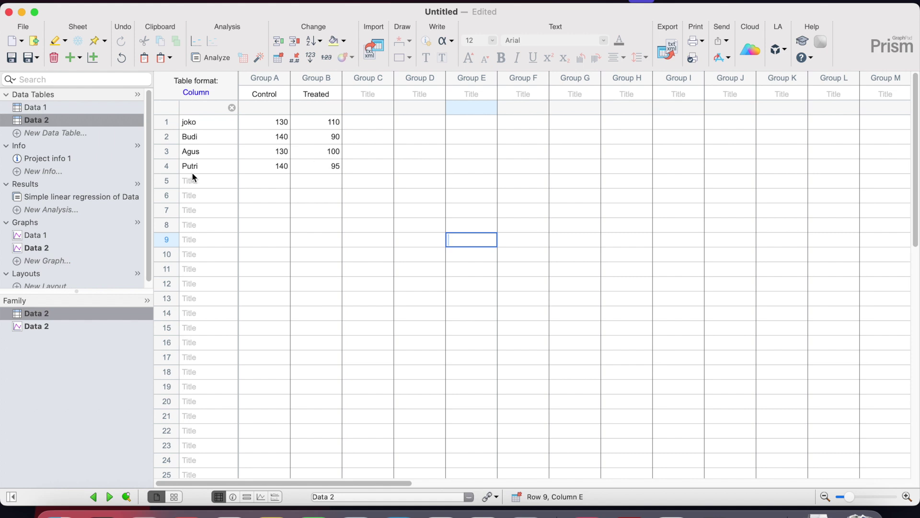
- Create the Data 2 graph as a mean/median & error column bar graph plotting Mean with SD
{"action": "left_click", "coordinate": [37, 247]}
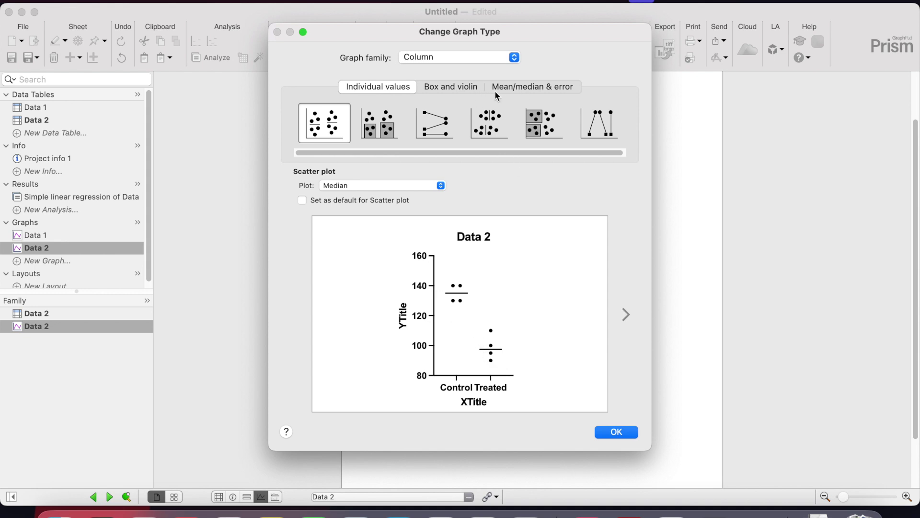
{"action": "left_click", "coordinate": [543, 86]}
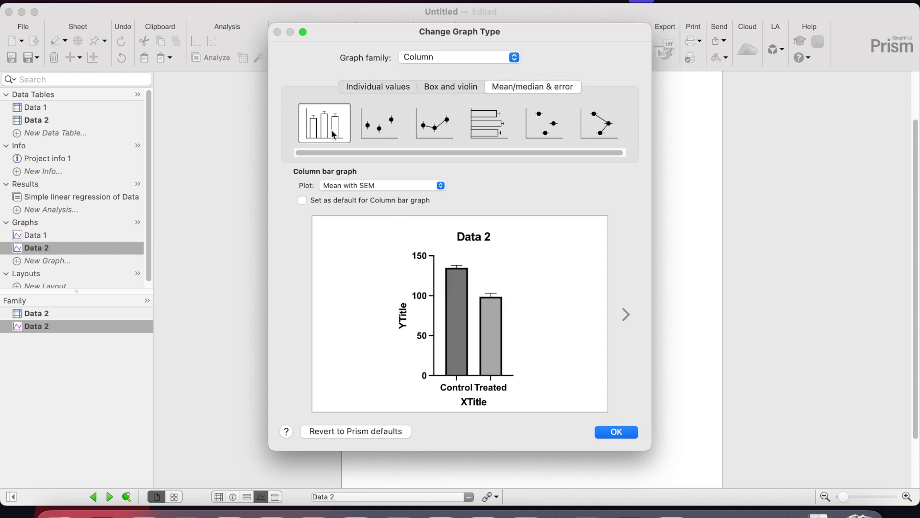
{"action": "left_click", "coordinate": [432, 186]}
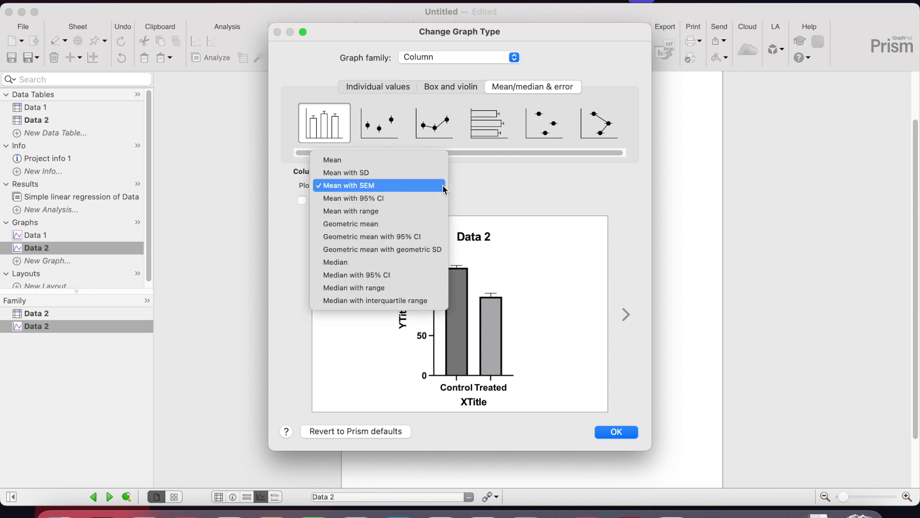
{"action": "left_click", "coordinate": [366, 174]}
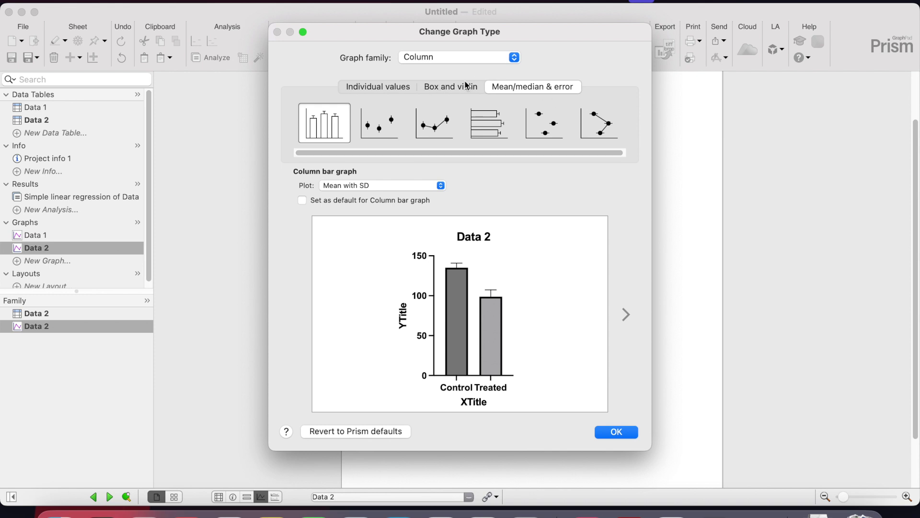
{"action": "left_click", "coordinate": [617, 432]}
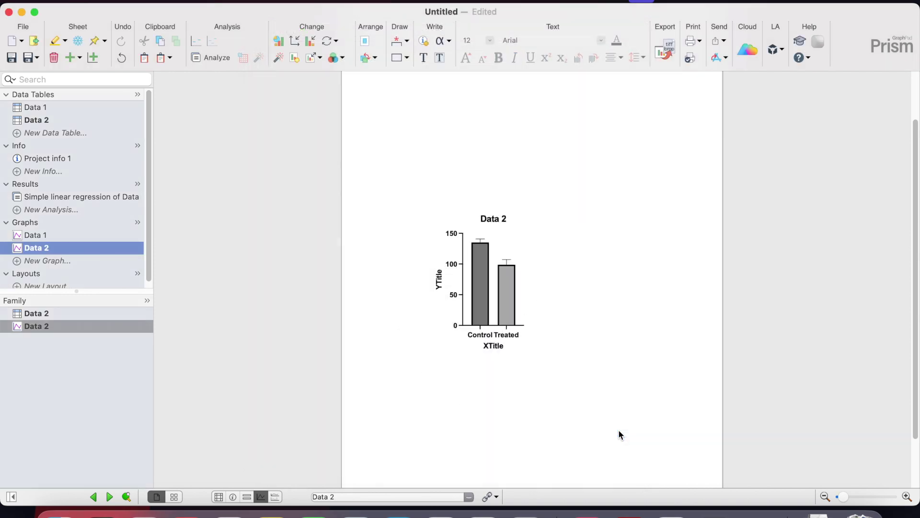
- Widen the Data 2 graph by lengthening its X axis, and fill the Control bar with red
{"action": "left_click", "coordinate": [509, 330]}
{"action": "left_click_drag", "start_coordinate": [527, 326], "coordinate": [564, 326]}
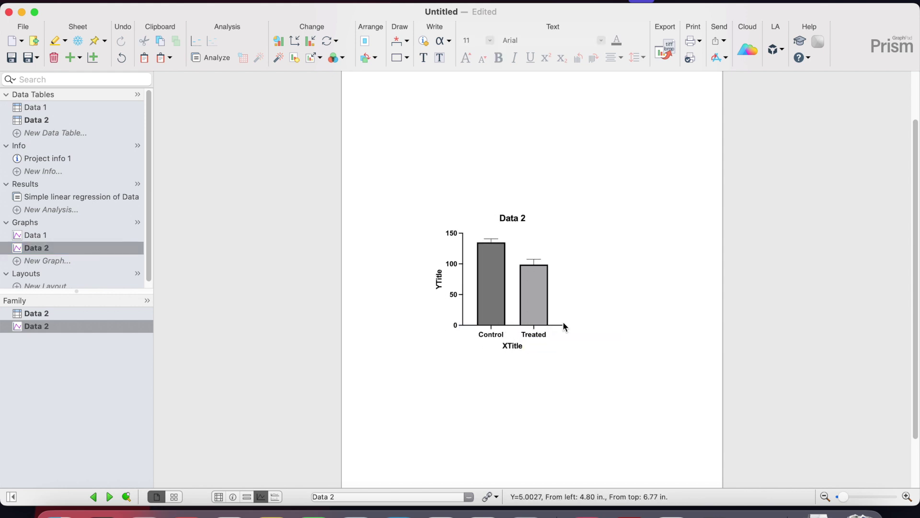
{"action": "double_click", "coordinate": [499, 286]}
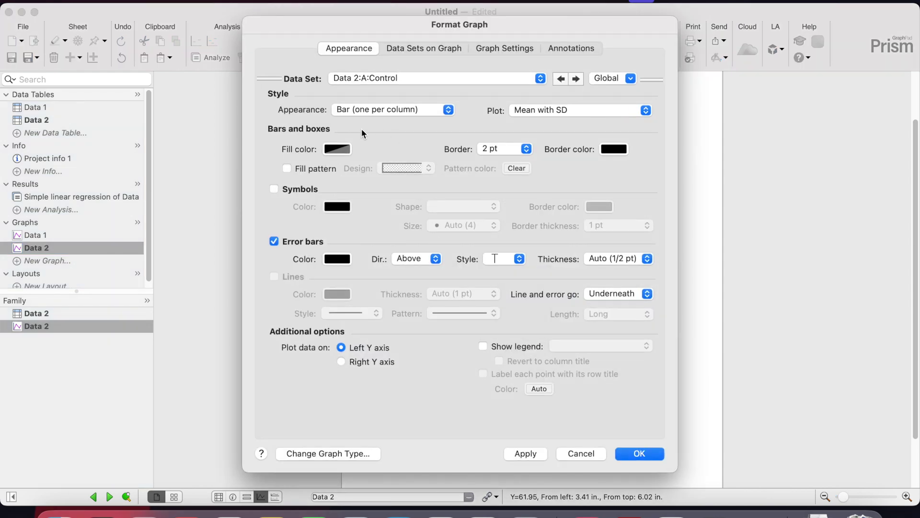
{"action": "left_click", "coordinate": [337, 149]}
{"action": "left_click", "coordinate": [353, 288]}
{"action": "left_click", "coordinate": [638, 453]}
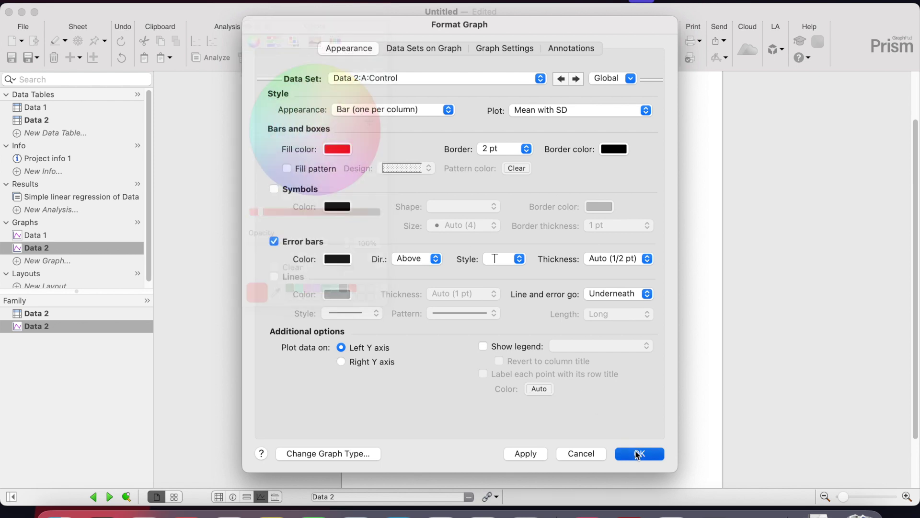
- Fill the Treated bar with turquoise green
{"action": "double_click", "coordinate": [533, 298]}
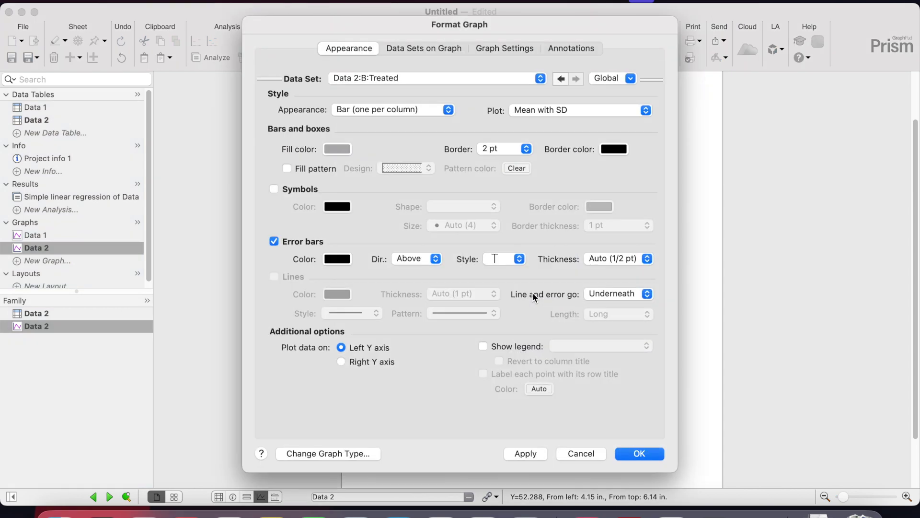
{"action": "left_click", "coordinate": [341, 153]}
{"action": "left_click", "coordinate": [336, 289]}
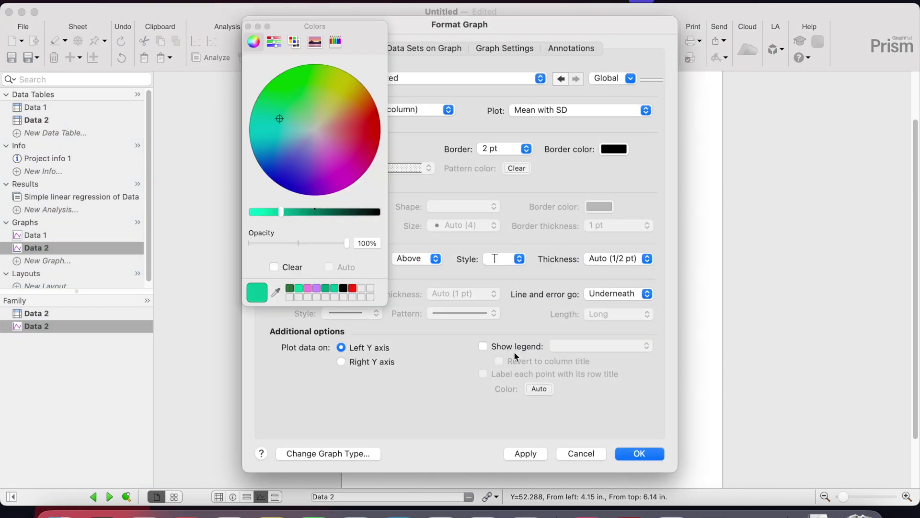
{"action": "left_click", "coordinate": [639, 453]}
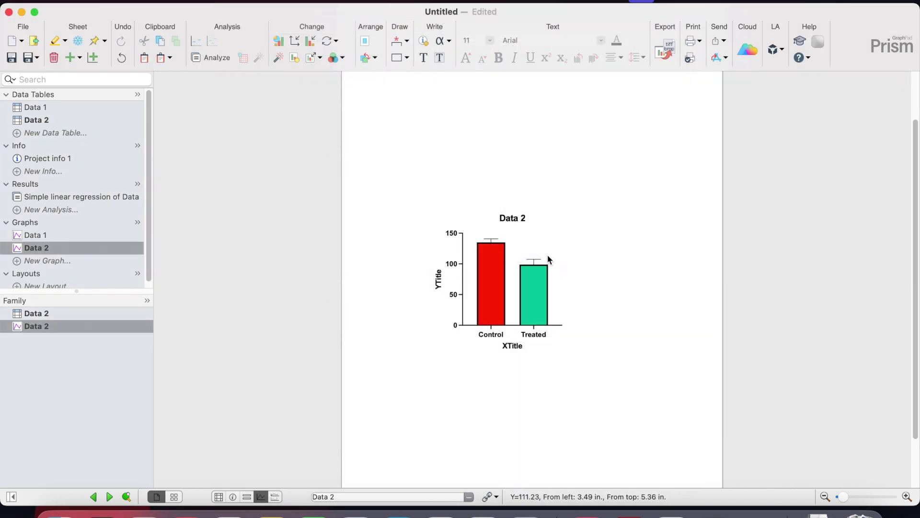
- Title the graph's Y axis Tekanan Darah and its X axis Group
{"action": "double_click", "coordinate": [439, 283]}
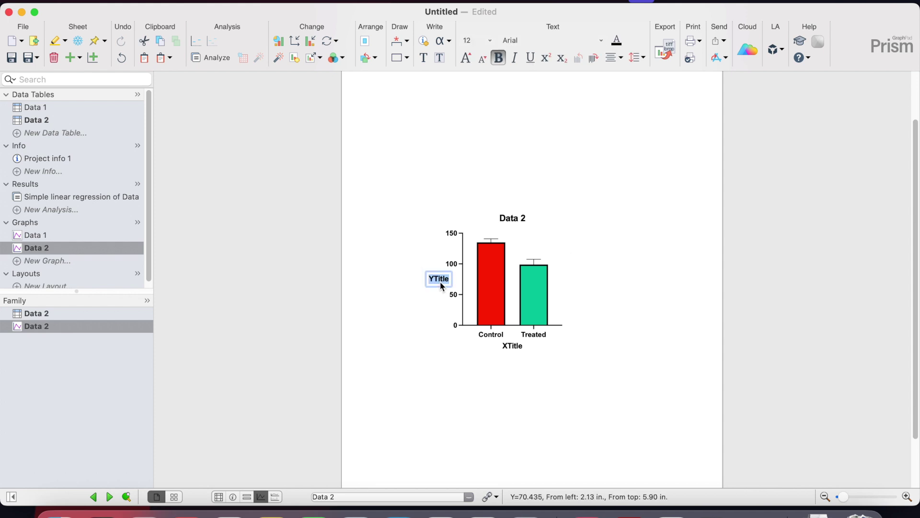
{"action": "type", "text": "kanan Darah"}
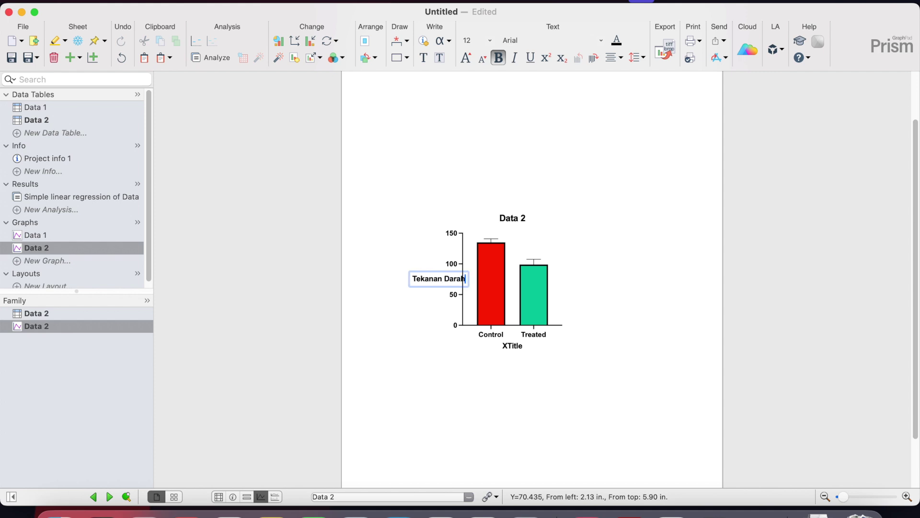
{"action": "key", "text": "Return"}
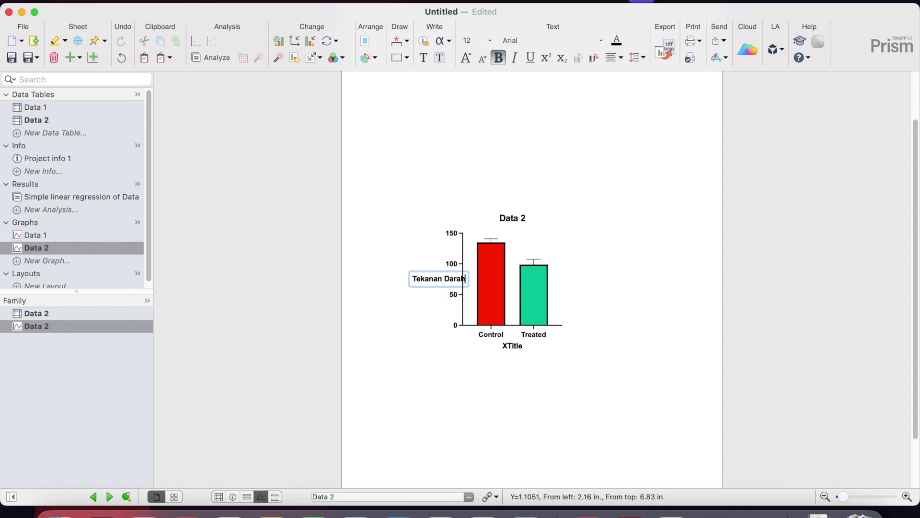
{"action": "double_click", "coordinate": [514, 346]}
{"action": "type", "text": "Grou"}
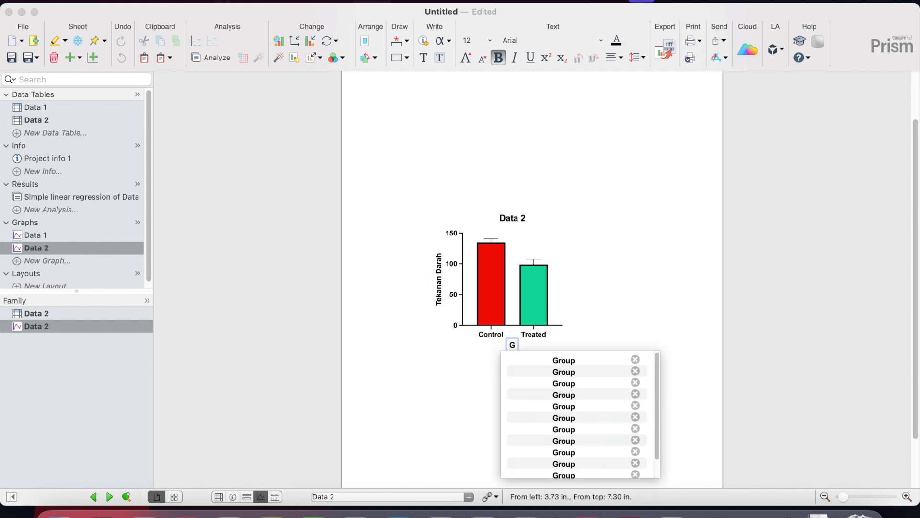
{"action": "left_click", "coordinate": [550, 363]}
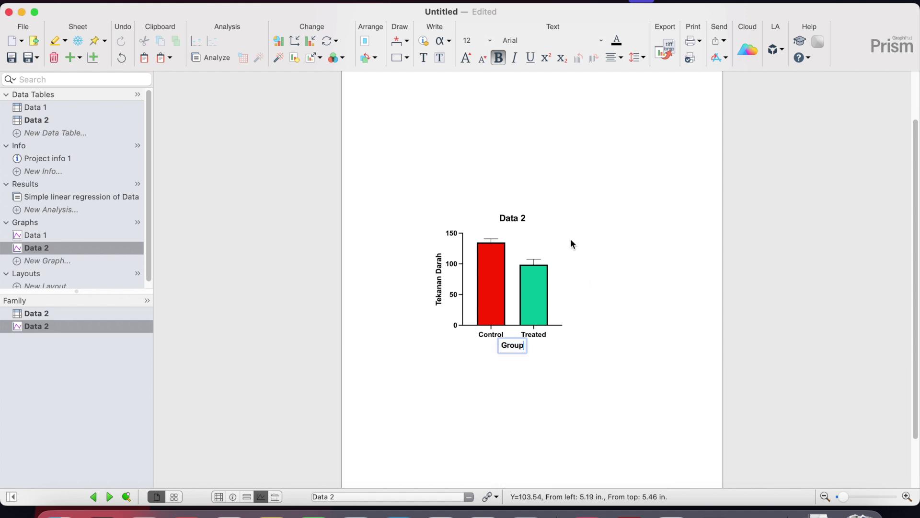
- Remove the main title Data 2 from above the bar graph
{"action": "double_click", "coordinate": [517, 223]}
{"action": "key", "text": "BackSpace"}
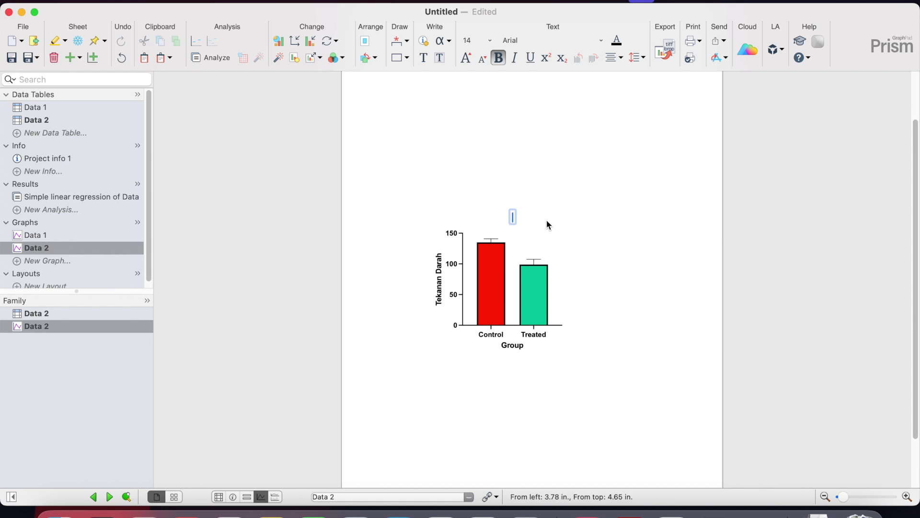
{"action": "left_click", "coordinate": [552, 206]}
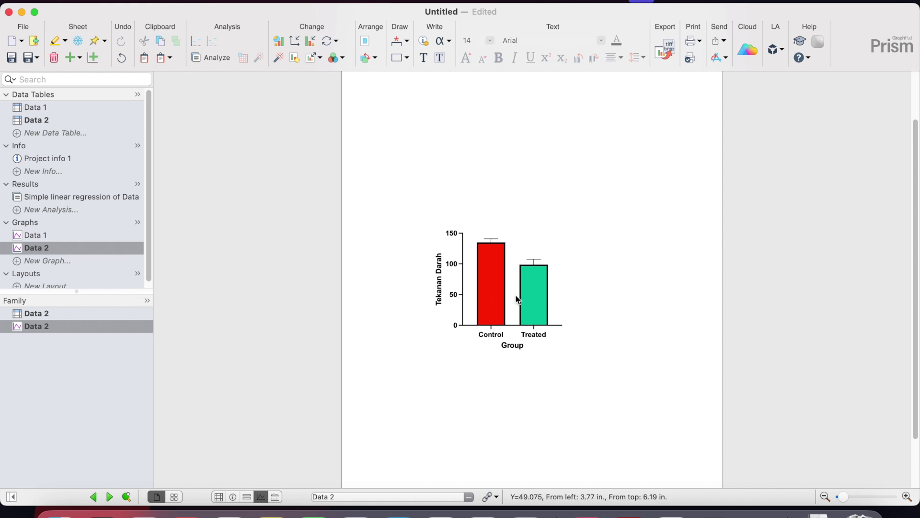
- Choose the t tests (and nonparametric tests) column analysis for the Control and Treated data sets and open its parameters
{"action": "mouse_move", "coordinate": [531, 301]}
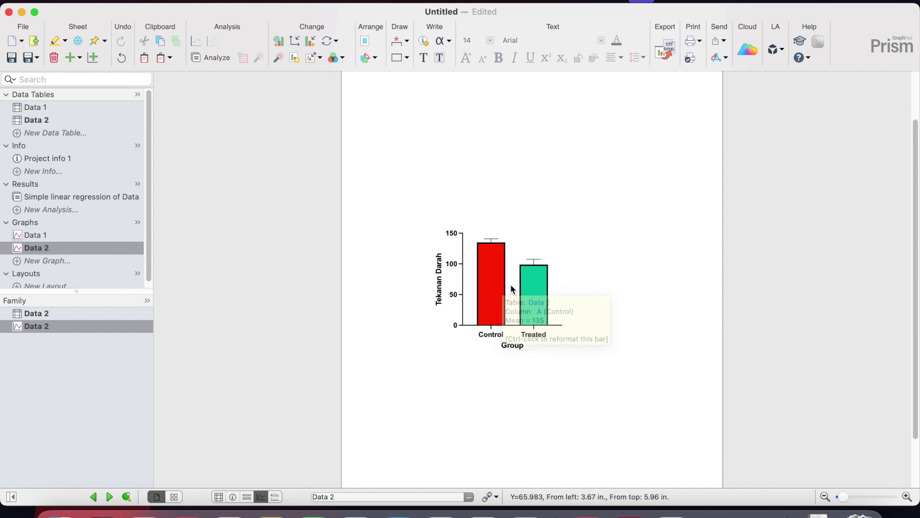
{"action": "left_click", "coordinate": [213, 56]}
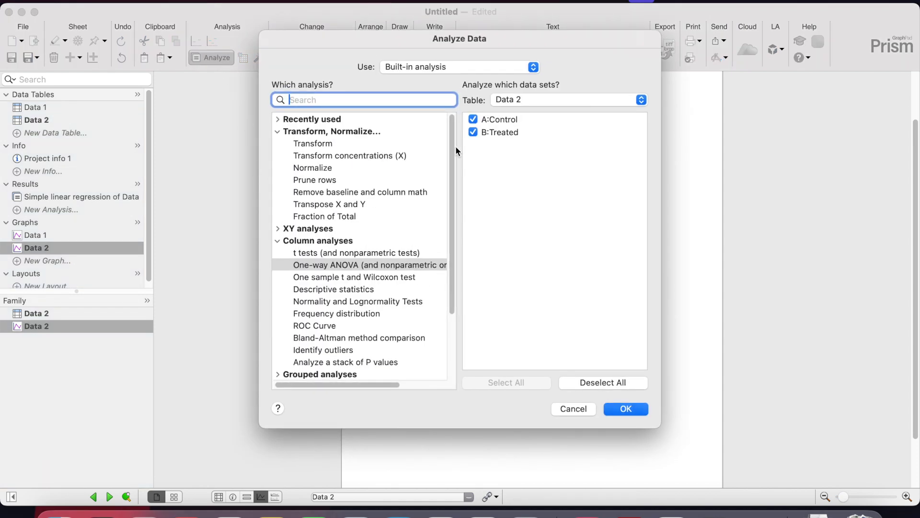
{"action": "left_click", "coordinate": [337, 253]}
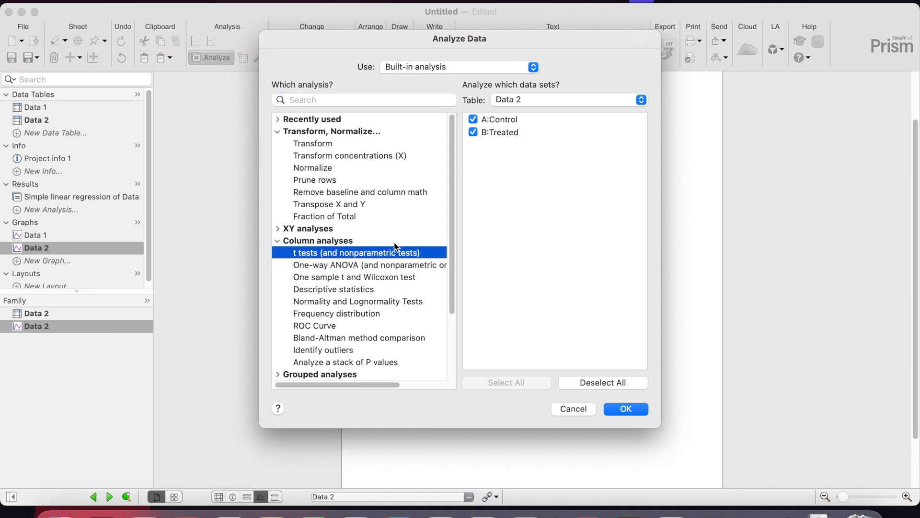
{"action": "left_click", "coordinate": [626, 408]}
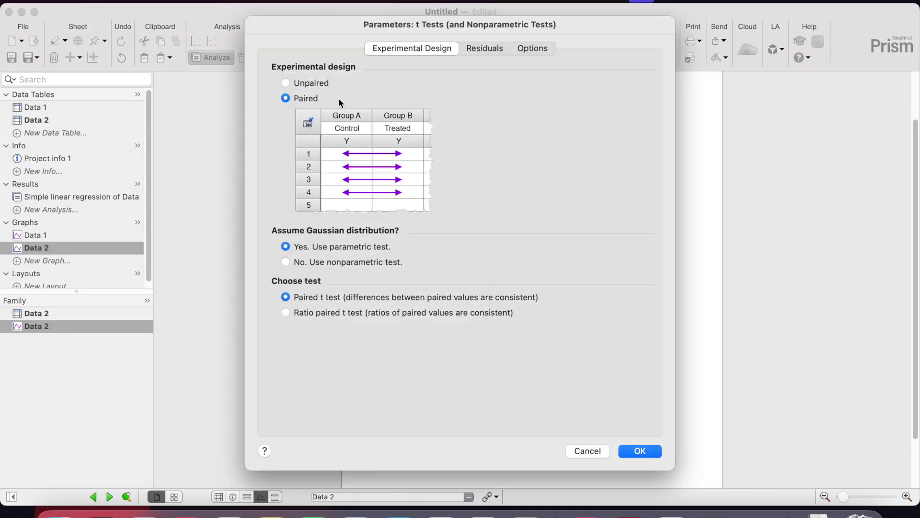
- Run an unpaired parametric t test assuming equal SDs, with a two-tailed P value and 95% confidence level
{"action": "left_click", "coordinate": [311, 85]}
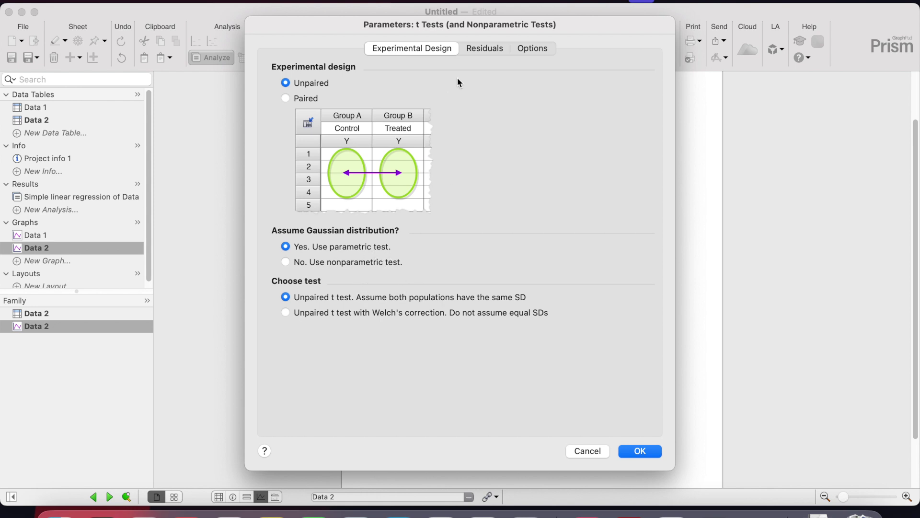
{"action": "left_click", "coordinate": [482, 49]}
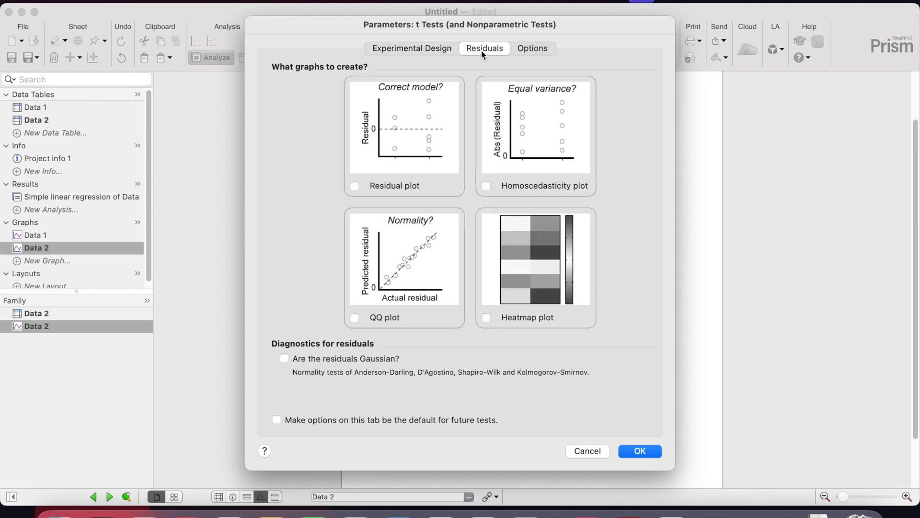
{"action": "left_click", "coordinate": [530, 54]}
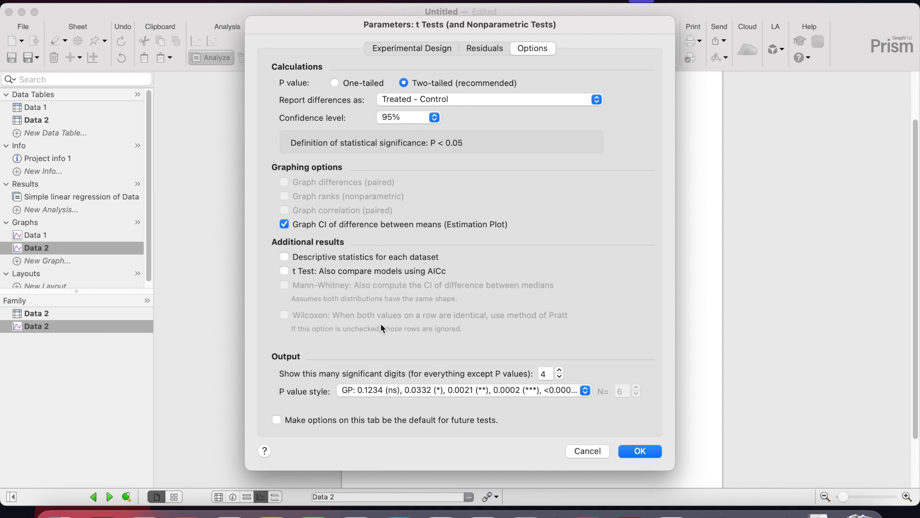
{"action": "left_click", "coordinate": [641, 451]}
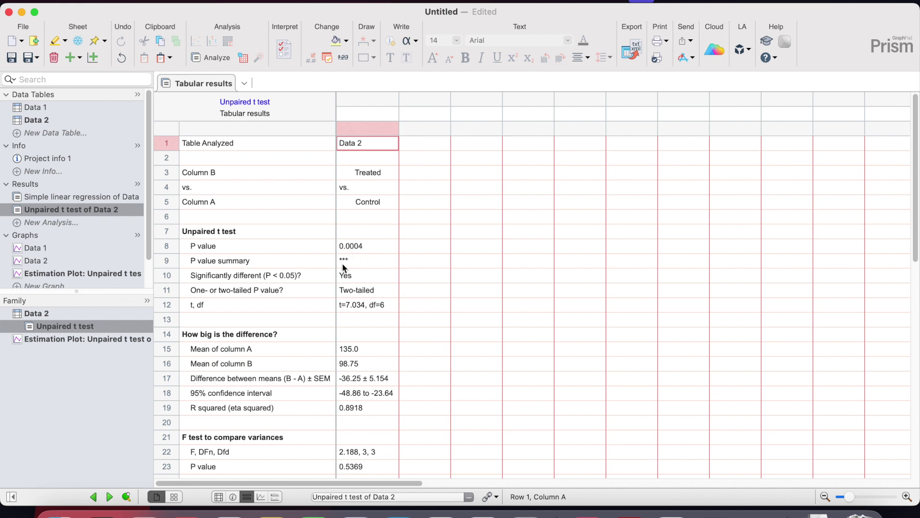
- Change the Estimation Plot to a column bar graph showing mean with SEM
{"action": "left_click", "coordinate": [65, 273]}
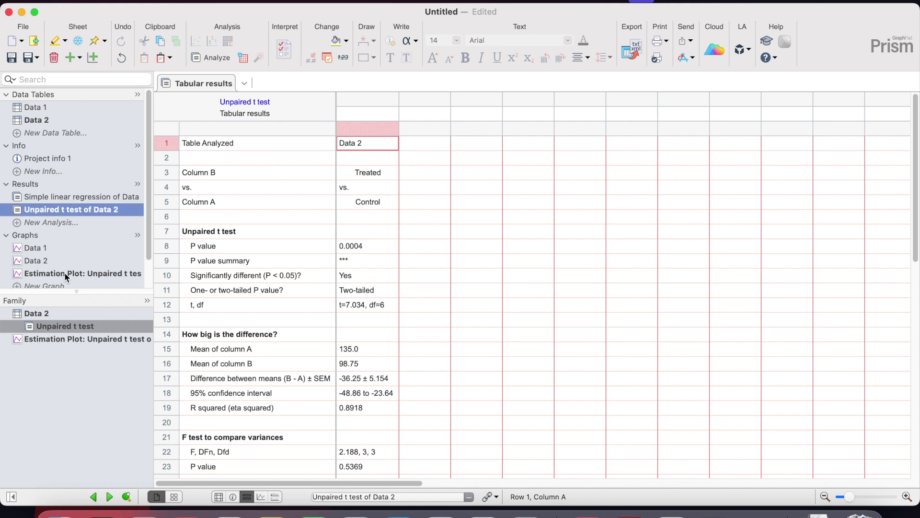
{"action": "scroll", "coordinate": [121, 253], "scroll_direction": "down", "scroll_amount": 2}
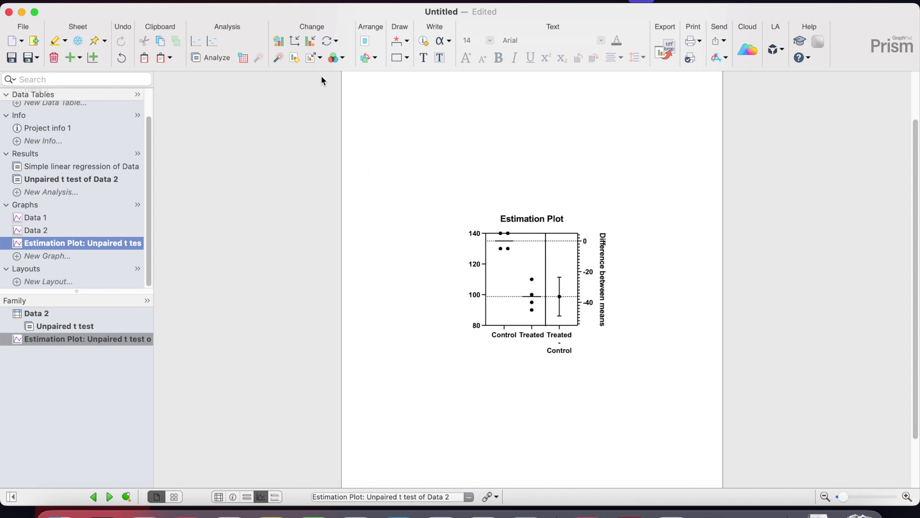
{"action": "left_click", "coordinate": [280, 44]}
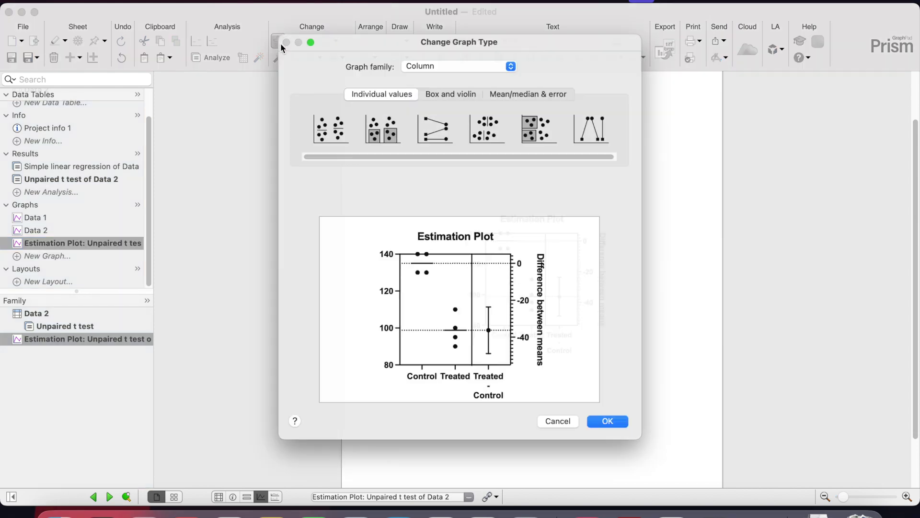
{"action": "left_click", "coordinate": [532, 89]}
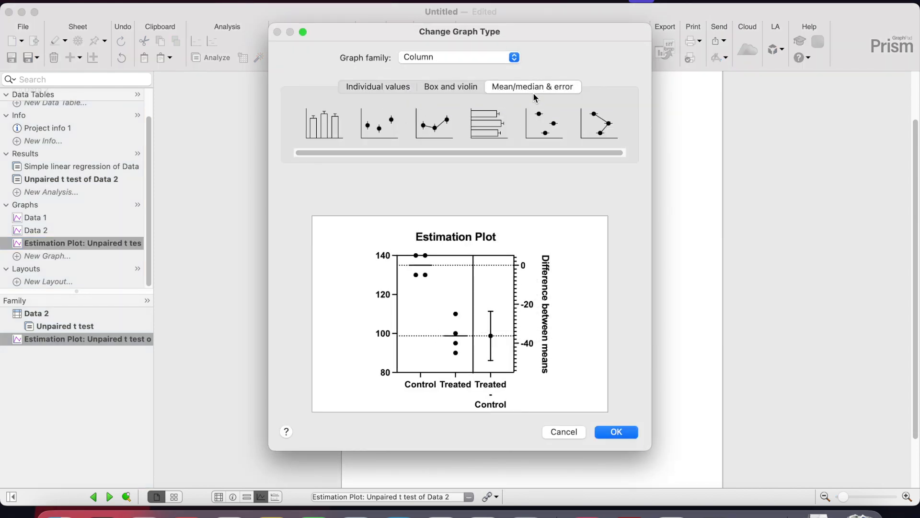
{"action": "left_click", "coordinate": [336, 127]}
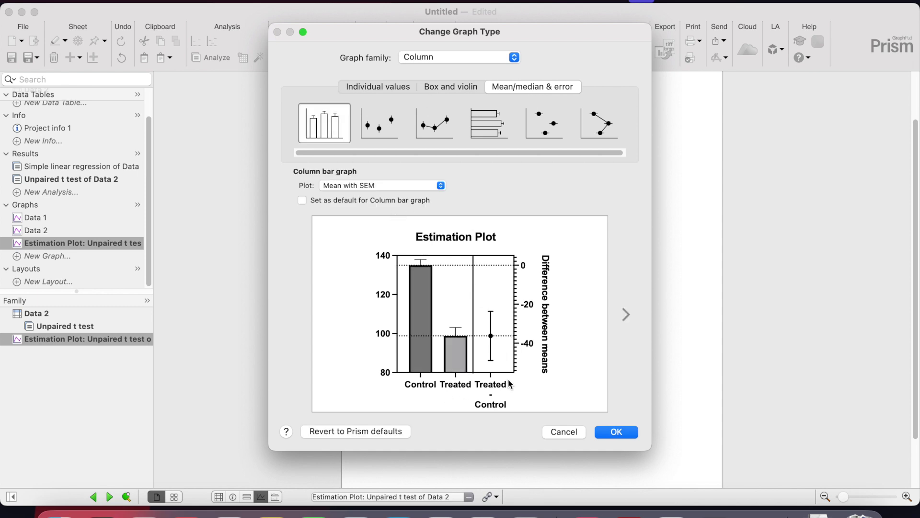
{"action": "left_click", "coordinate": [622, 436]}
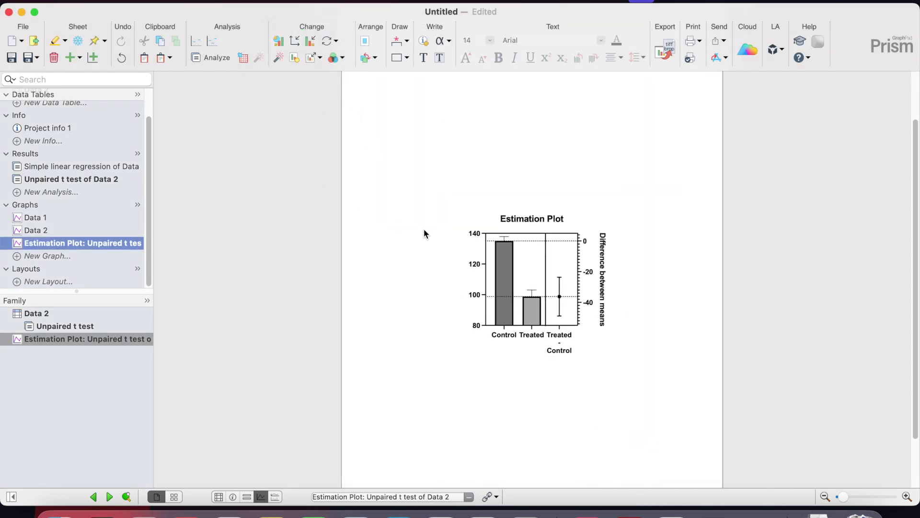
- Modify the existing t test of the Data 2 table to leave out the Estimation Plot of the difference between means
{"action": "left_click", "coordinate": [78, 180]}
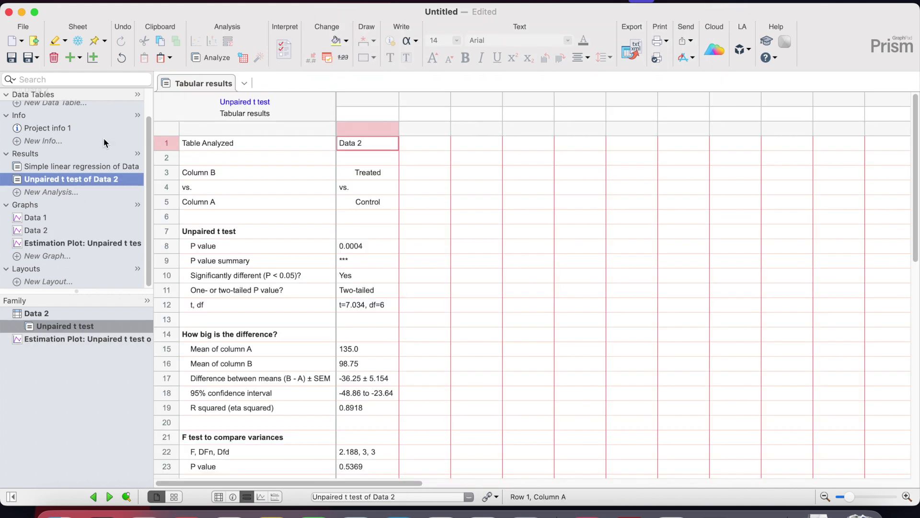
{"action": "left_click", "coordinate": [86, 120]}
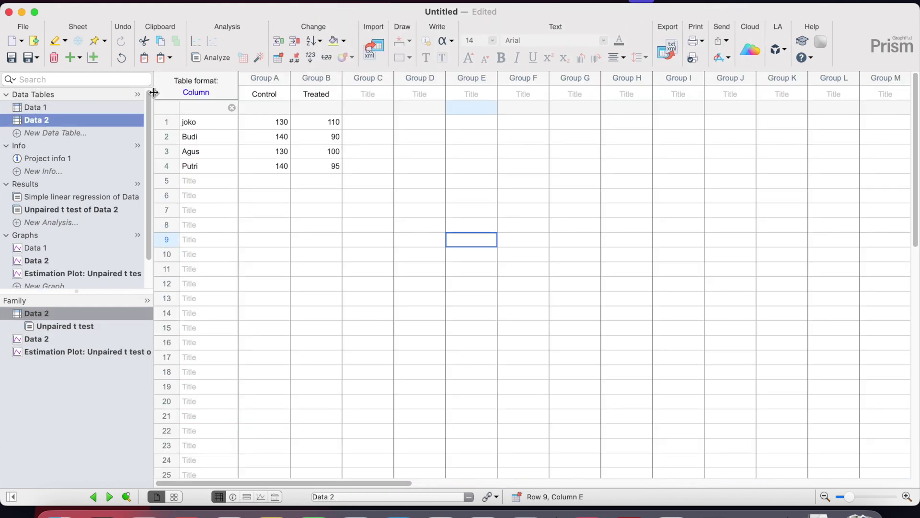
{"action": "left_click", "coordinate": [216, 58]}
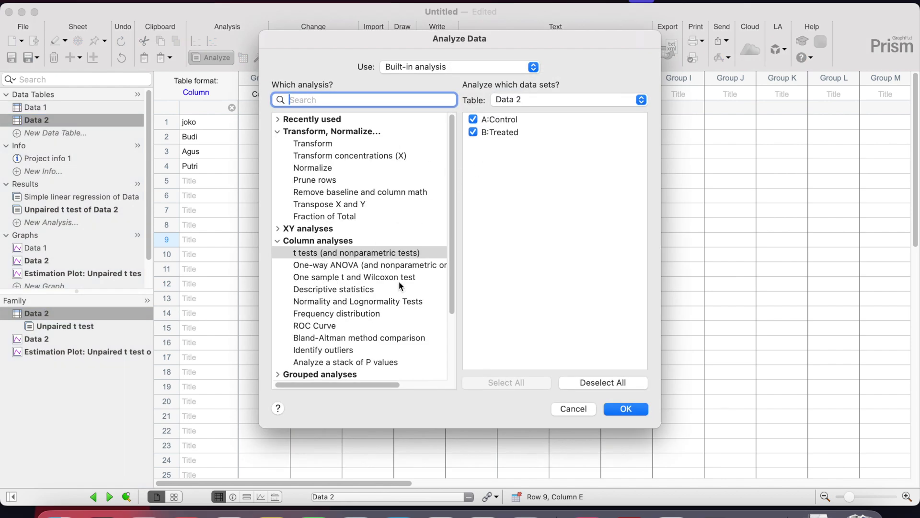
{"action": "left_click", "coordinate": [634, 412]}
{"action": "left_click", "coordinate": [443, 183]}
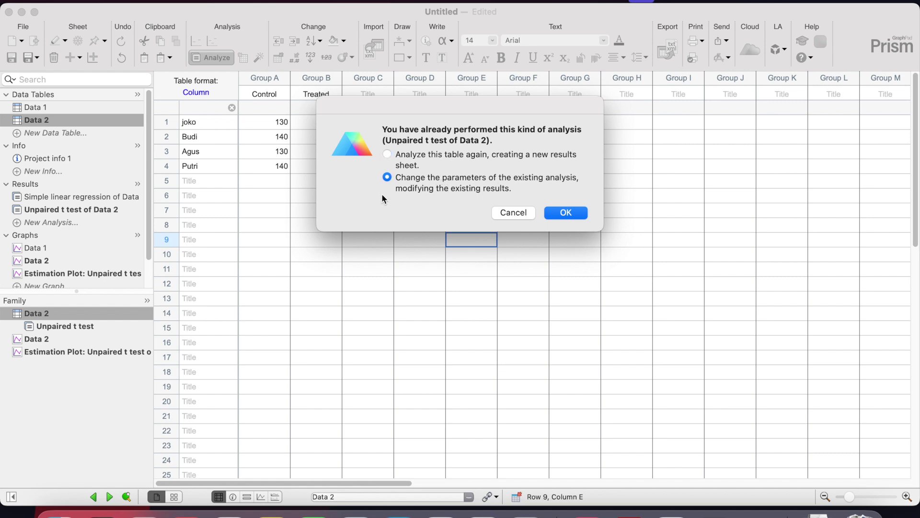
{"action": "left_click", "coordinate": [576, 217]}
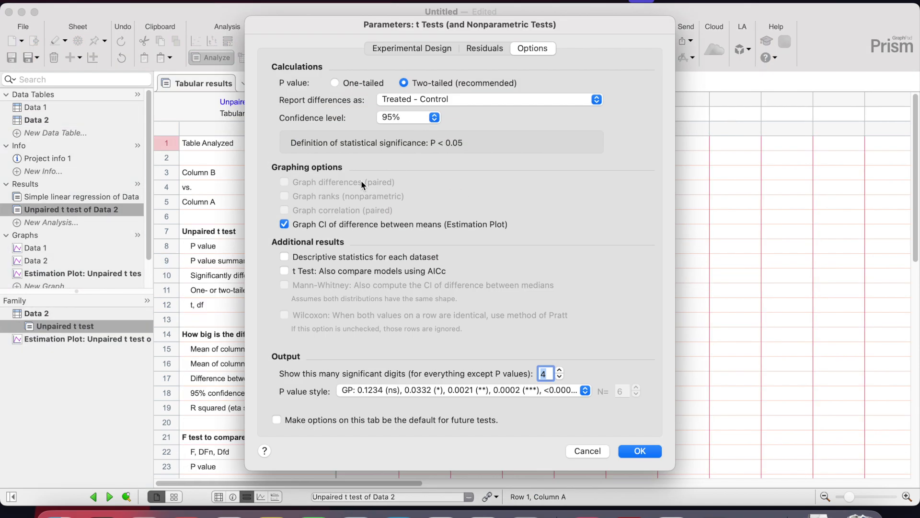
{"action": "left_click", "coordinate": [285, 226]}
{"action": "left_click", "coordinate": [419, 48]}
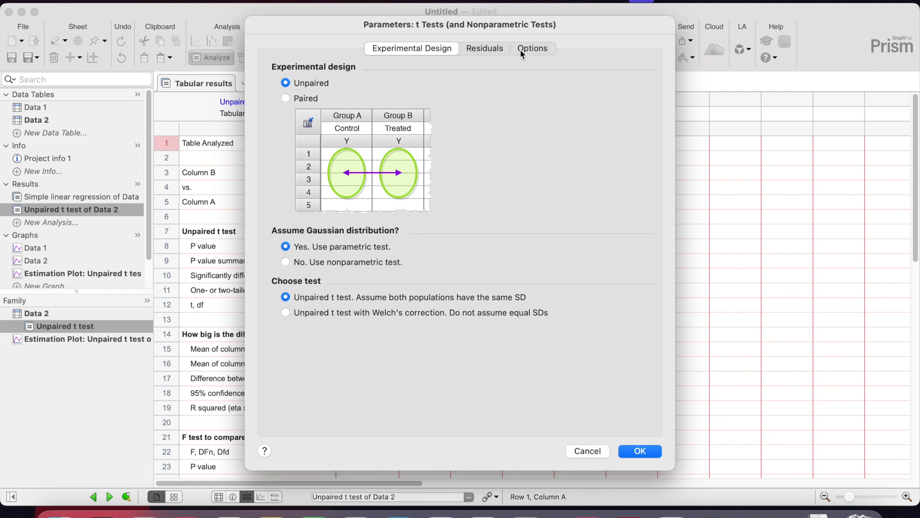
{"action": "left_click", "coordinate": [486, 49]}
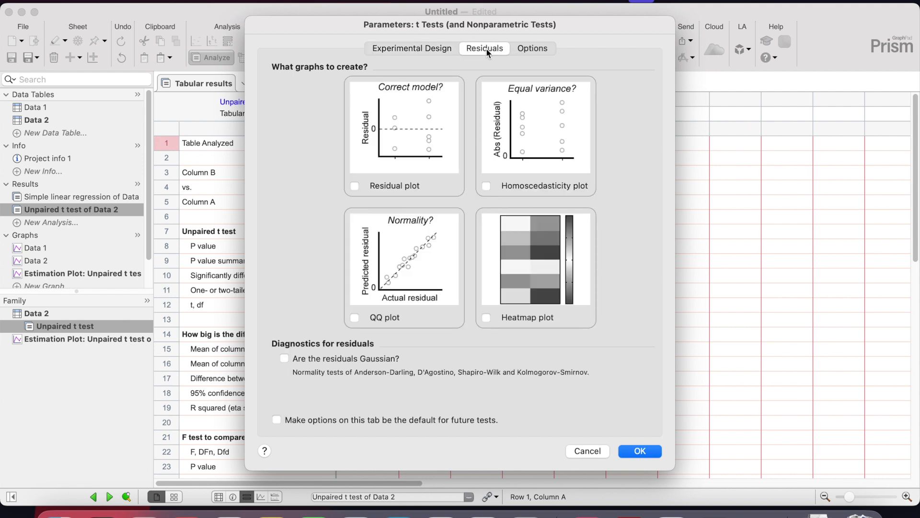
{"action": "left_click", "coordinate": [532, 48]}
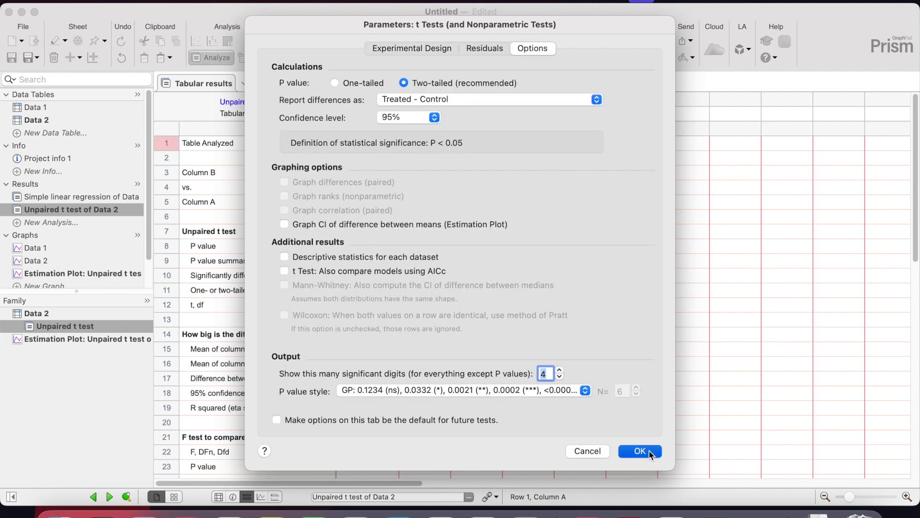
{"action": "left_click", "coordinate": [642, 450]}
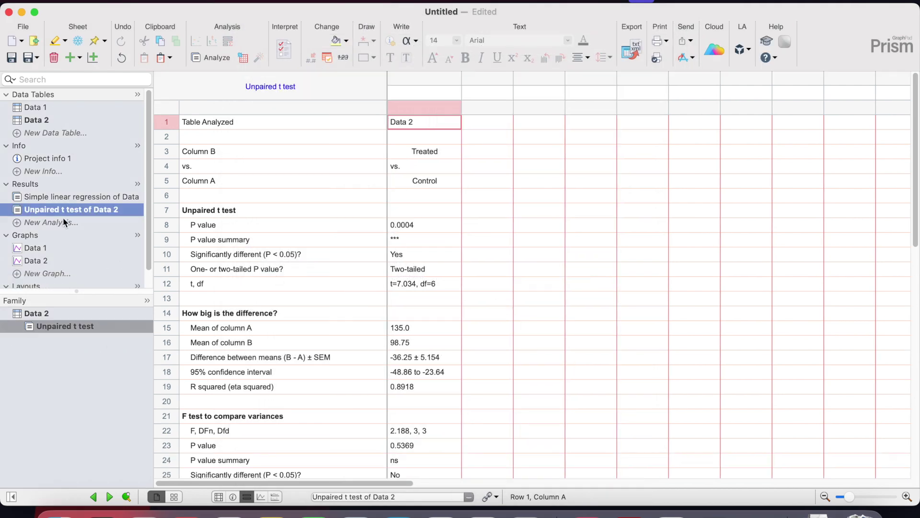
- Automatically add the pairwise comparison between Control and Treated to the Data 2 bar graph
{"action": "left_click", "coordinate": [36, 260]}
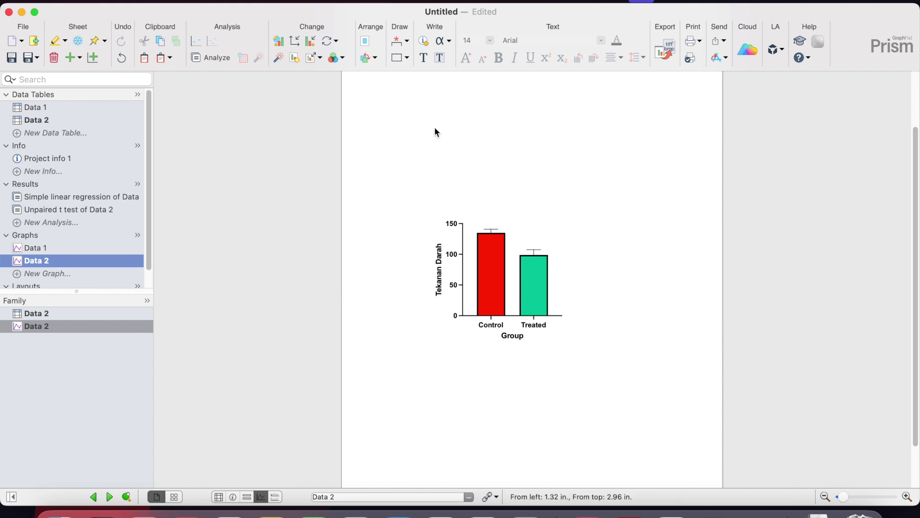
{"action": "left_click", "coordinate": [407, 41]}
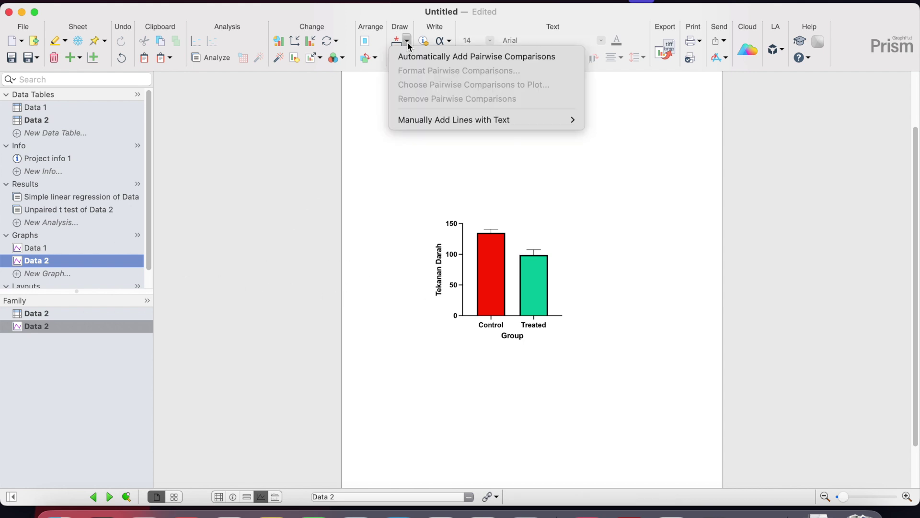
{"action": "left_click", "coordinate": [458, 58]}
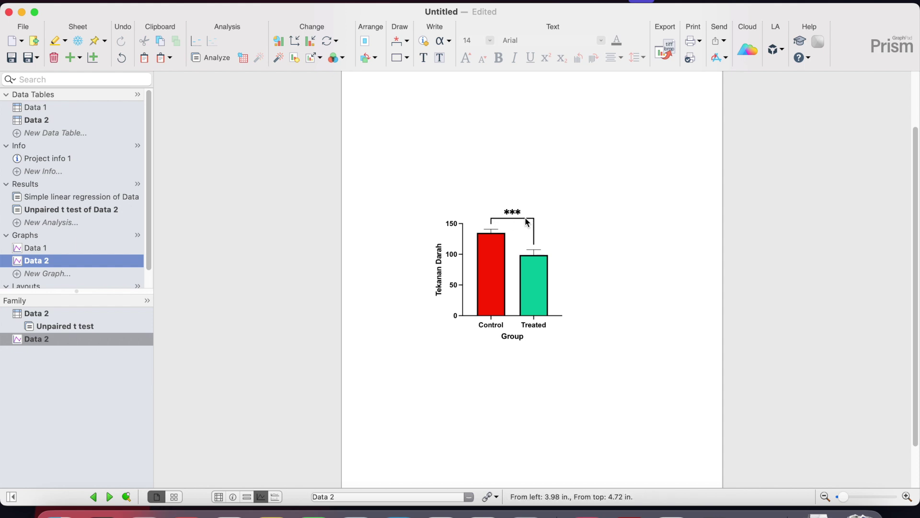
- Restrict the displayed pairwise comparisons to those with a P value less than or equal to 0.05
{"action": "left_click", "coordinate": [407, 42]}
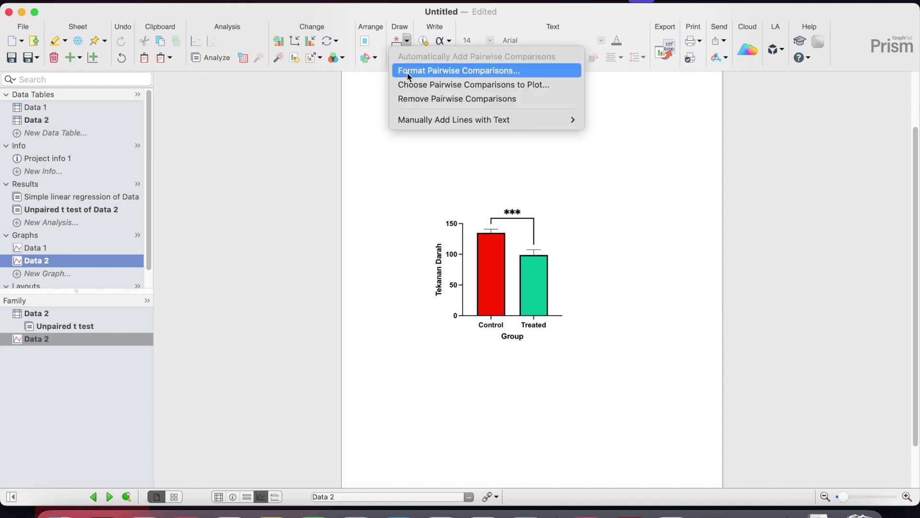
{"action": "left_click", "coordinate": [449, 72]}
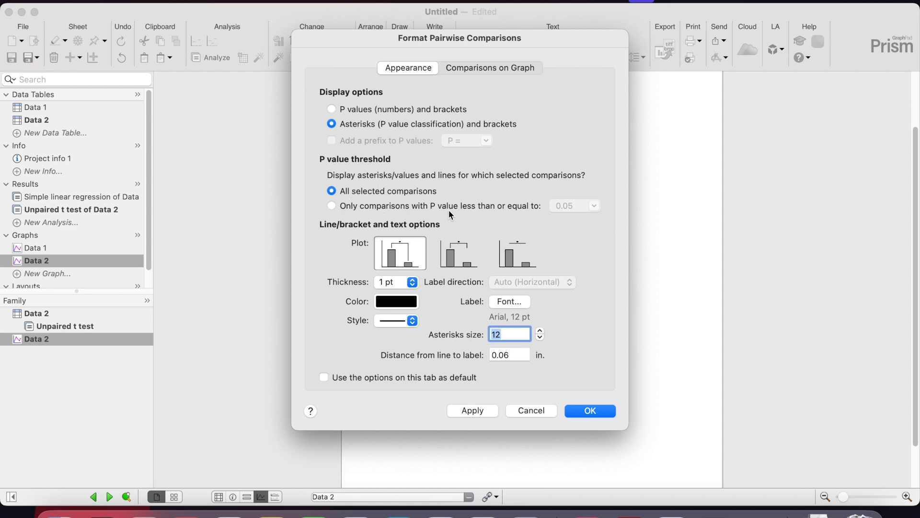
{"action": "left_click", "coordinate": [467, 209]}
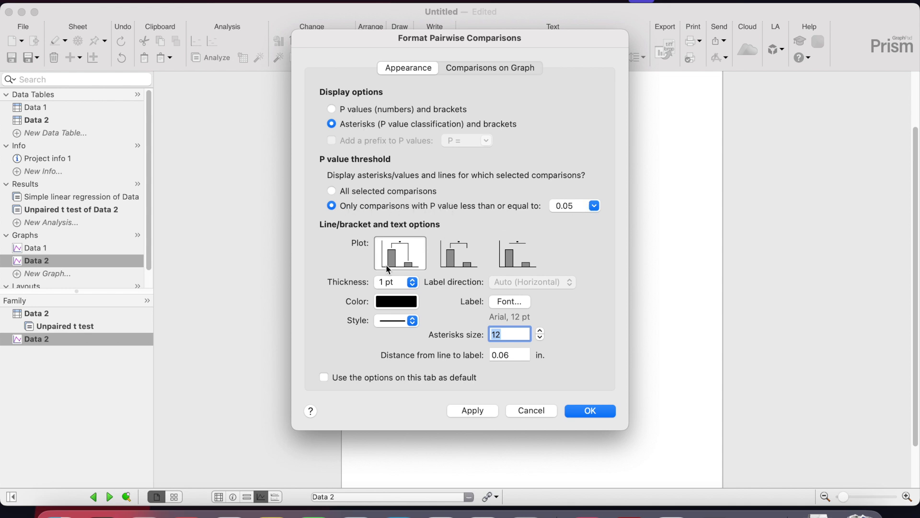
{"action": "left_click", "coordinate": [590, 411]}
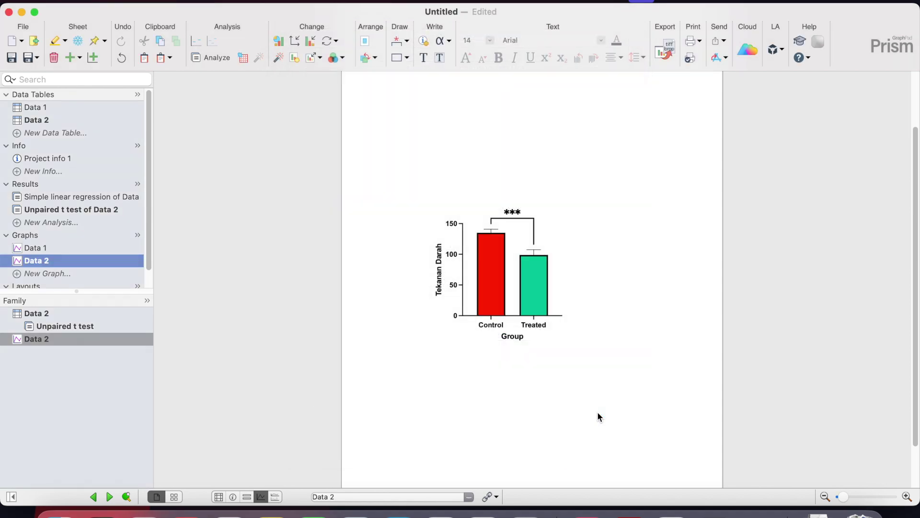
- Format the pairwise comparison as a plain horizontal line without bracket ends beneath the asterisks
{"action": "left_click", "coordinate": [407, 42]}
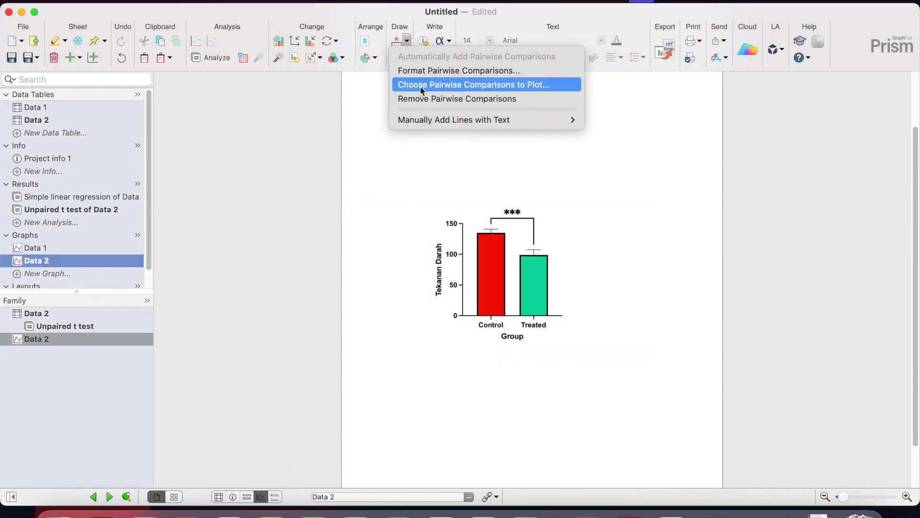
{"action": "left_click", "coordinate": [364, 111]}
{"action": "left_click", "coordinate": [407, 58]}
{"action": "left_click", "coordinate": [407, 41]}
{"action": "left_click", "coordinate": [407, 41]}
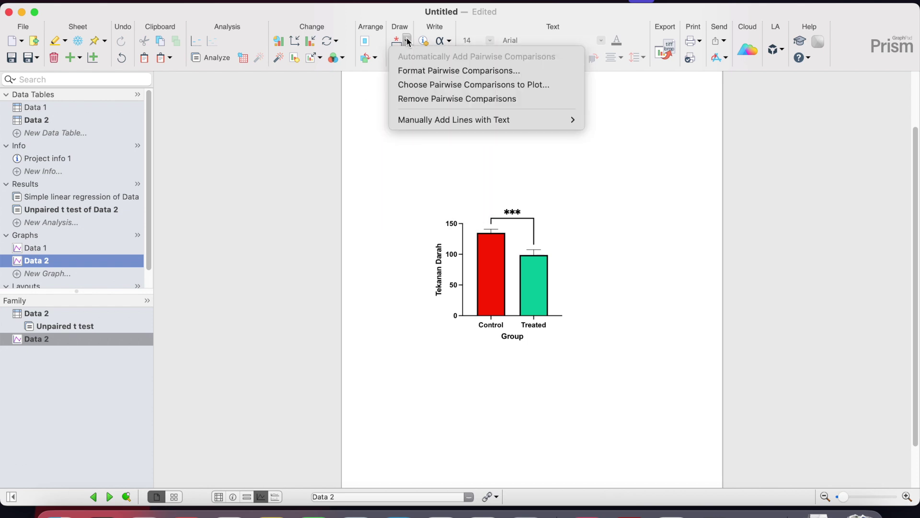
{"action": "left_click", "coordinate": [413, 71]}
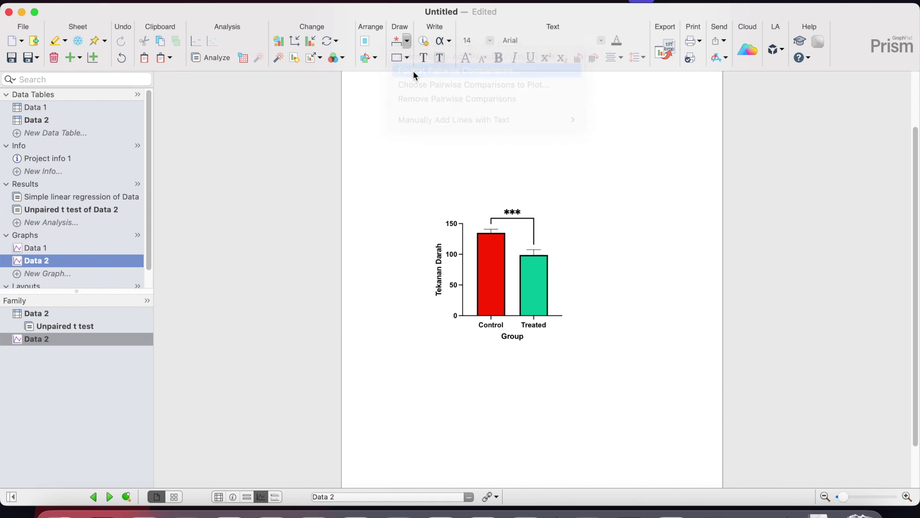
{"action": "left_click", "coordinate": [458, 253]}
{"action": "left_click", "coordinate": [516, 253]}
{"action": "left_click", "coordinate": [590, 409]}
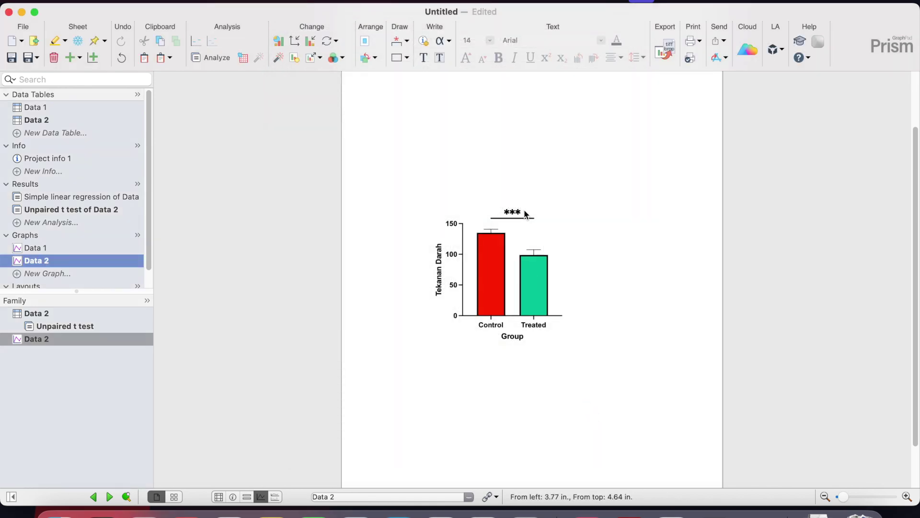
- Lengthen the X axis of the Data 2 graph slightly to widen the bars
{"action": "left_click", "coordinate": [557, 315]}
{"action": "left_click_drag", "start_coordinate": [563, 316], "coordinate": [580, 316]}
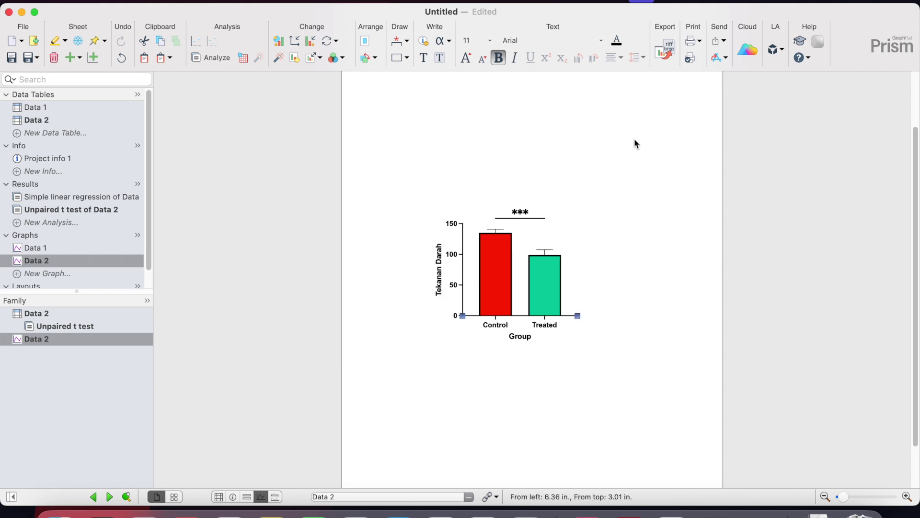
- Shrink the window and export the Data 2 graph as a 300 dpi TIF Tagged Image File into the Downloads folder
{"action": "left_click", "coordinate": [34, 12]}
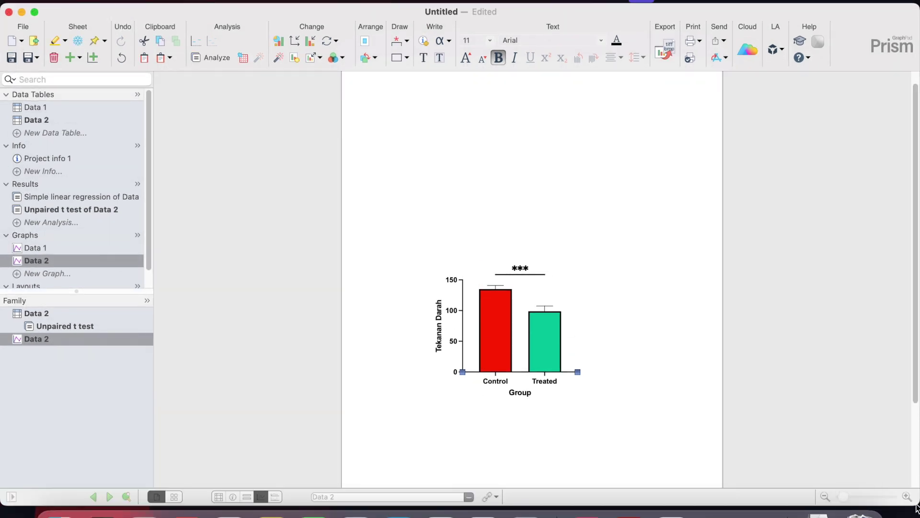
{"action": "left_click_drag", "start_coordinate": [918, 507], "coordinate": [685, 489]}
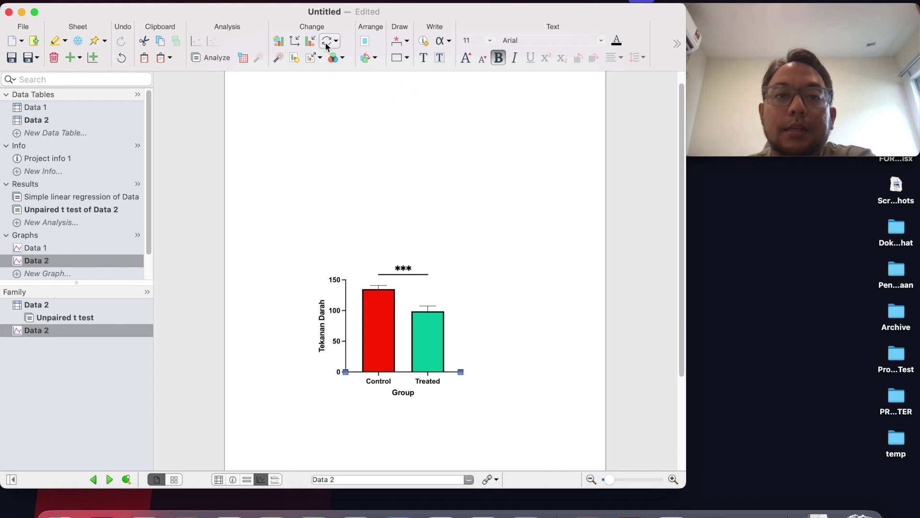
{"action": "key", "text": "super+f"}
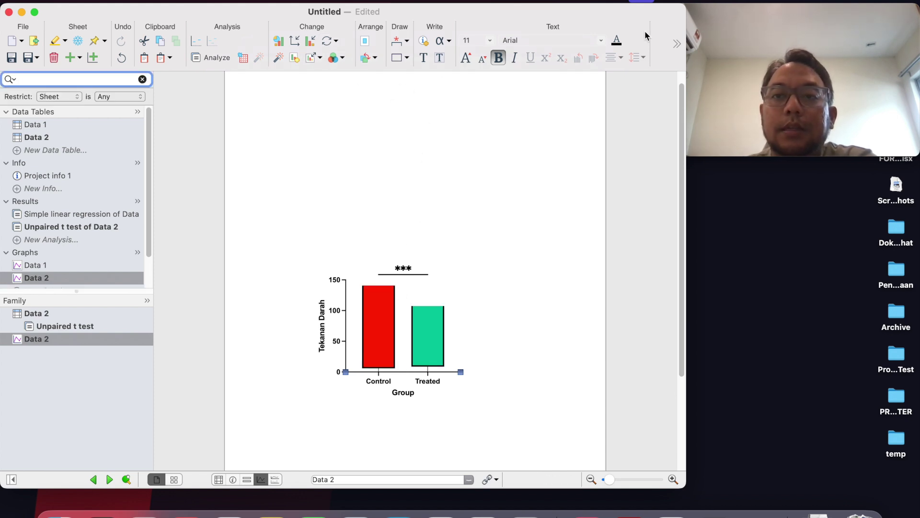
{"action": "left_click", "coordinate": [676, 44]}
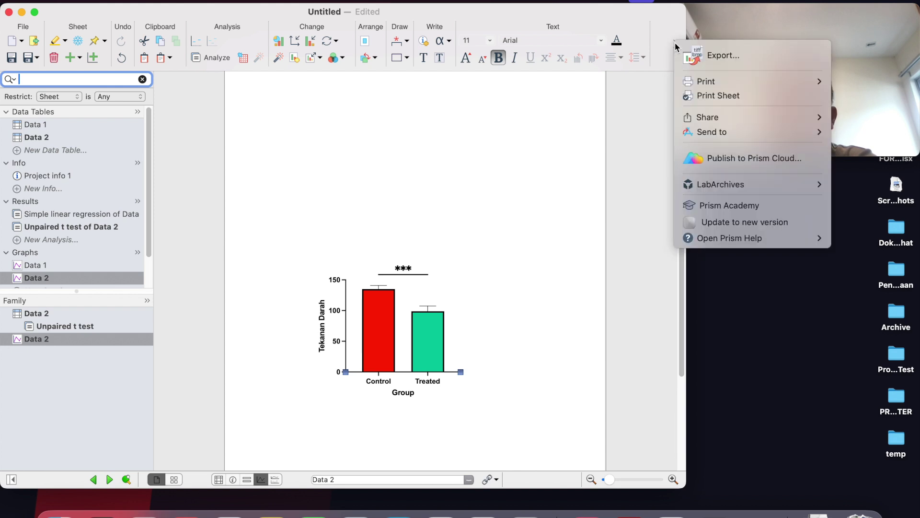
{"action": "left_click", "coordinate": [698, 58]}
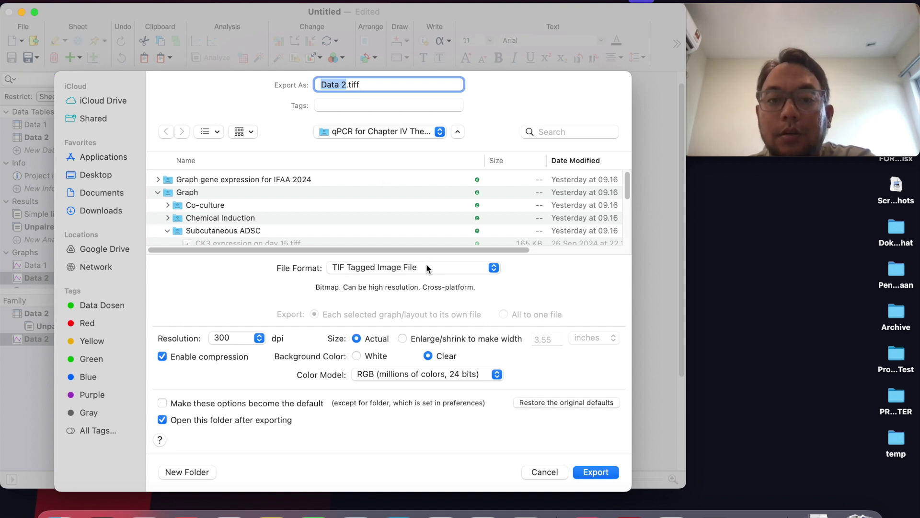
{"action": "left_click", "coordinate": [494, 268]}
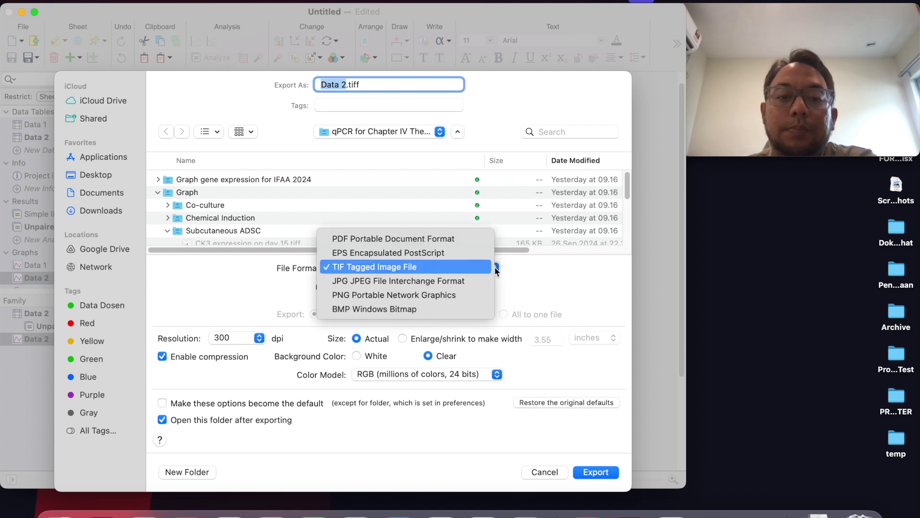
{"action": "left_click", "coordinate": [411, 269]}
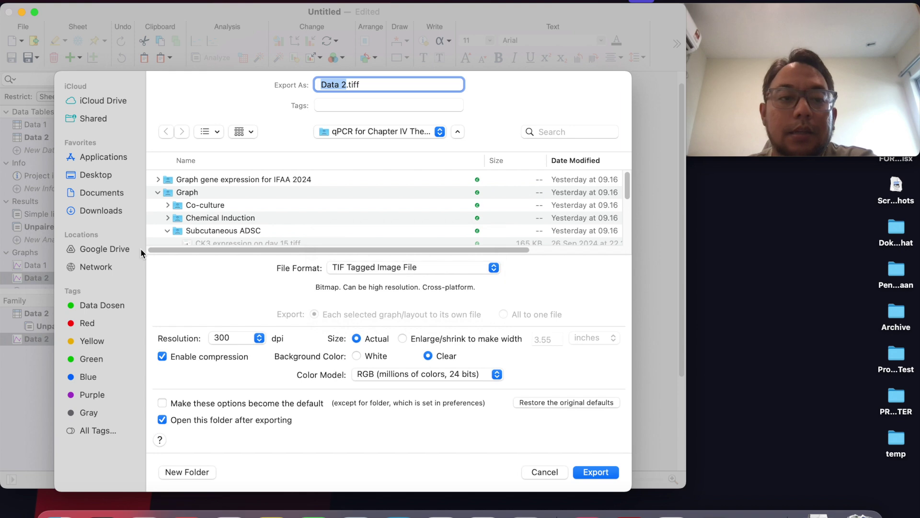
{"action": "left_click", "coordinate": [107, 212]}
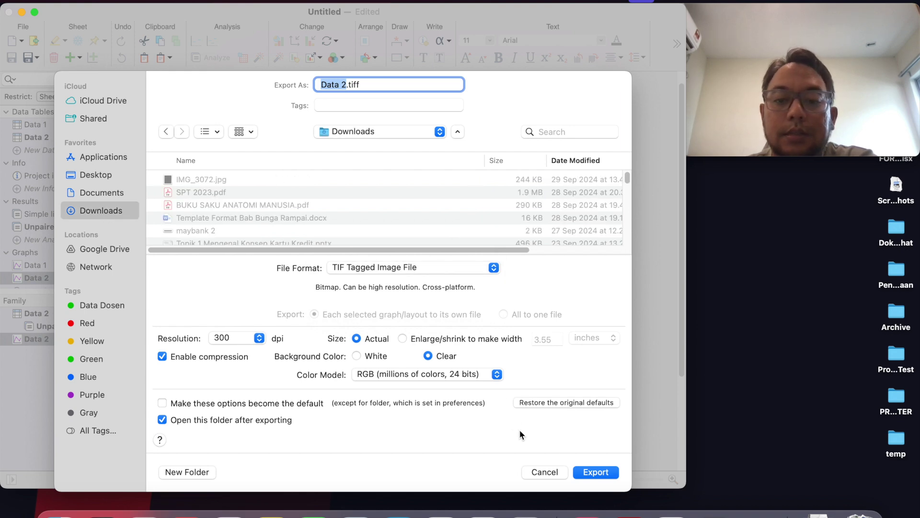
{"action": "left_click", "coordinate": [597, 471]}
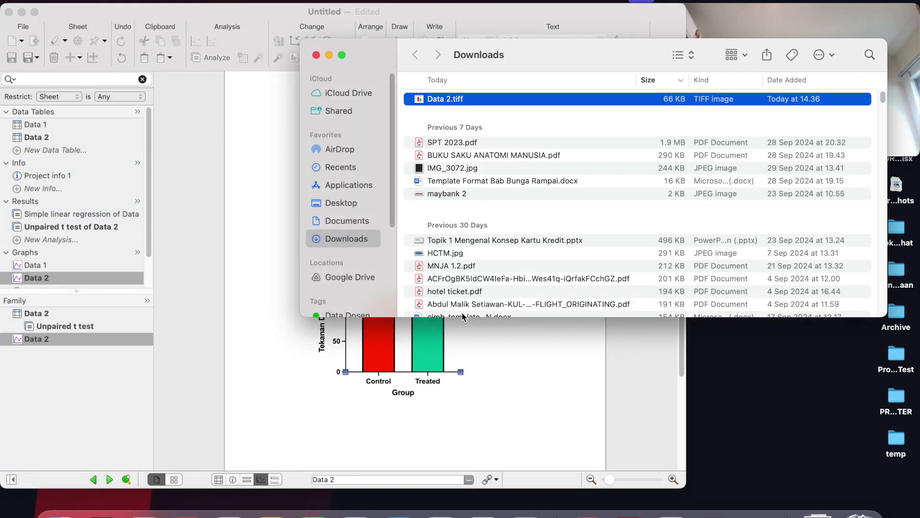
- Copy the exported Data 2.tiff from Downloads and create a blank document in Microsoft Word
{"action": "right_click", "coordinate": [439, 100]}
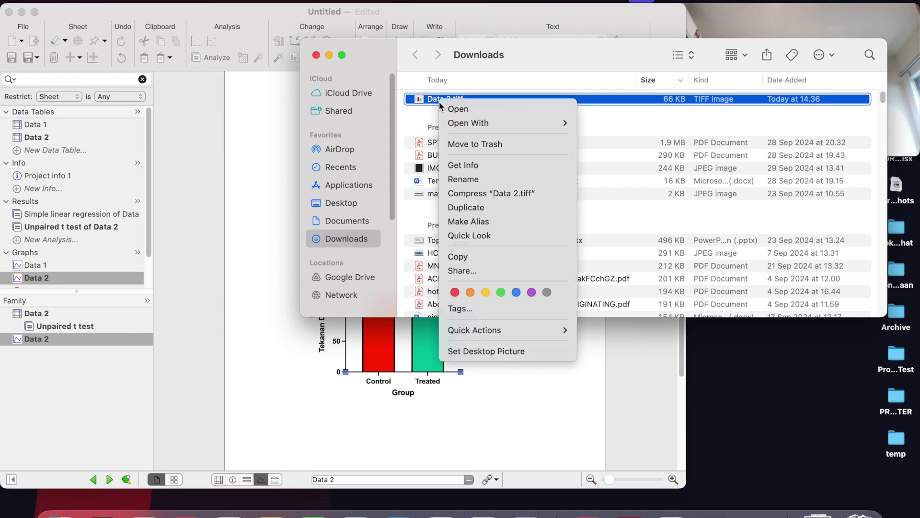
{"action": "left_click", "coordinate": [471, 256]}
{"action": "left_click", "coordinate": [724, 364]}
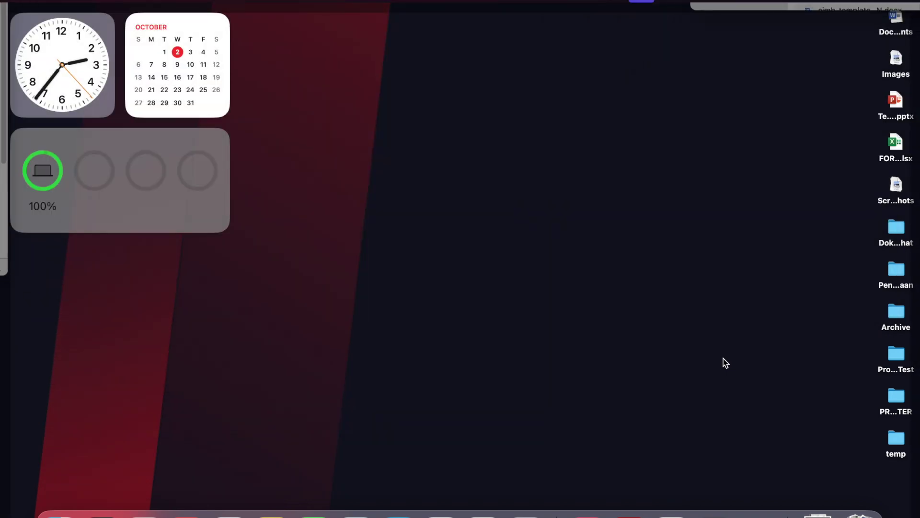
{"action": "key", "text": "super+space"}
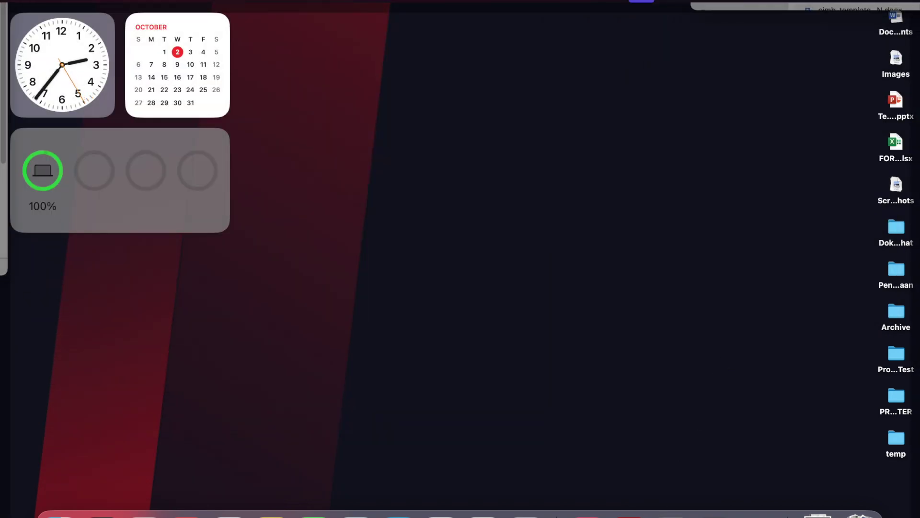
{"action": "right_click", "coordinate": [667, 511]}
{"action": "mouse_move", "coordinate": [694, 415]}
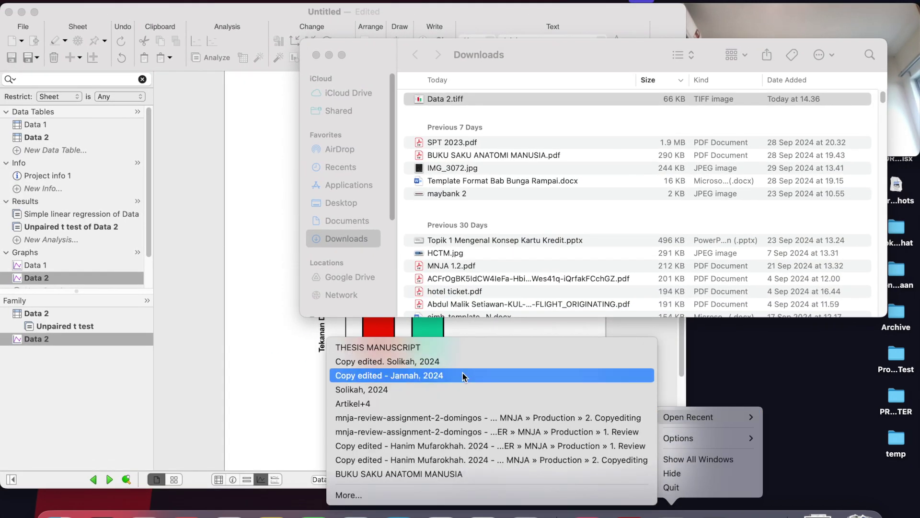
{"action": "left_click", "coordinate": [728, 389]}
{"action": "left_click", "coordinate": [672, 511]}
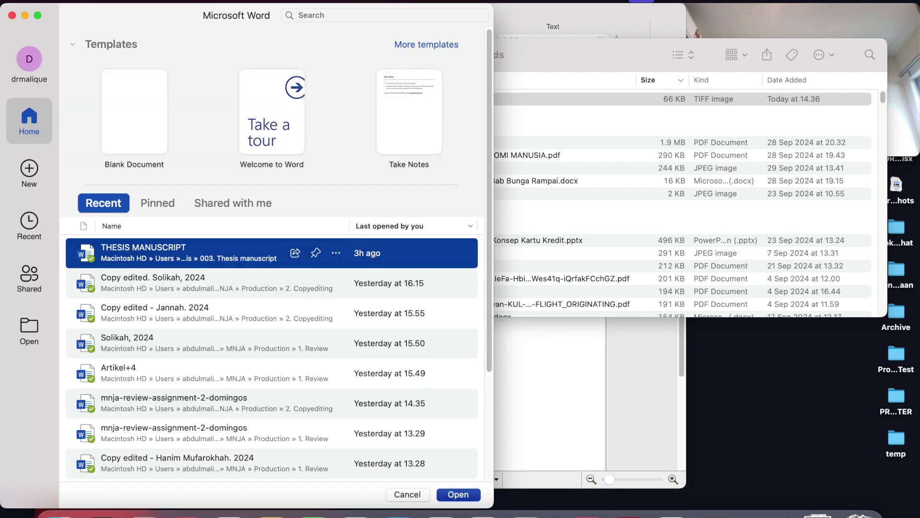
{"action": "left_click", "coordinate": [151, 113]}
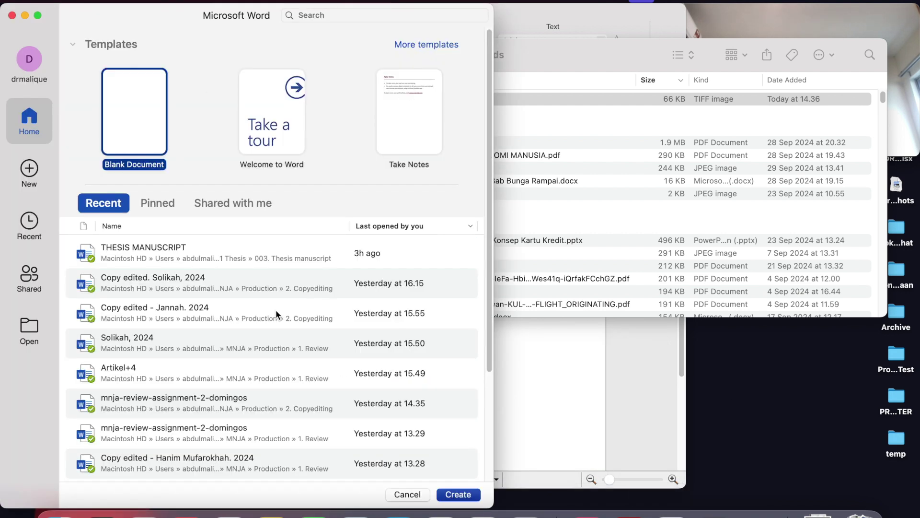
{"action": "key", "text": "Return"}
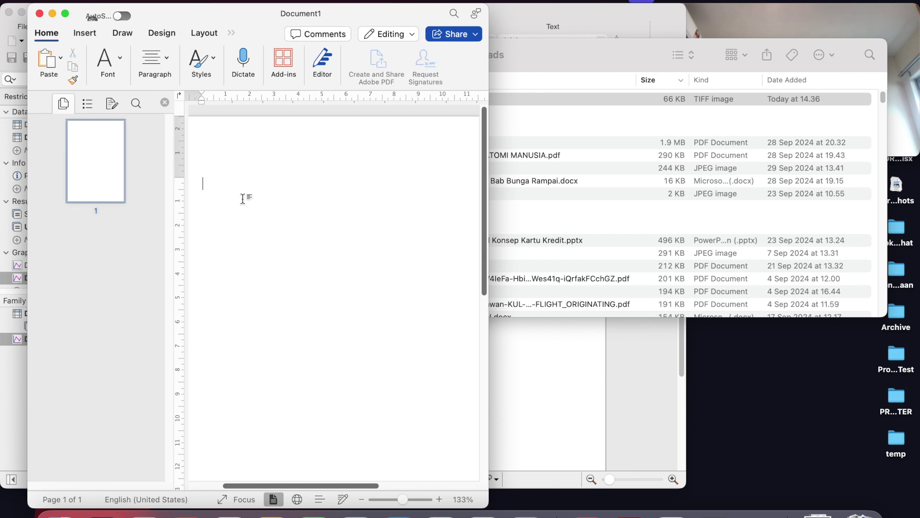
- Hide the page thumbnails and paste the copied graph image into the blank Word document
{"action": "left_click", "coordinate": [165, 102]}
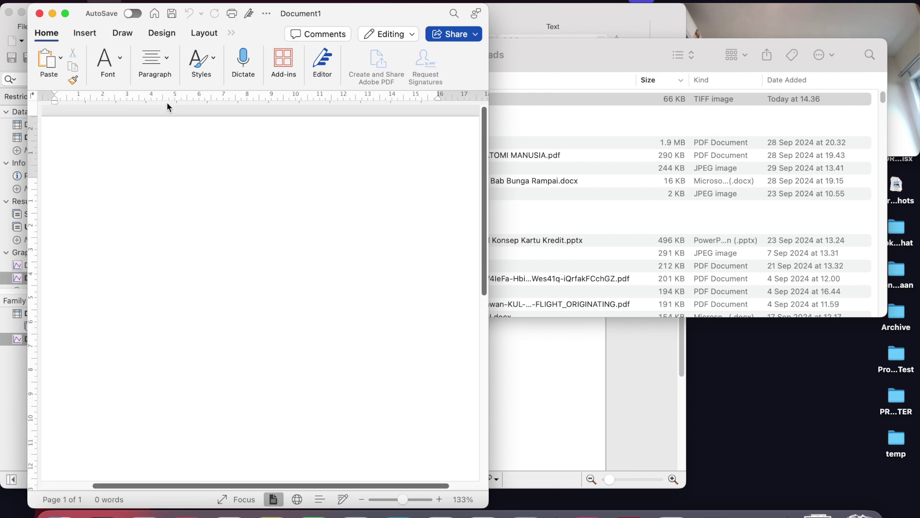
{"action": "key", "text": "super+v"}
{"action": "left_click", "coordinate": [212, 278]}
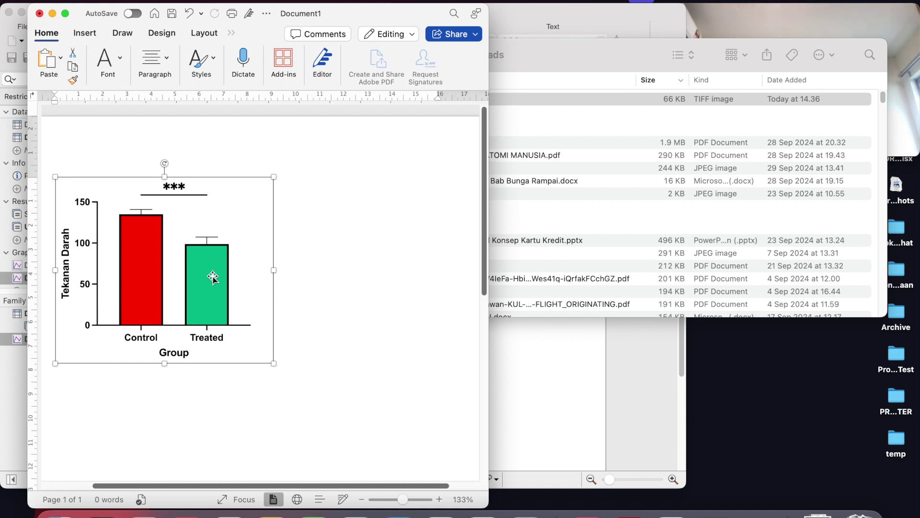
- Close the Word document without keeping it and close the Downloads window to return to Prism
{"action": "left_click", "coordinate": [39, 13]}
{"action": "left_click", "coordinate": [99, 340]}
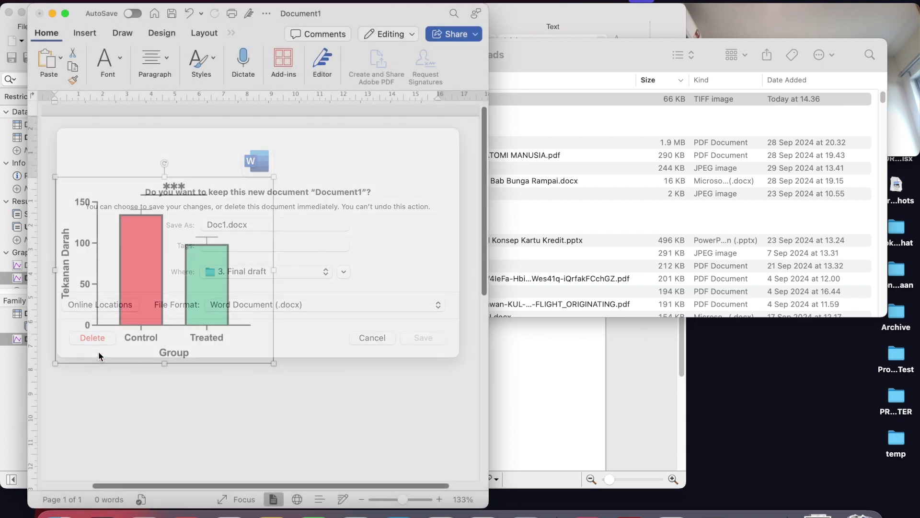
{"action": "left_click", "coordinate": [318, 55]}
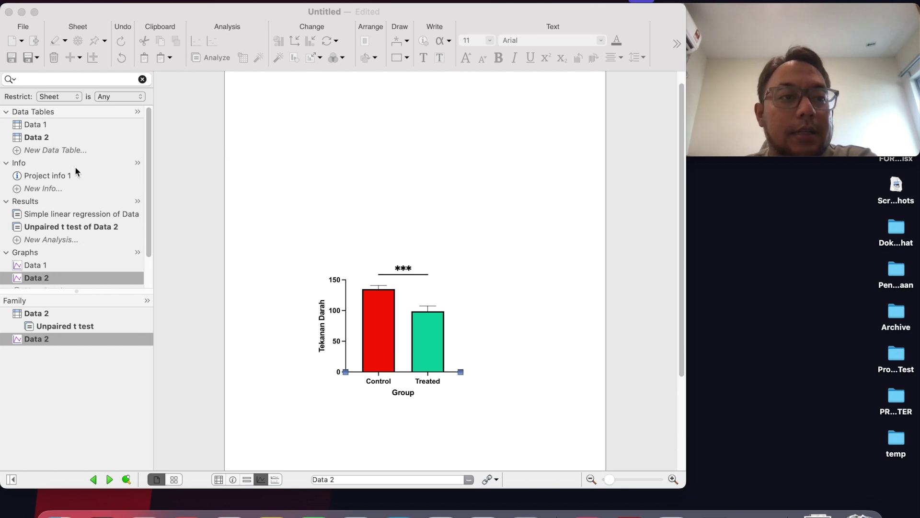
- Create a new Grouped data table with 3 replicate values in side-by-side subcolumns
{"action": "left_click", "coordinate": [48, 151]}
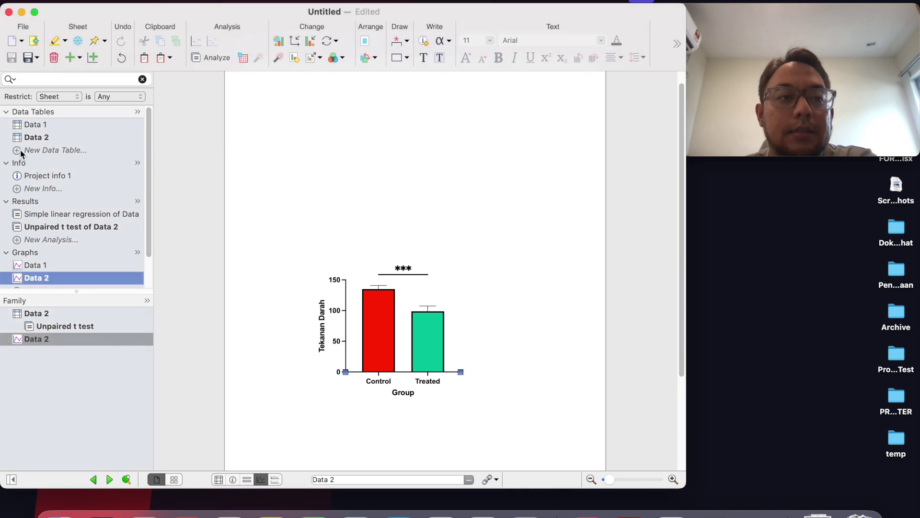
{"action": "left_click", "coordinate": [21, 150]}
{"action": "left_click", "coordinate": [233, 92]}
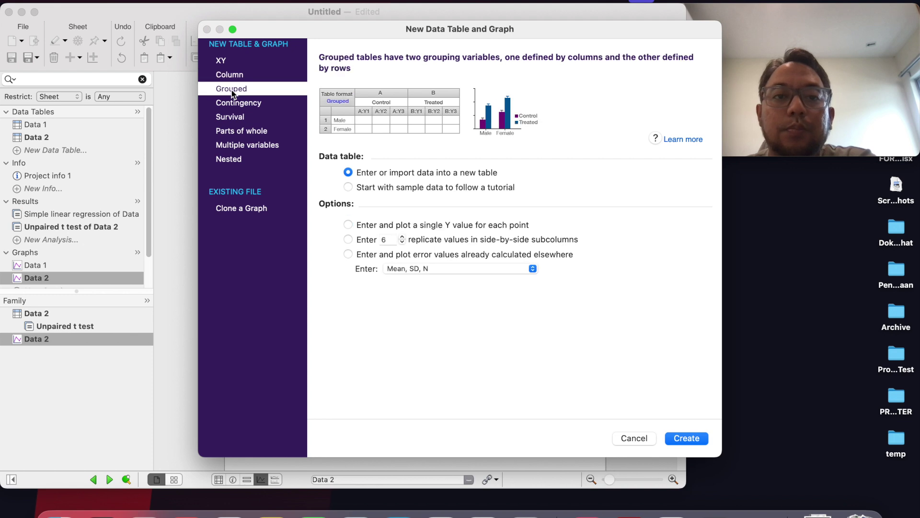
{"action": "left_click", "coordinate": [355, 241]}
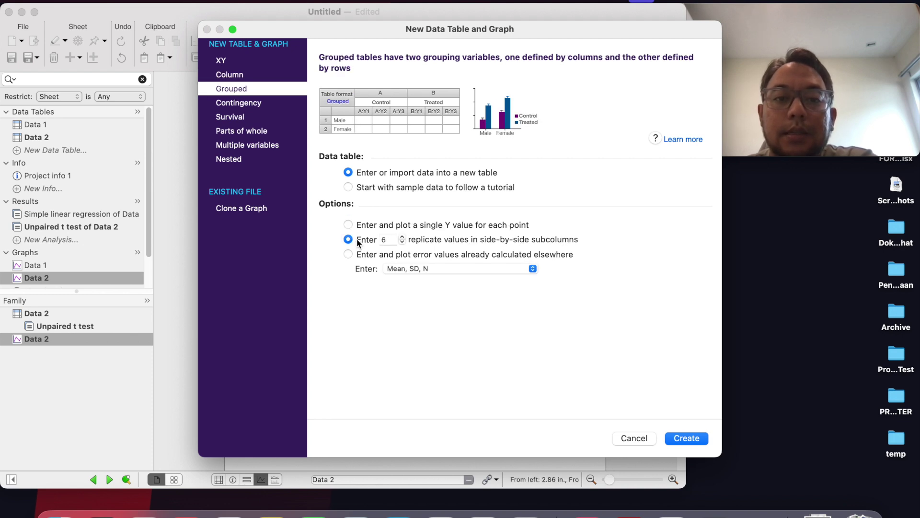
{"action": "left_click", "coordinate": [403, 241]}
{"action": "left_click", "coordinate": [404, 241]}
{"action": "left_click", "coordinate": [403, 242]}
{"action": "left_click", "coordinate": [686, 438]}
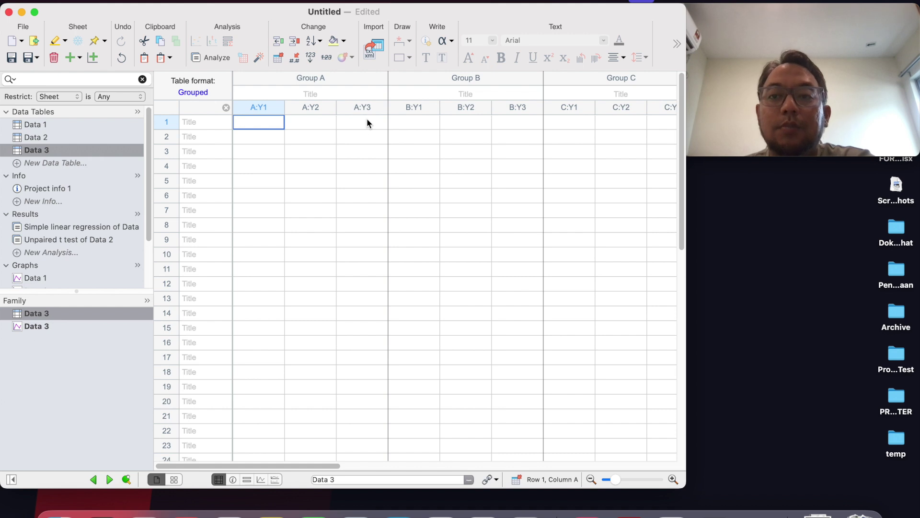
- Title Group A "Control" and Group B "Treated" in the grouped data table
{"action": "left_click", "coordinate": [357, 94]}
{"action": "type", "text": "Control"}
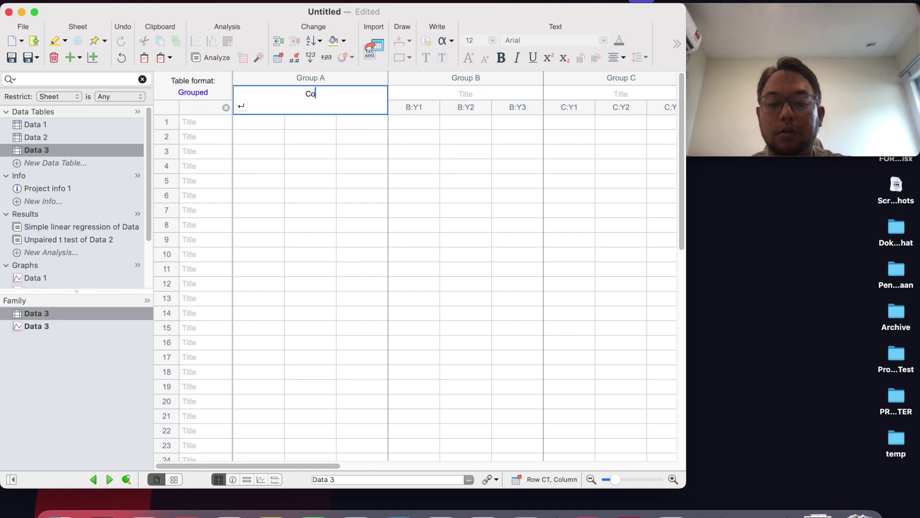
{"action": "left_click", "coordinate": [469, 91]}
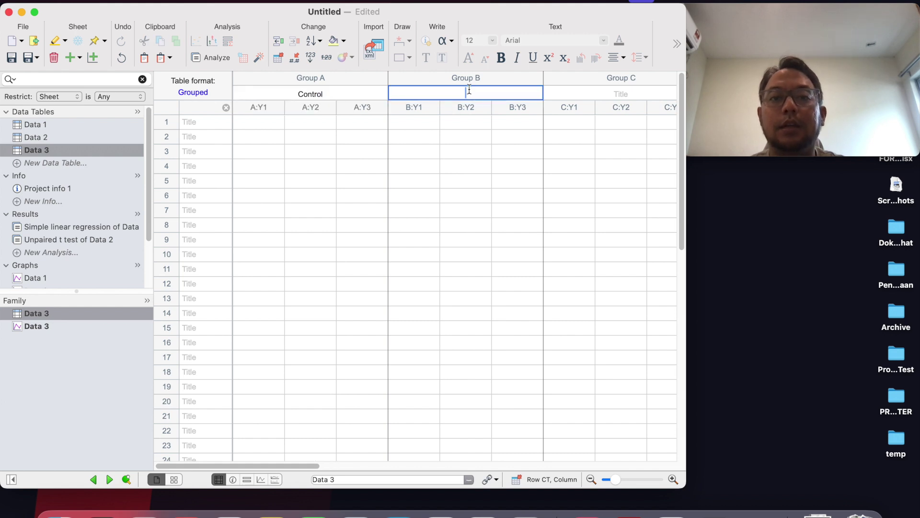
{"action": "type", "text": "Treated"}
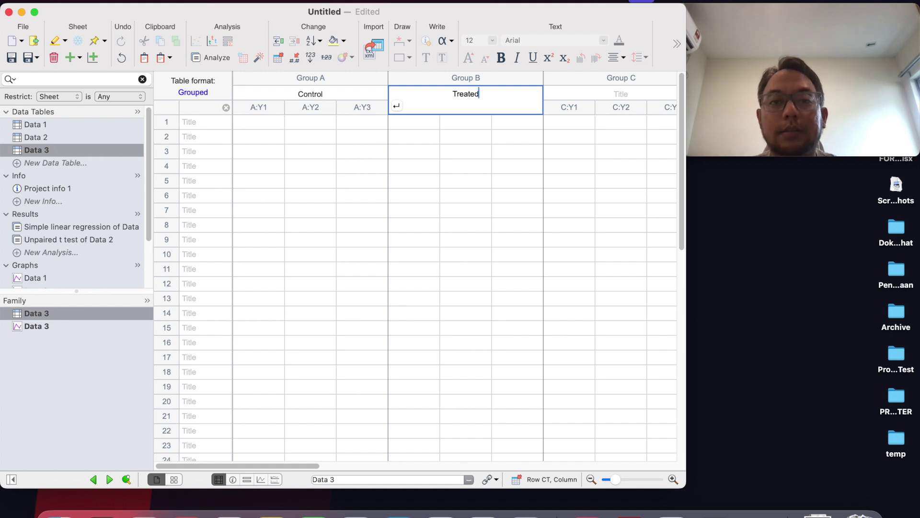
{"action": "key", "text": "Return"}
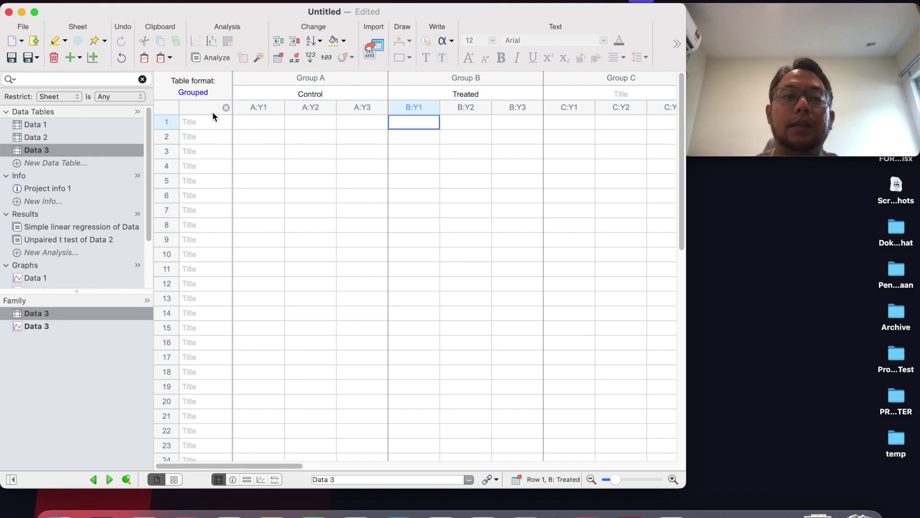
- Title the first row of the grouped table "Sampel 1"
{"action": "left_click", "coordinate": [206, 122]}
{"action": "type", "text": "Sampel 1"}
{"action": "key", "text": "BackSpace"}
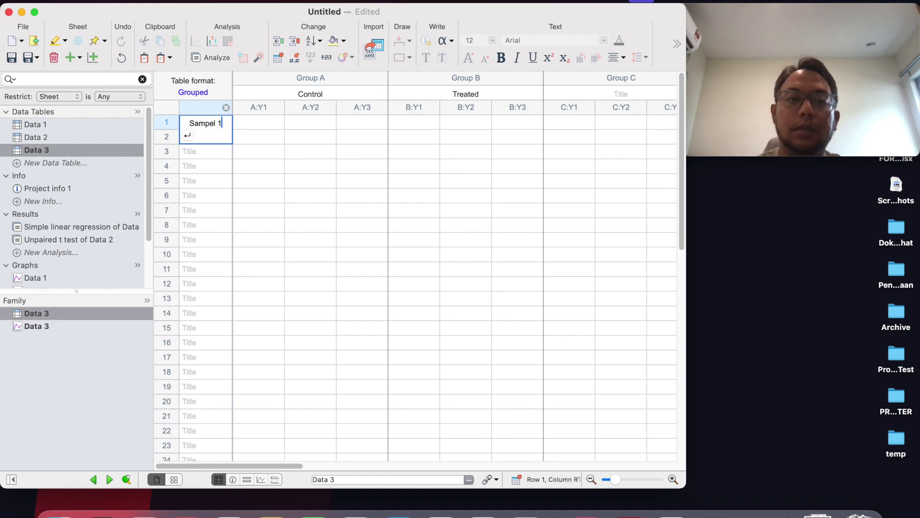
- Enter the Control replicates 20, 25 and 30 in the Sampel 1 row
{"action": "left_click", "coordinate": [272, 125]}
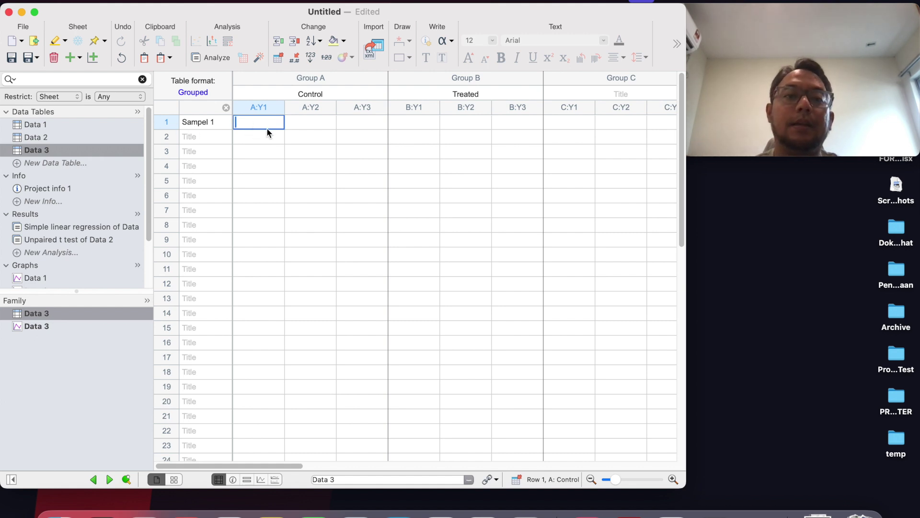
{"action": "left_click", "coordinate": [321, 125]}
{"action": "left_click", "coordinate": [363, 134]}
{"action": "left_click", "coordinate": [262, 123]}
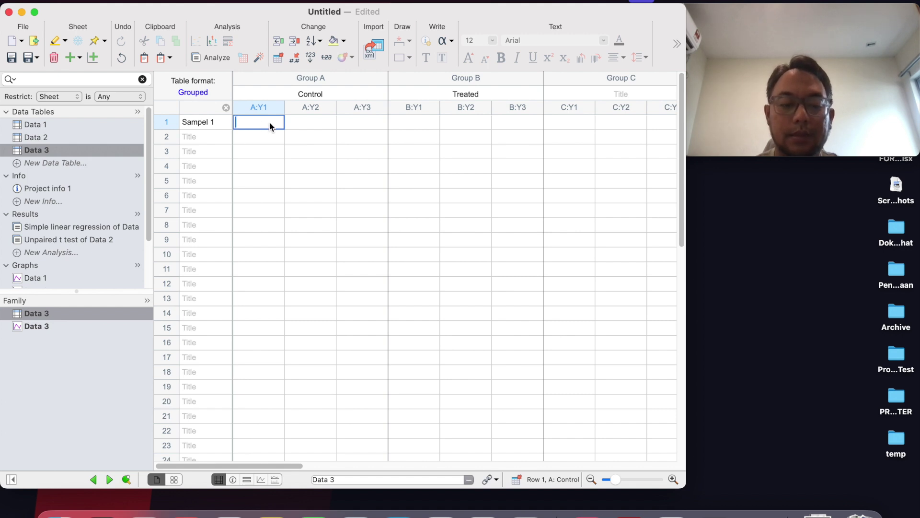
{"action": "type", "text": "20"}
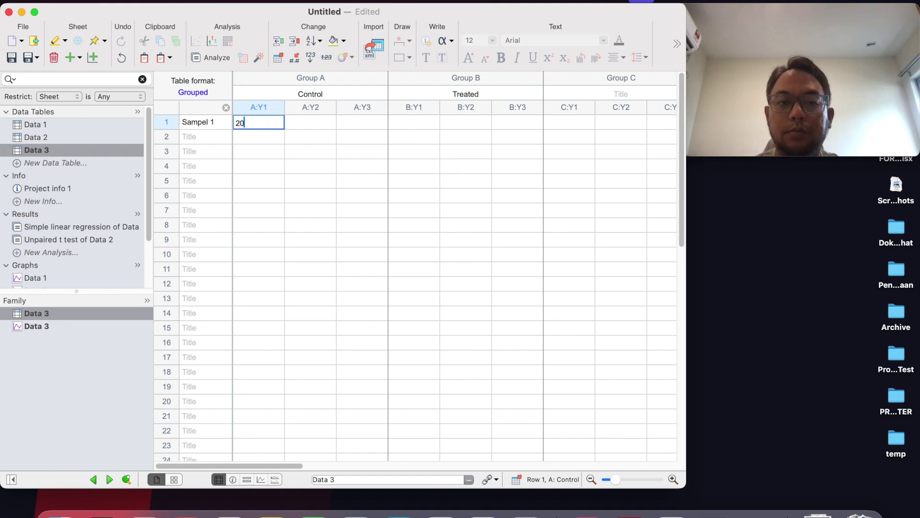
{"action": "key", "text": "Tab"}
{"action": "key", "text": "Up"}
{"action": "key", "text": "Down"}
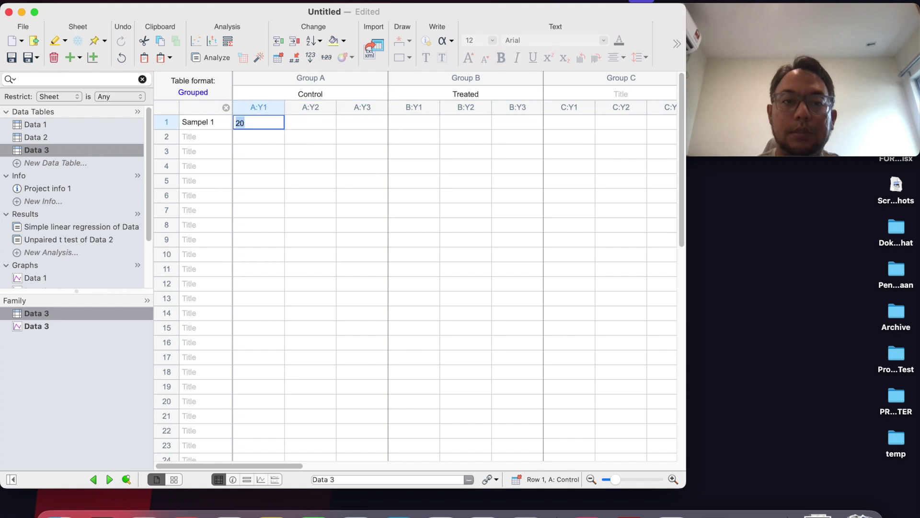
{"action": "key", "text": "Tab"}
{"action": "type", "text": "25"}
{"action": "key", "text": "Tab"}
{"action": "type", "text": "30"}
{"action": "key", "text": "Tab"}
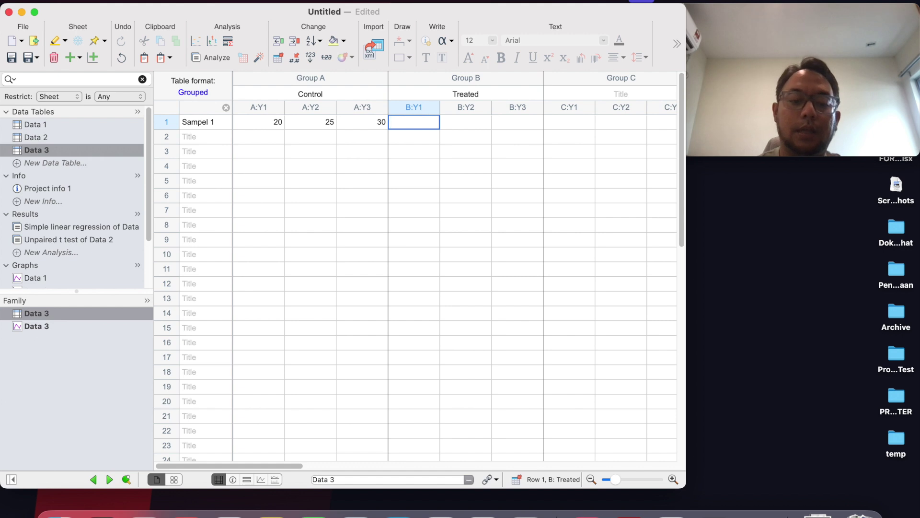
- Enter the Treated replicates 5, 4 and 8 in the Sampel 1 row
{"action": "type", "text": "5"}
{"action": "key", "text": "Tab"}
{"action": "type", "text": "4"}
{"action": "key", "text": "Tab"}
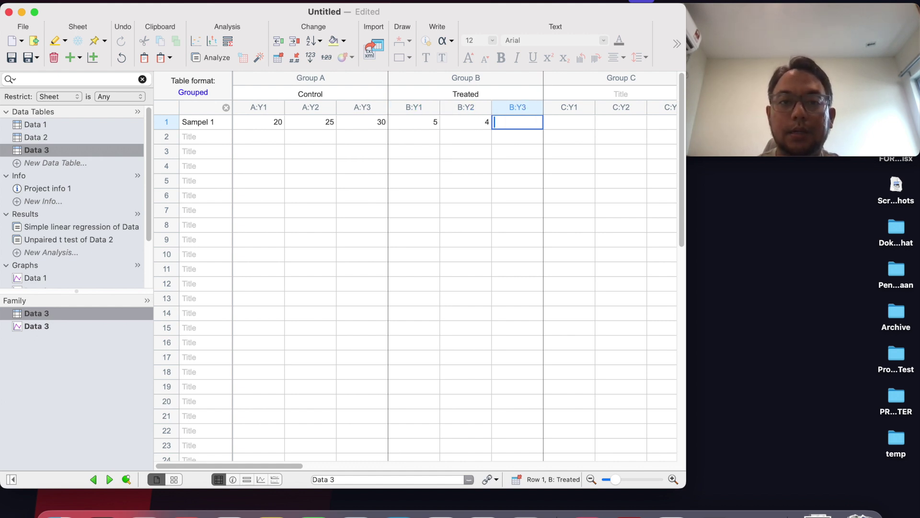
{"action": "type", "text": "8"}
{"action": "left_click", "coordinate": [354, 163]}
- Title the second row of the grouped table "Sampel 2"
{"action": "left_click", "coordinate": [217, 121]}
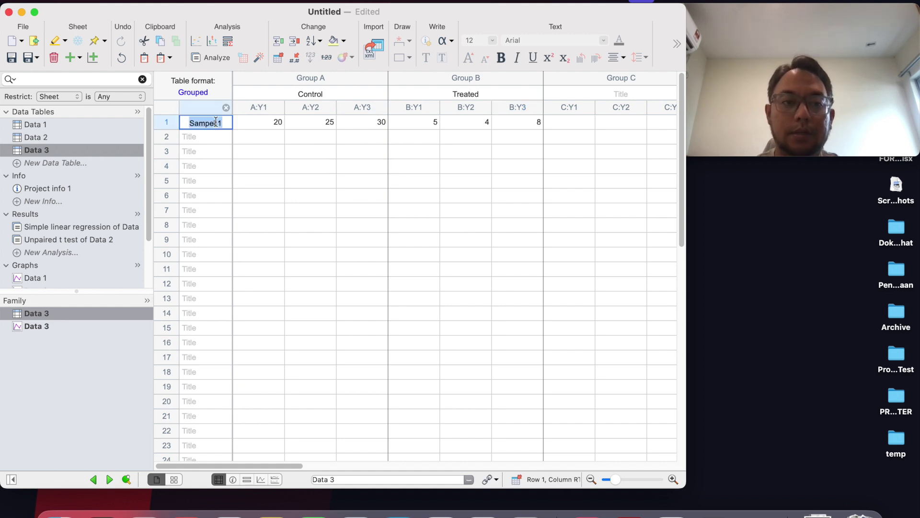
{"action": "left_click", "coordinate": [204, 139]}
{"action": "type", "text": "Sampel "}
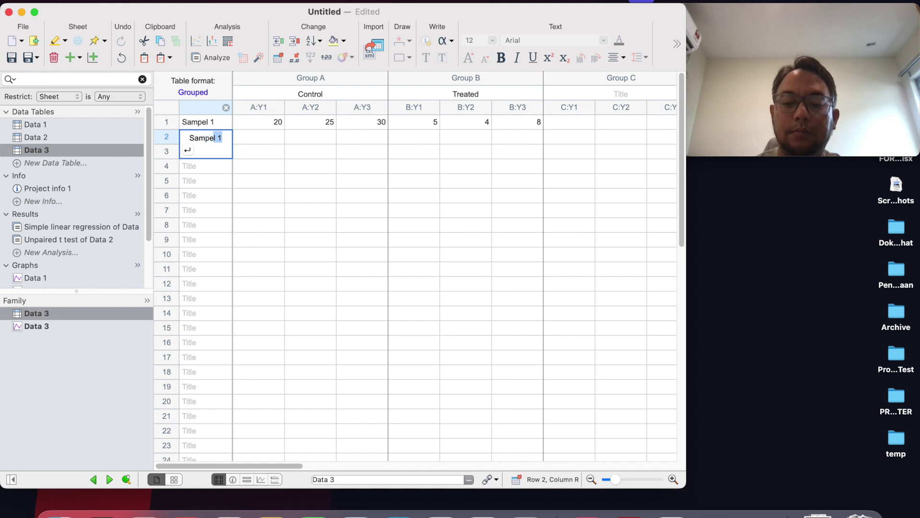
{"action": "type", "text": "2"}
{"action": "key", "text": "Return"}
- Enter the Control replicates 25, 23 and 28 in the Sampel 2 row
{"action": "left_click", "coordinate": [259, 137]}
{"action": "type", "text": "25"}
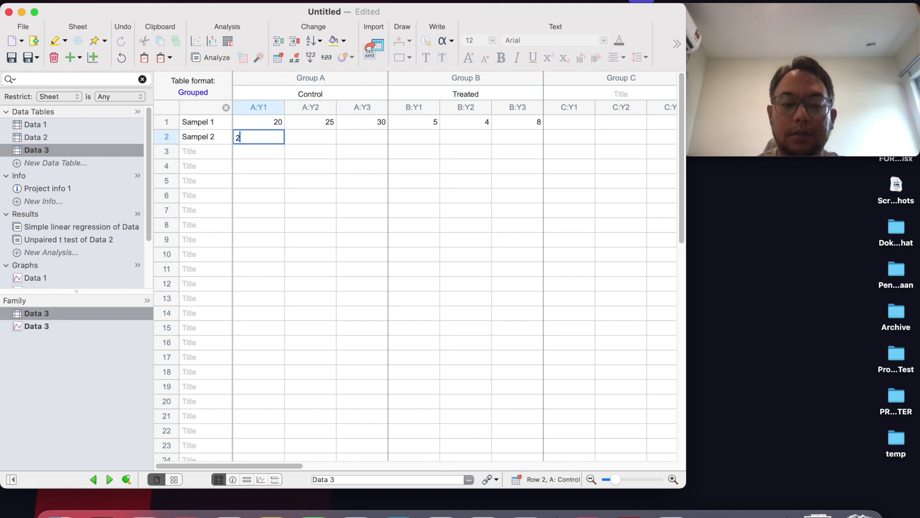
{"action": "key", "text": "Tab"}
{"action": "type", "text": "23"}
{"action": "key", "text": "Tab"}
{"action": "type", "text": "28"}
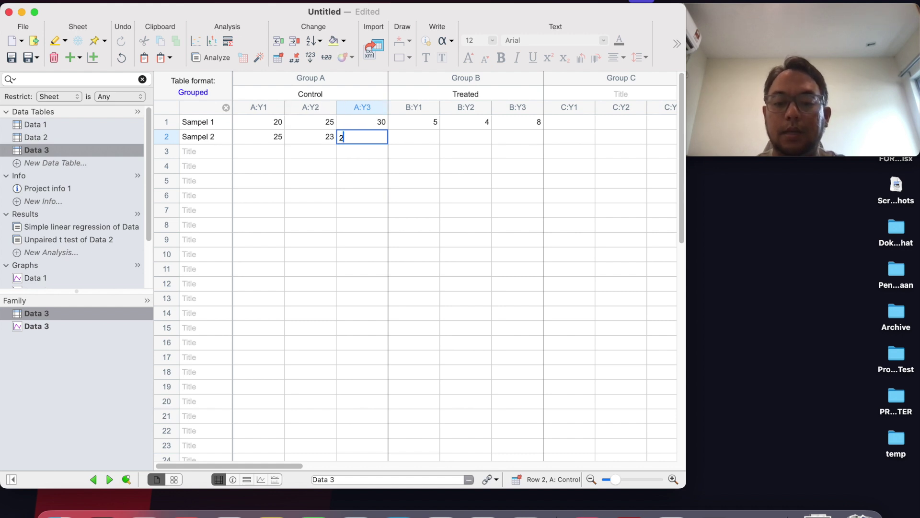
- Enter the Treated replicates 6, 5 and 7 in the Sampel 2 row
{"action": "key", "text": "Tab"}
{"action": "type", "text": "6"}
{"action": "key", "text": "Tab"}
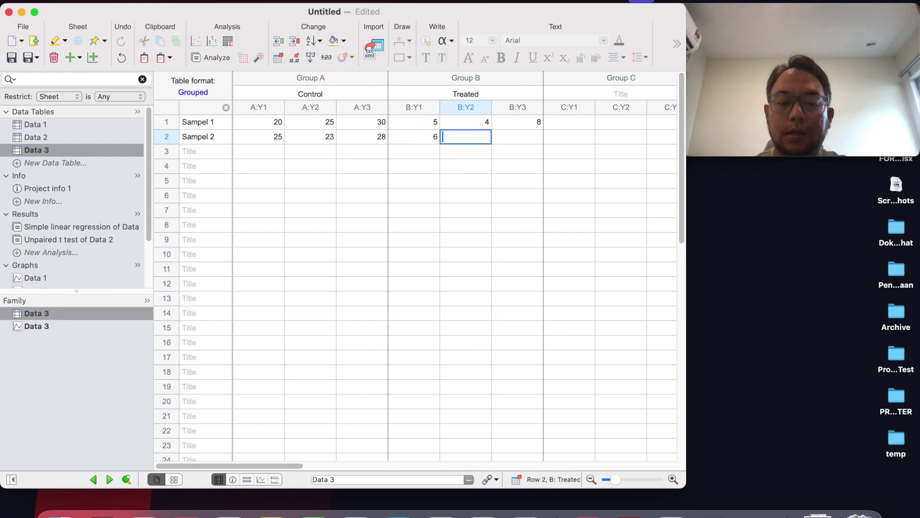
{"action": "type", "text": "5"}
{"action": "key", "text": "Tab"}
{"action": "type", "text": "7"}
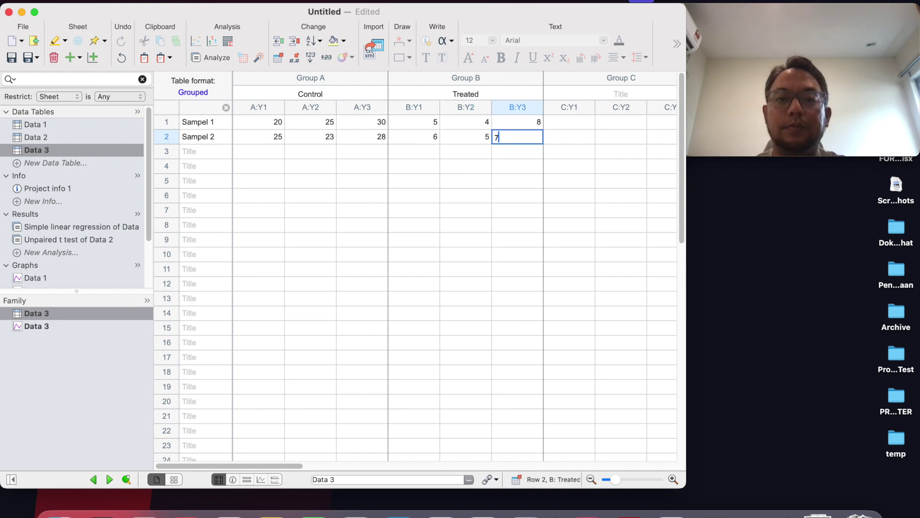
{"action": "left_click", "coordinate": [266, 190]}
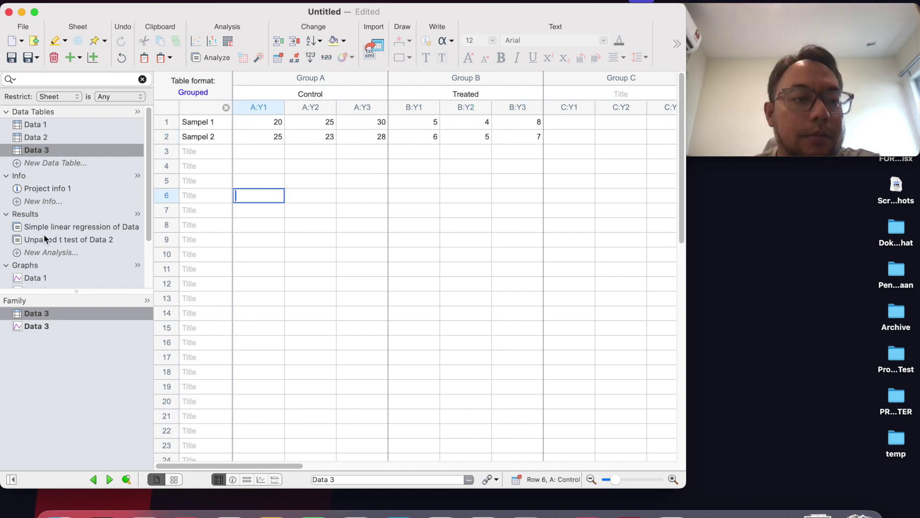
- Create the Data 3 graph as a grouped summary graph with interleaved bars, plotting mean with SD
{"action": "scroll", "coordinate": [44, 234], "scroll_direction": "down", "scroll_amount": 3}
{"action": "left_click", "coordinate": [39, 252]}
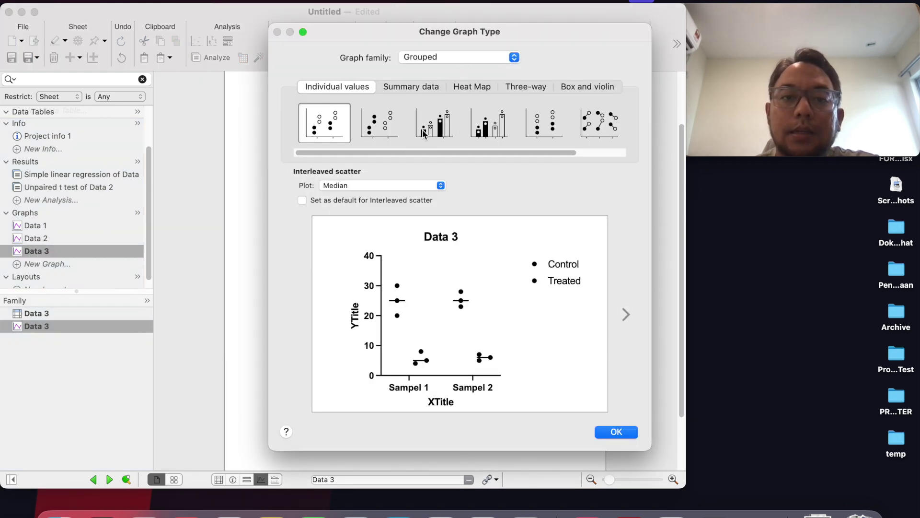
{"action": "left_click", "coordinate": [575, 86]}
{"action": "left_click", "coordinate": [414, 88]}
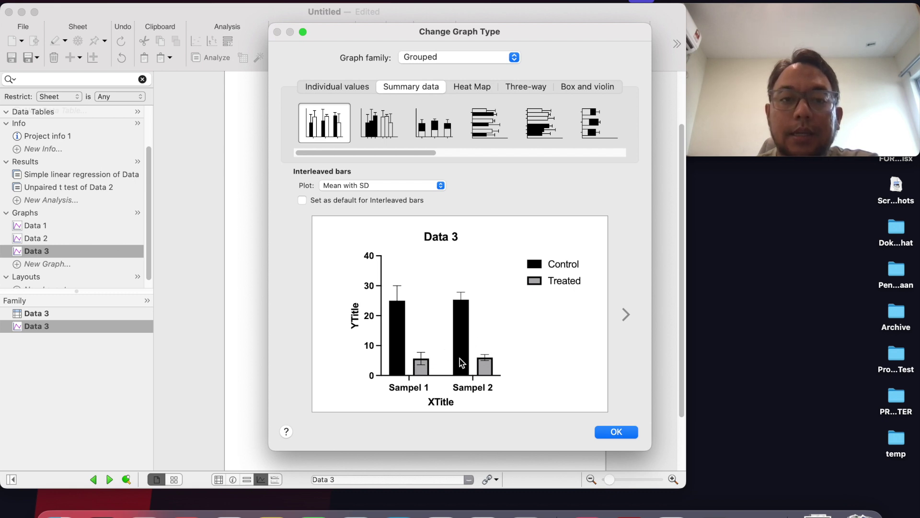
{"action": "left_click", "coordinate": [387, 131]}
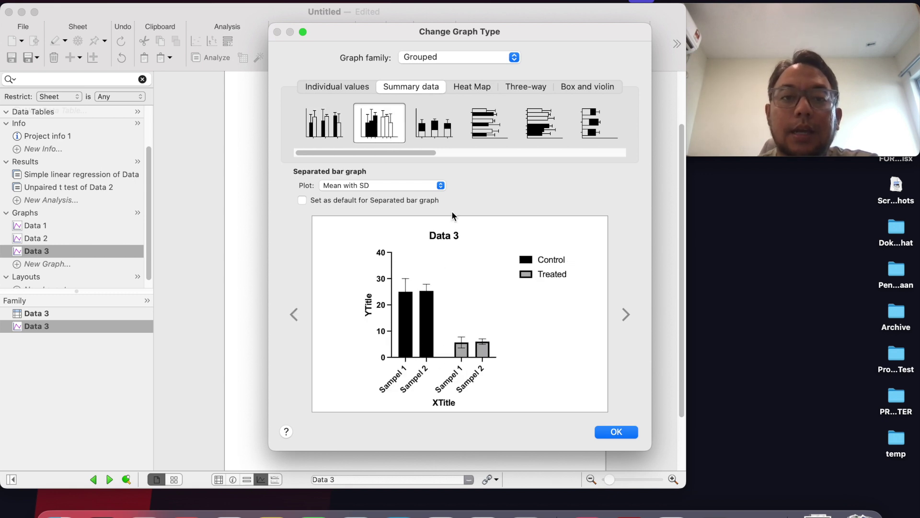
{"action": "left_click", "coordinate": [324, 132]}
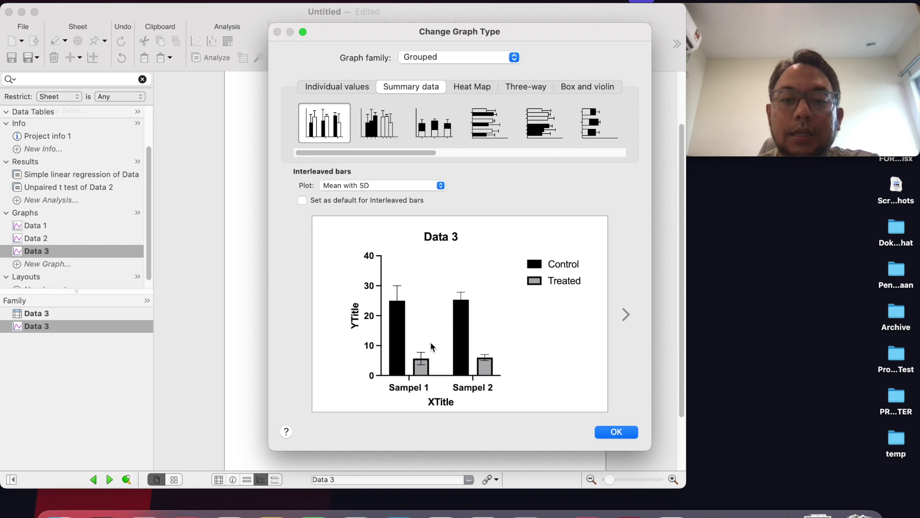
{"action": "left_click", "coordinate": [628, 433]}
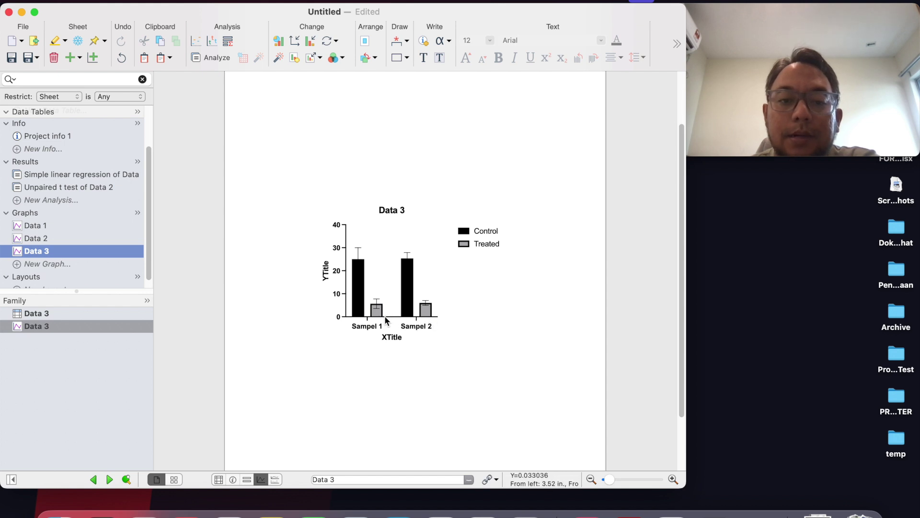
- Run unpaired multiple t tests on Data 3's Control and Treated sets, choosing a P value threshold with alpha 0.05 and a comparison method
{"action": "mouse_move", "coordinate": [361, 254]}
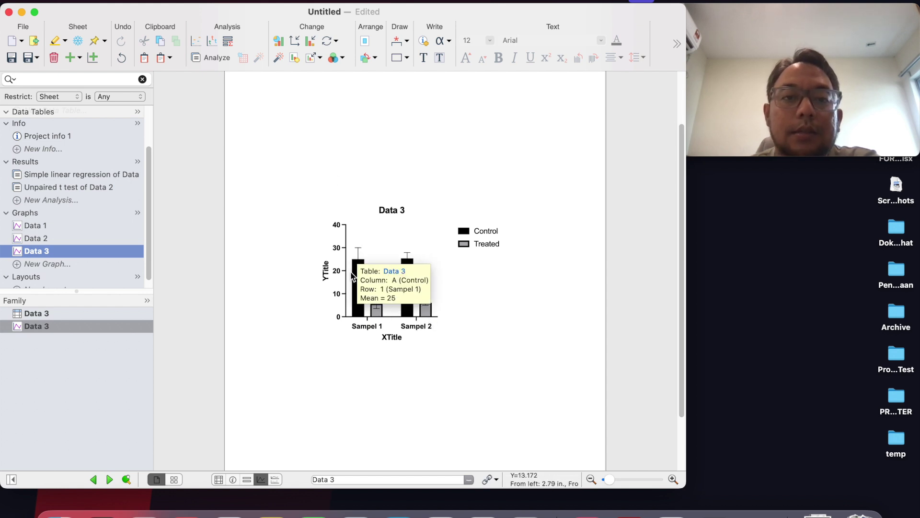
{"action": "left_click", "coordinate": [213, 58]}
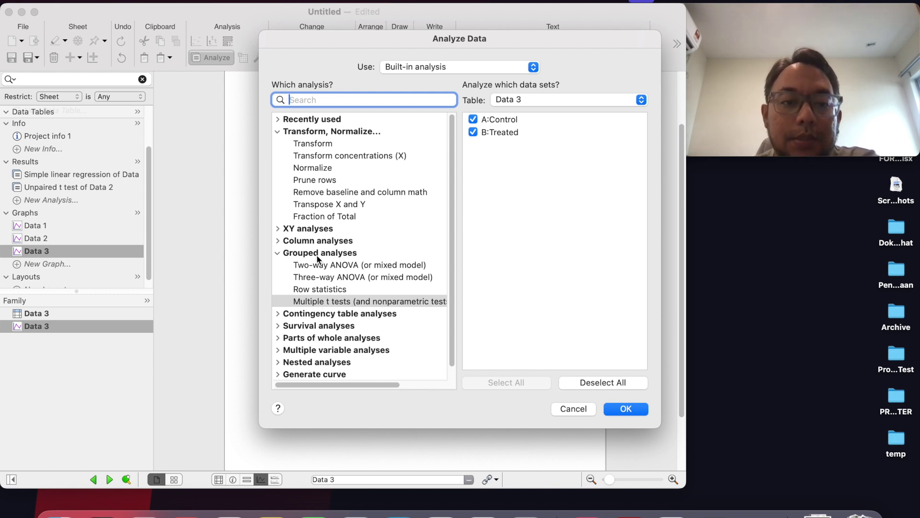
{"action": "left_click", "coordinate": [325, 302]}
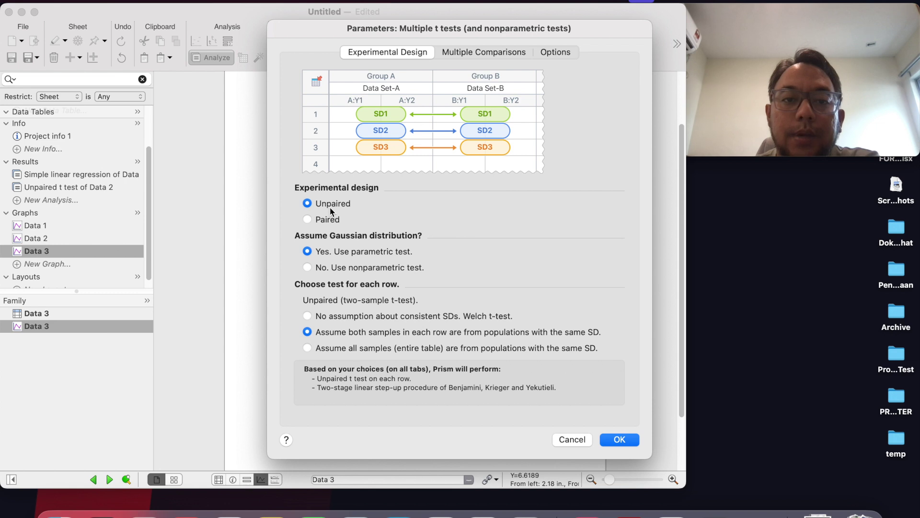
{"action": "left_click", "coordinate": [482, 53]}
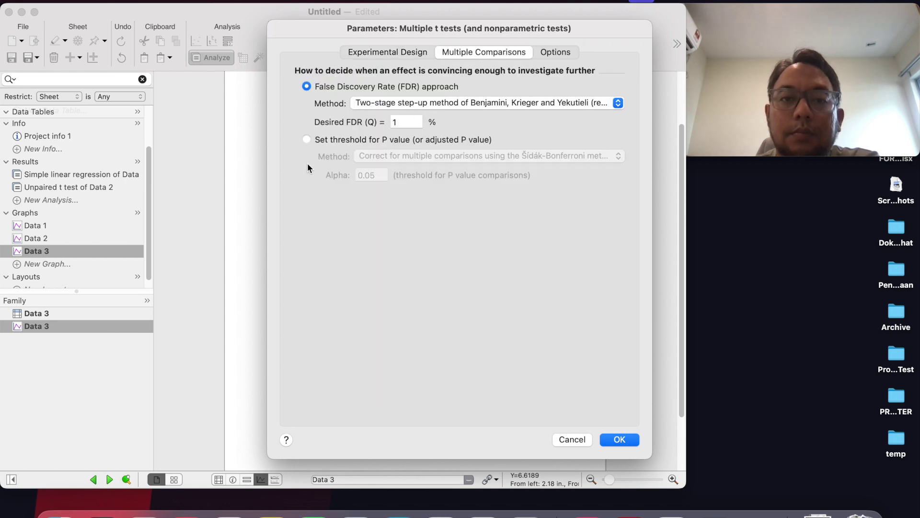
{"action": "left_click", "coordinate": [310, 140]}
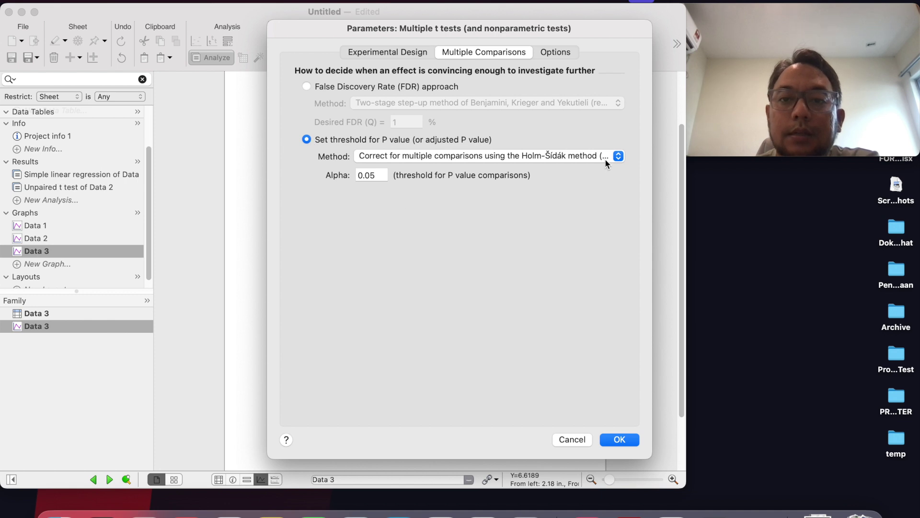
{"action": "left_click", "coordinate": [605, 157]}
{"action": "left_click", "coordinate": [479, 200]}
{"action": "left_click", "coordinate": [619, 440]}
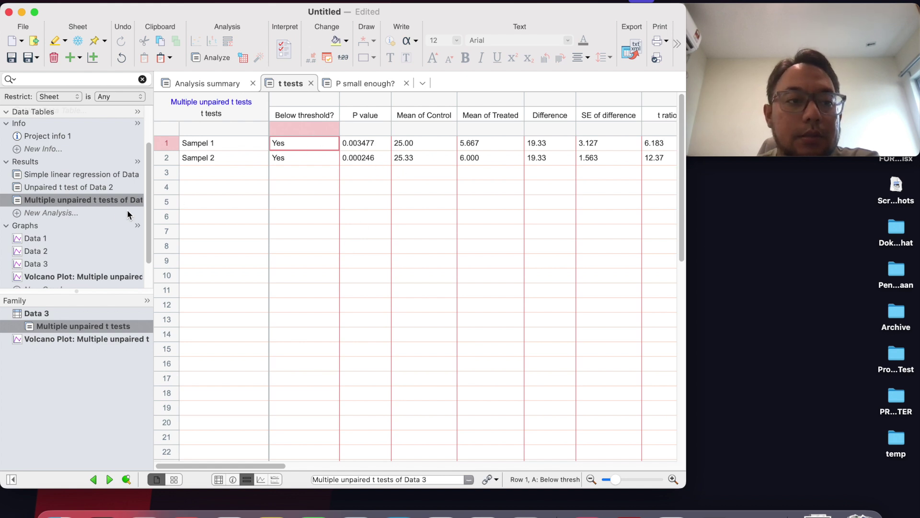
- Add the pairwise comparison brackets with significance asterisks to the Data 3 bar graph
{"action": "scroll", "coordinate": [96, 221], "scroll_direction": "down", "scroll_amount": 2}
{"action": "left_click", "coordinate": [38, 231]}
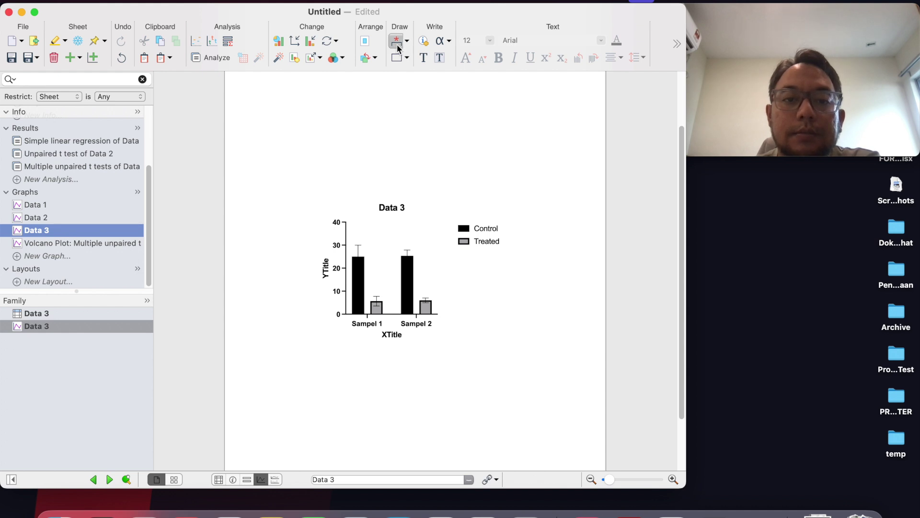
{"action": "left_click", "coordinate": [397, 44]}
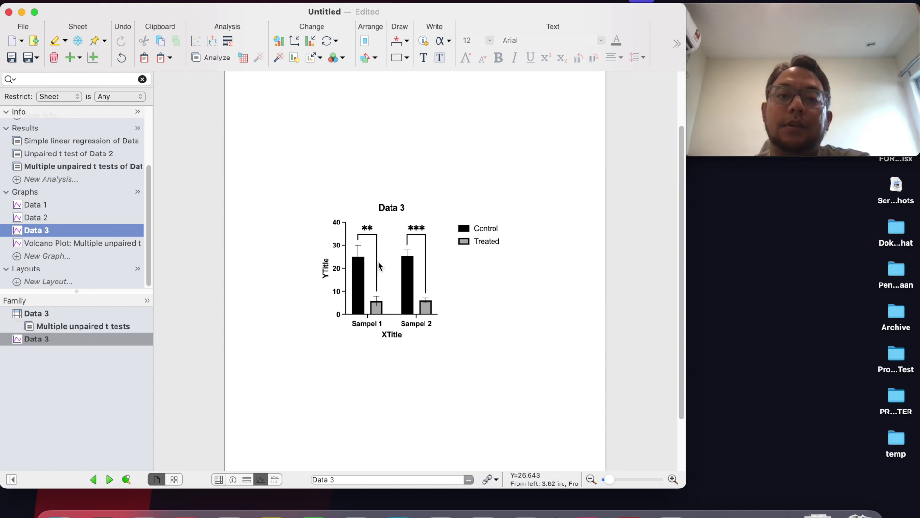
- Widen the Data 3 graph by lengthening its X axis, and slightly adjust the Y axis end
{"action": "left_click", "coordinate": [425, 315]}
{"action": "left_click_drag", "start_coordinate": [440, 319], "coordinate": [503, 315]}
{"action": "left_click_drag", "start_coordinate": [345, 221], "coordinate": [346, 225]}
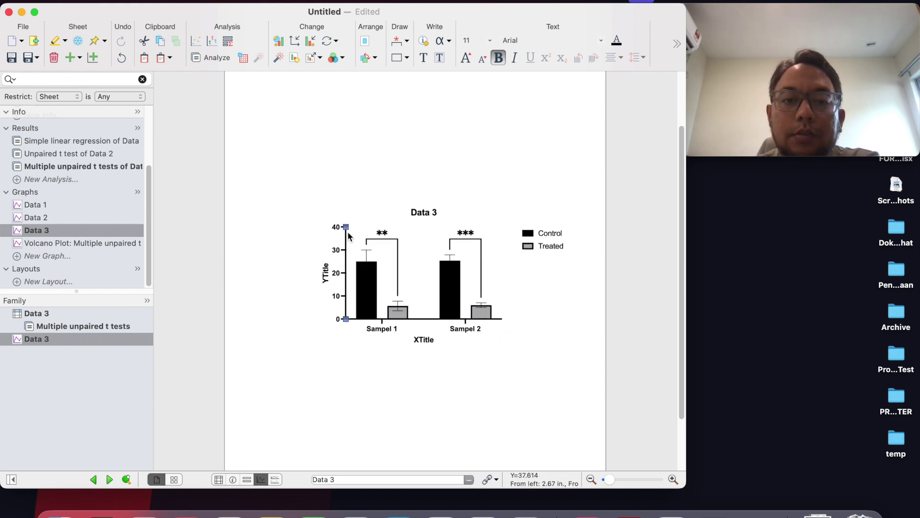
- Turn off the automatic range for the left Y axis and set its maximum to 50
{"action": "double_click", "coordinate": [344, 228]}
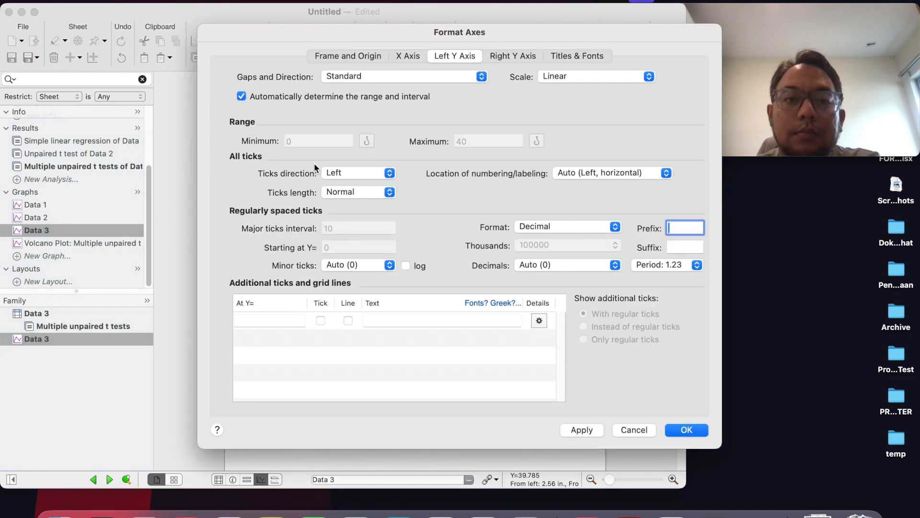
{"action": "left_click", "coordinate": [242, 96]}
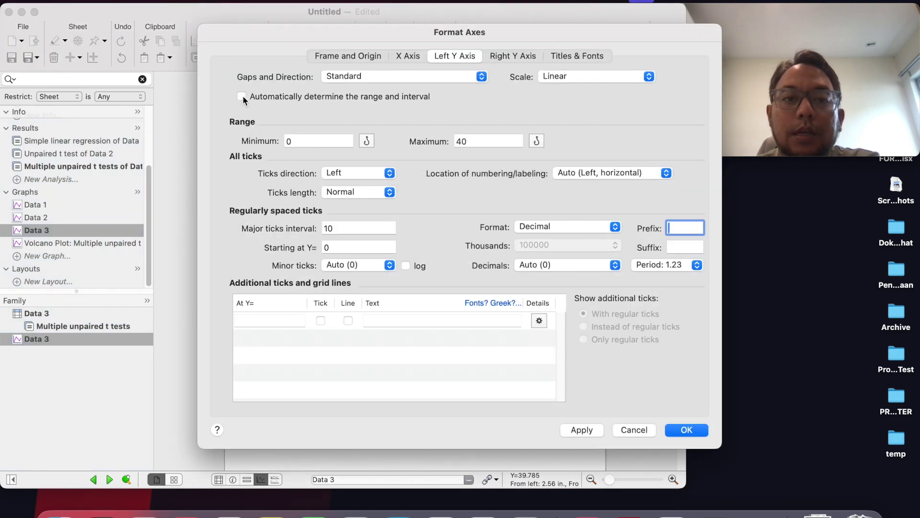
{"action": "double_click", "coordinate": [458, 142]}
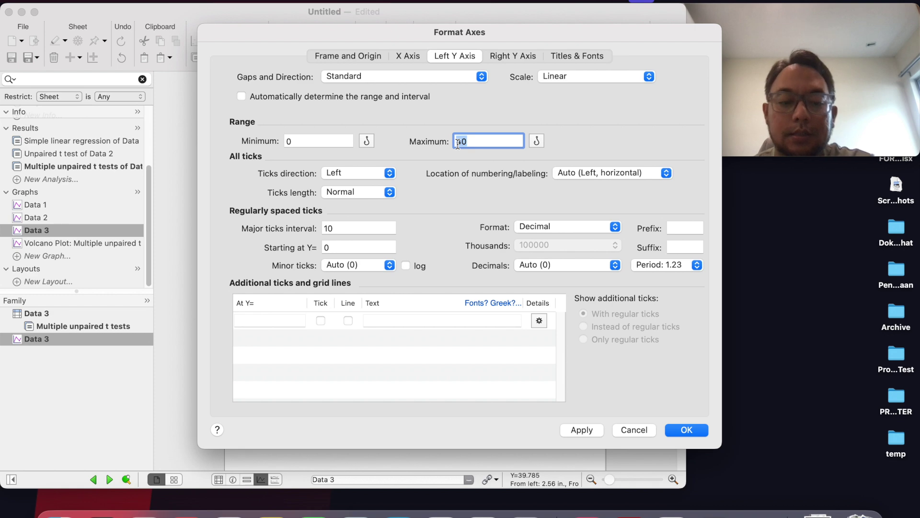
{"action": "type", "text": "50"}
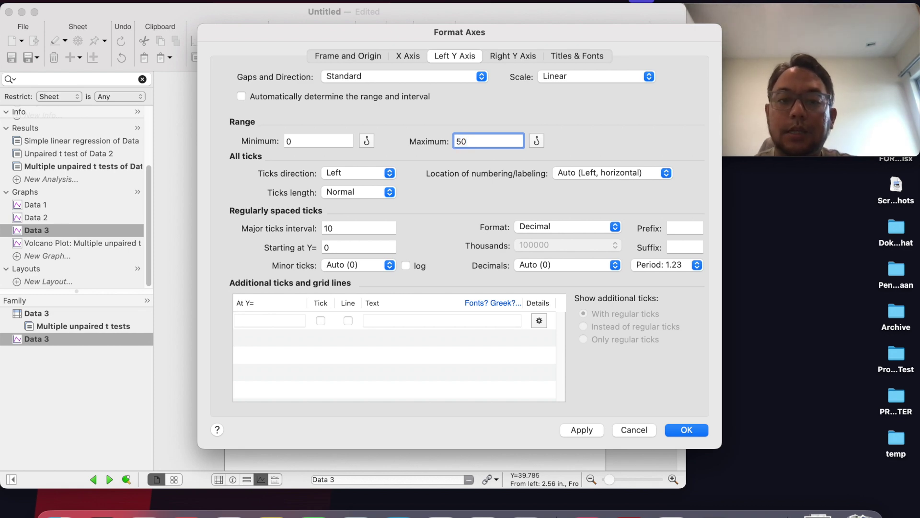
{"action": "left_click", "coordinate": [686, 430]}
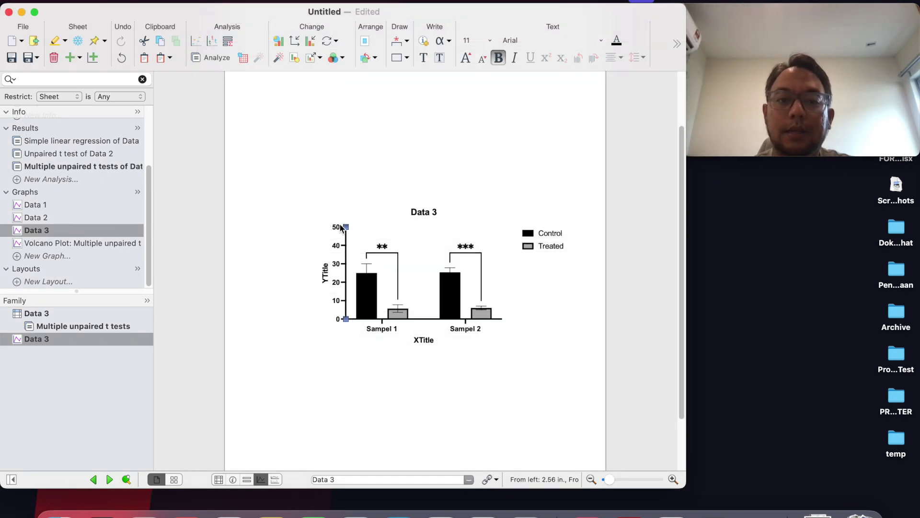
- Title the graph's Y axis "Tes"
{"action": "double_click", "coordinate": [326, 276]}
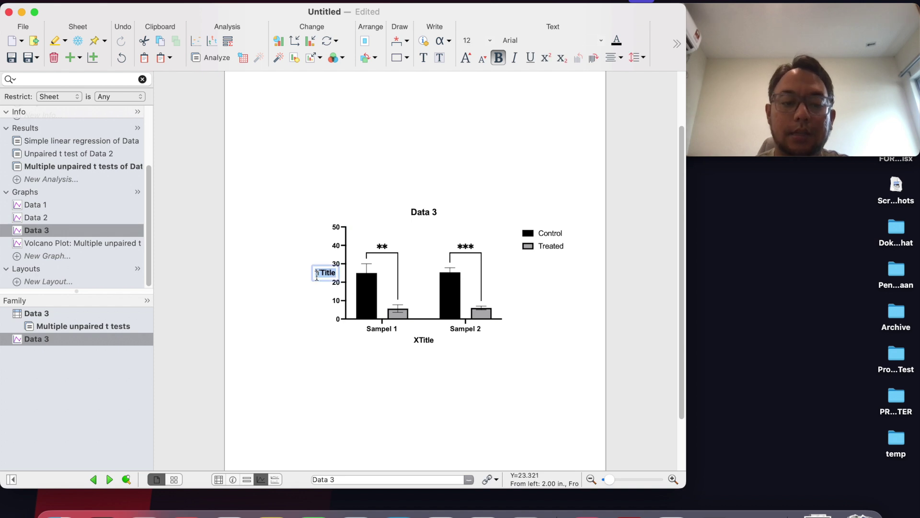
{"action": "type", "text": "T"}
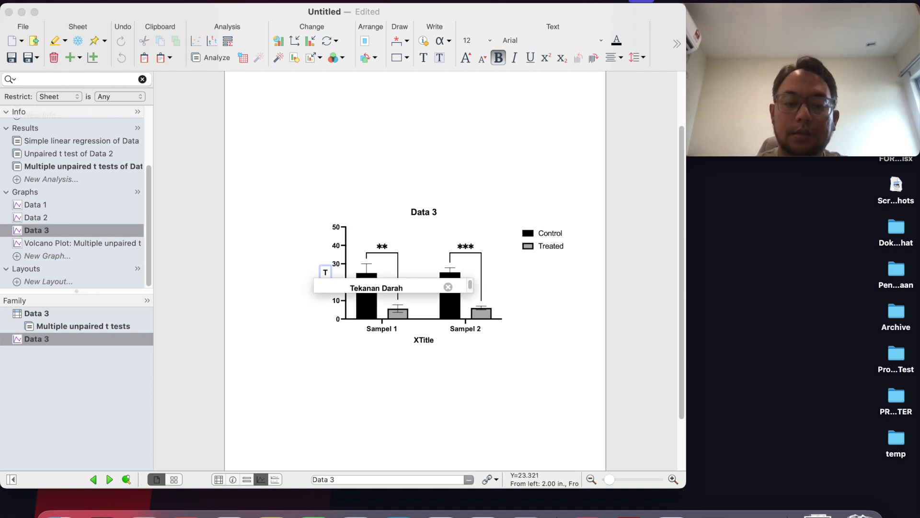
{"action": "type", "text": "es"}
- Title the graph's X axis "group"
{"action": "double_click", "coordinate": [429, 340]}
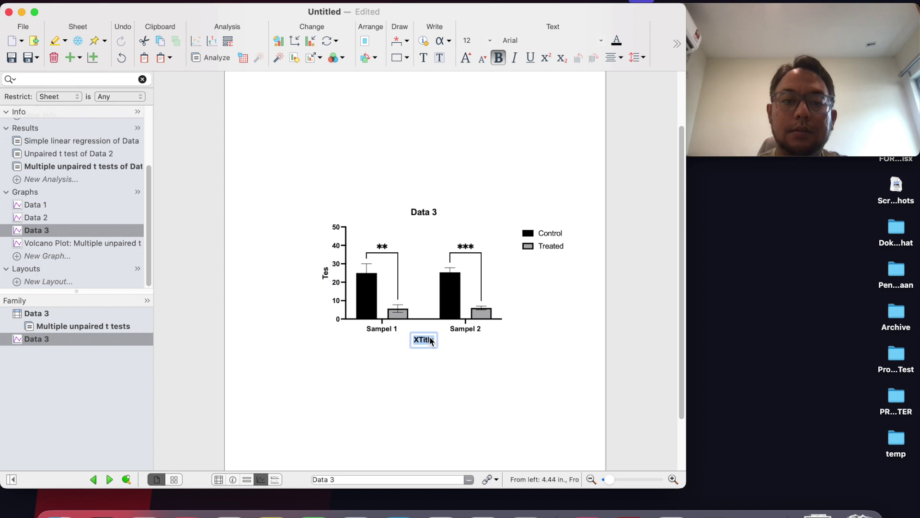
{"action": "type", "text": "grouy"}
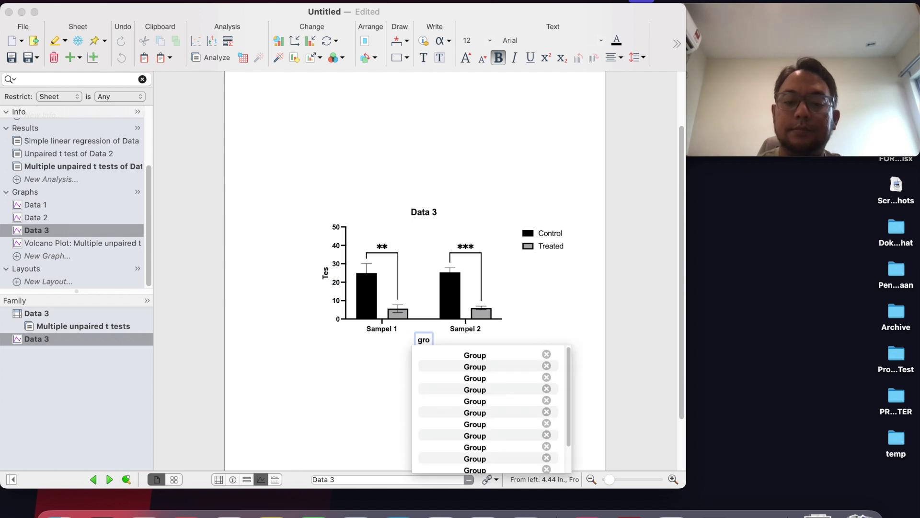
{"action": "key", "text": "BackSpace"}
{"action": "type", "text": "p"}
{"action": "left_click", "coordinate": [369, 378]}
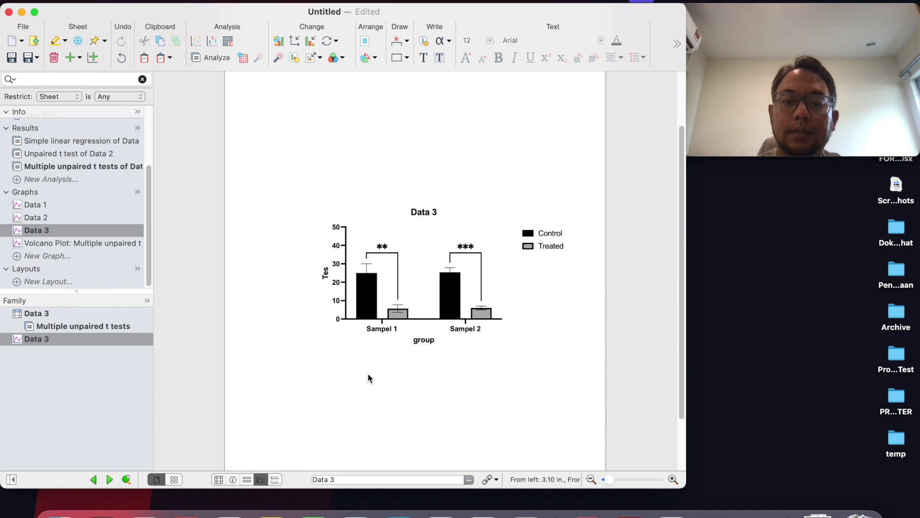
- Change the Y axis title to "INFg (ng/ml)"
{"action": "left_click", "coordinate": [324, 275]}
{"action": "type", "text": "INF"}
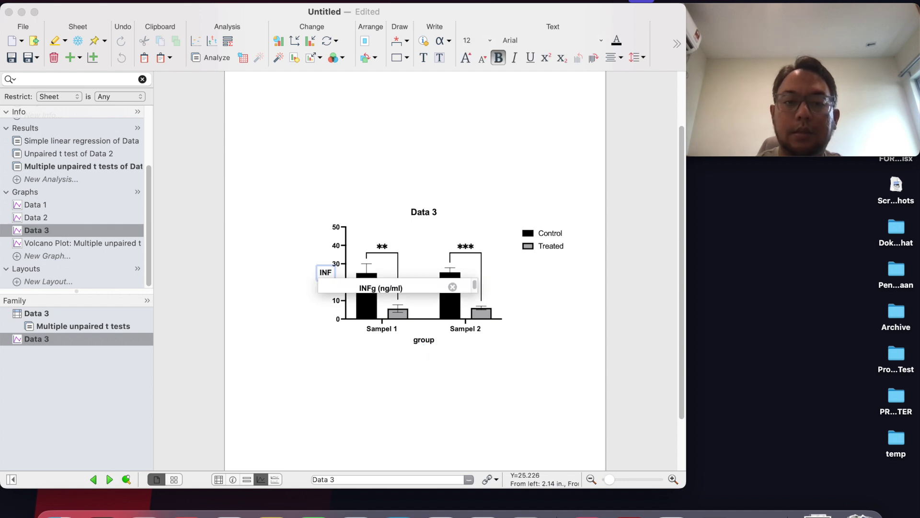
{"action": "key", "text": "Down"}
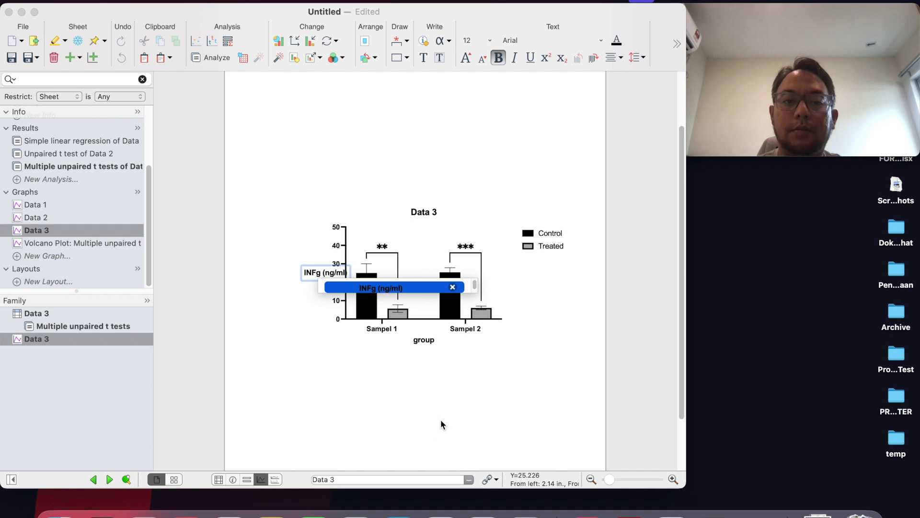
{"action": "key", "text": "Return"}
{"action": "left_click", "coordinate": [458, 418]}
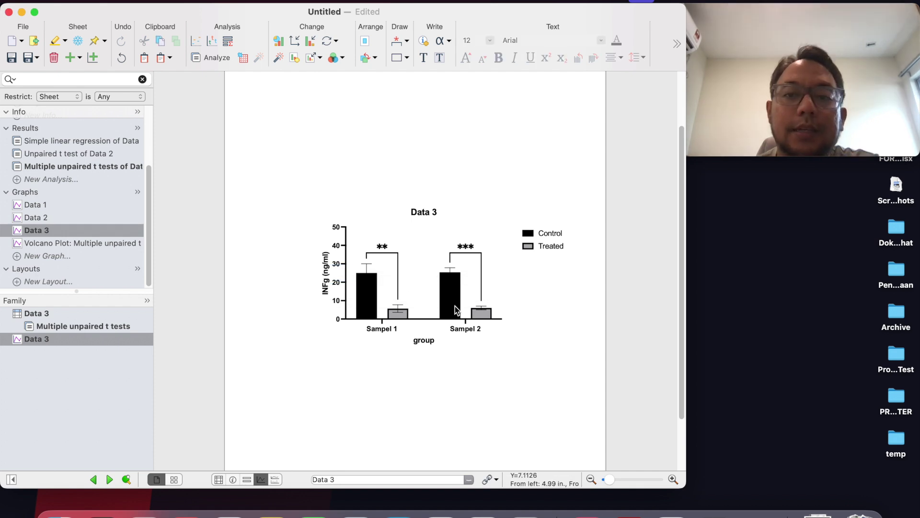
{"action": "mouse_move", "coordinate": [455, 309]}
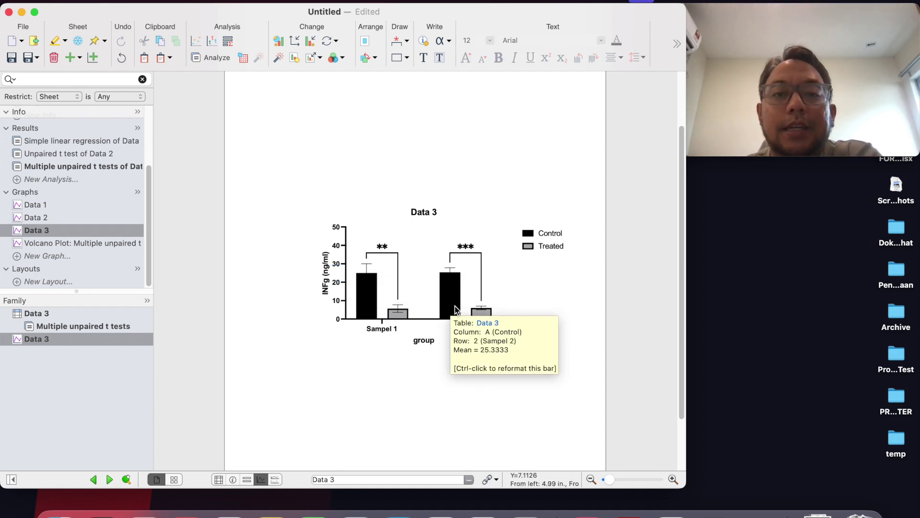